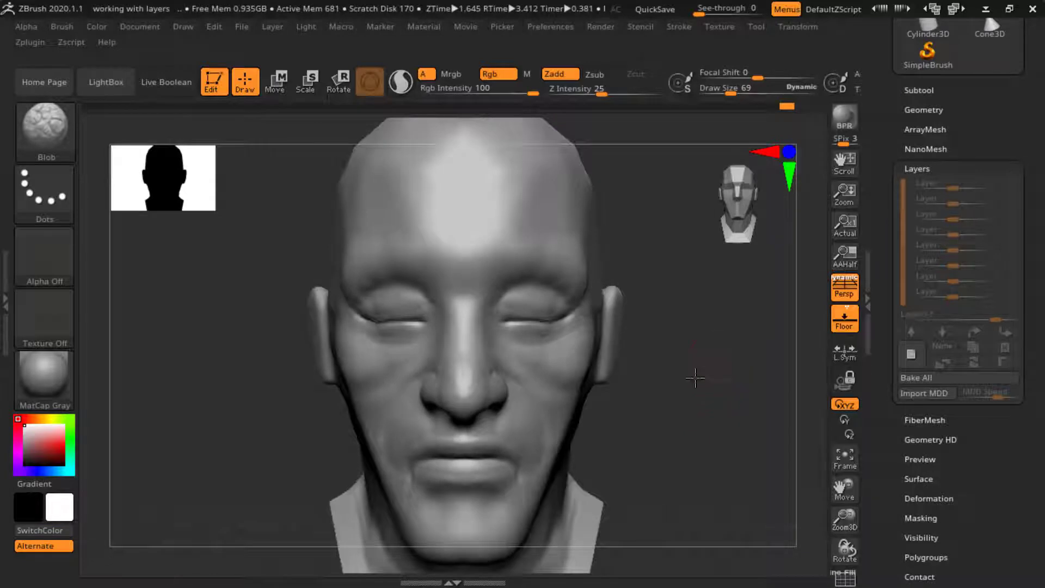
mouse_move(695, 377)
mouse_down()
mouse_move(690, 390)
mouse_move(707, 343)
mouse_move(714, 366)
mouse_move(708, 352)
mouse_move(733, 366)
mouse_move(677, 351)
mouse_move(695, 343)
mouse_move(669, 351)
mouse_move(682, 350)
mouse_up()
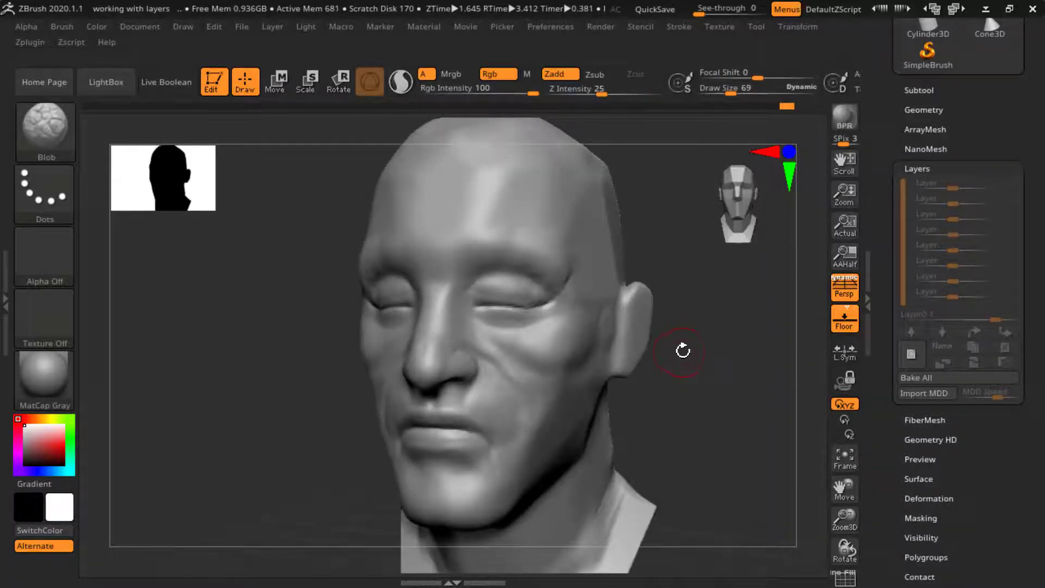
mouse_move(649, 319)
mouse_down()
mouse_move(700, 374)
mouse_move(728, 375)
mouse_move(719, 367)
mouse_move(738, 379)
mouse_move(678, 367)
mouse_move(697, 414)
mouse_move(703, 383)
mouse_move(737, 383)
mouse_move(706, 380)
mouse_up()
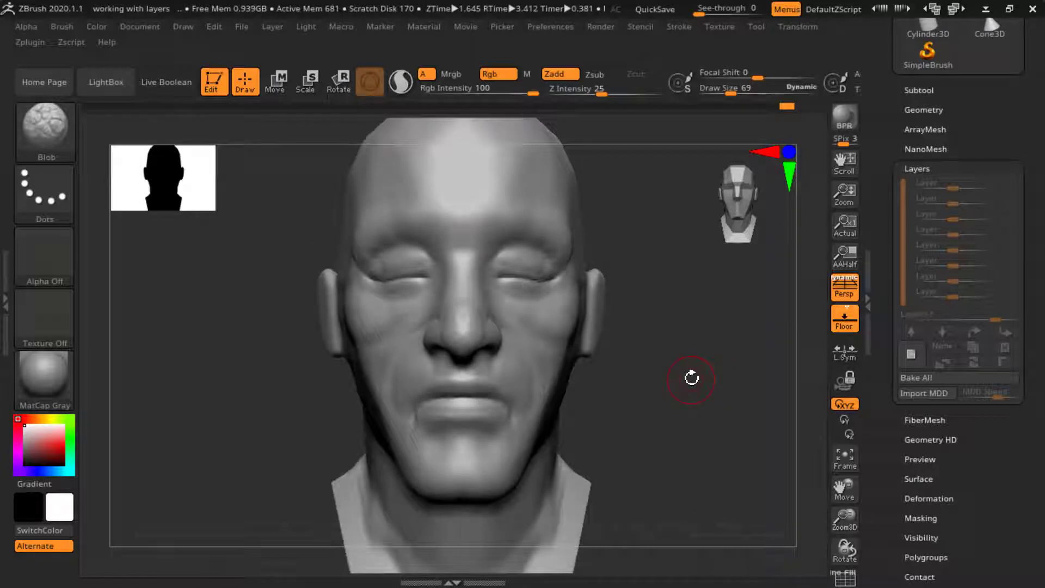
mouse_move(691, 378)
mouse_down()
mouse_move(724, 383)
mouse_move(699, 390)
mouse_up()
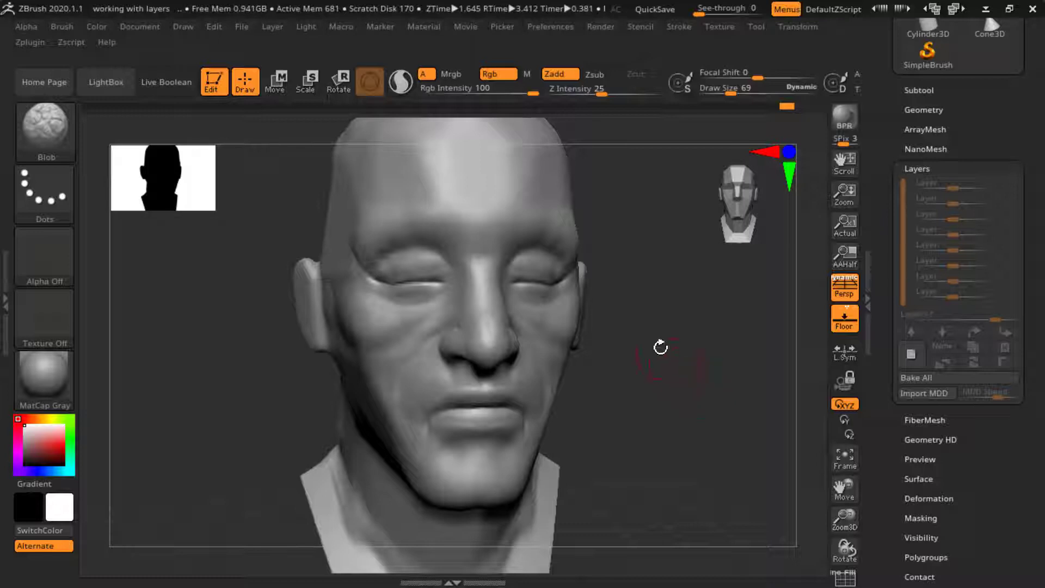
mouse_move(660, 347)
mouse_down()
mouse_move(679, 371)
mouse_move(651, 366)
mouse_move(674, 370)
mouse_move(688, 345)
mouse_move(707, 397)
mouse_move(718, 398)
mouse_move(681, 372)
mouse_move(708, 375)
mouse_move(718, 409)
mouse_move(681, 401)
mouse_move(660, 369)
mouse_move(693, 390)
mouse_move(665, 368)
mouse_move(690, 381)
mouse_move(680, 390)
mouse_move(691, 401)
mouse_move(661, 378)
mouse_move(680, 383)
mouse_move(677, 374)
mouse_move(702, 392)
mouse_up()
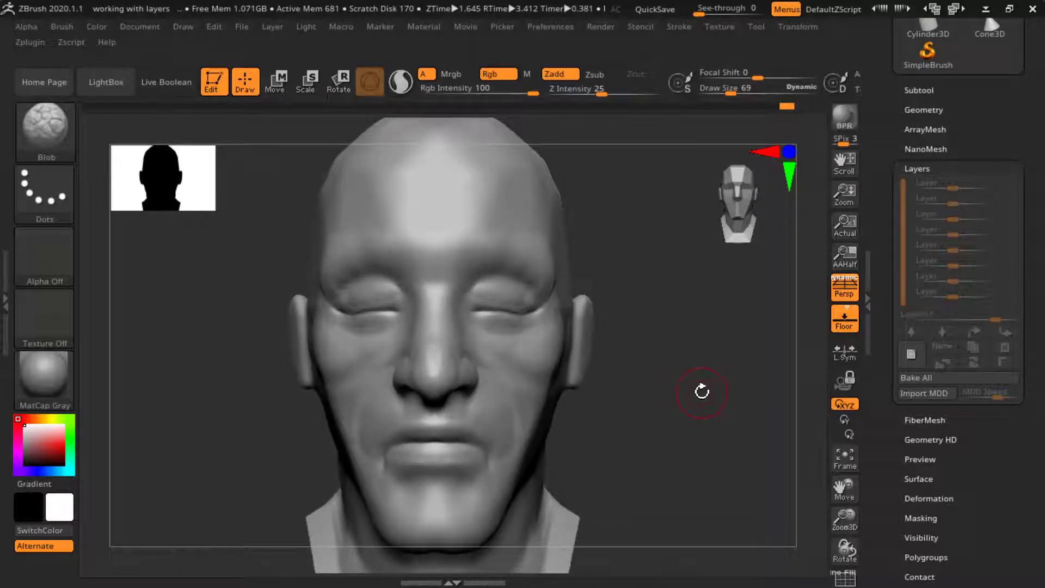
mouse_move(702, 361)
mouse_down()
mouse_move(742, 369)
mouse_move(721, 371)
mouse_move(715, 384)
mouse_move(746, 408)
mouse_move(718, 408)
mouse_move(737, 421)
mouse_move(713, 396)
mouse_move(758, 397)
mouse_move(723, 397)
mouse_move(745, 405)
mouse_move(725, 401)
mouse_move(737, 387)
mouse_move(716, 389)
mouse_move(725, 401)
mouse_move(712, 394)
mouse_move(709, 404)
mouse_up()
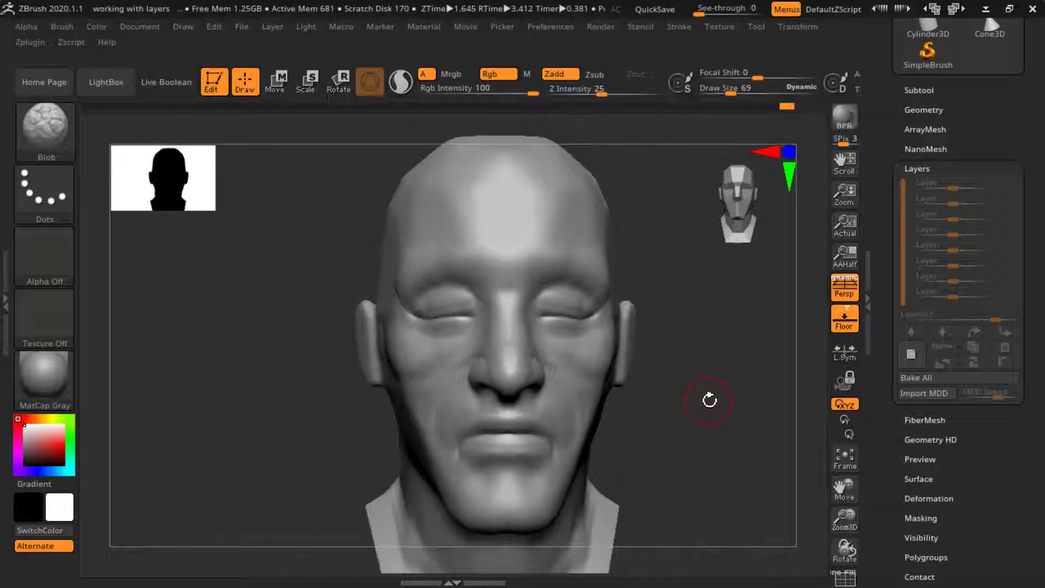
mouse_move(709, 400)
mouse_down()
mouse_move(732, 406)
mouse_move(678, 401)
mouse_move(690, 399)
mouse_up()
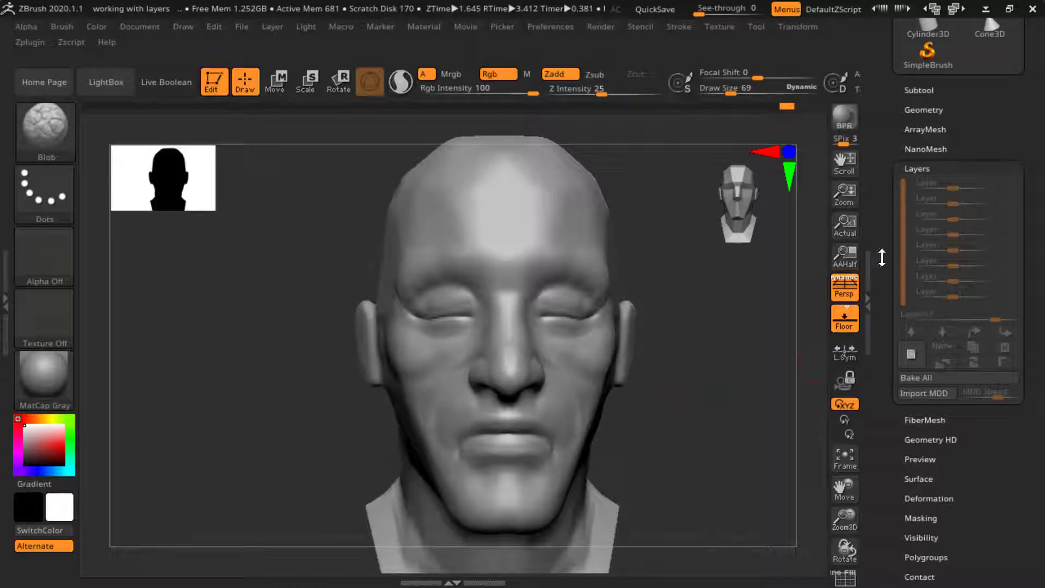
- Add a new sculpting layer to the head model
drag(878, 211, 903, 272)
click(909, 215)
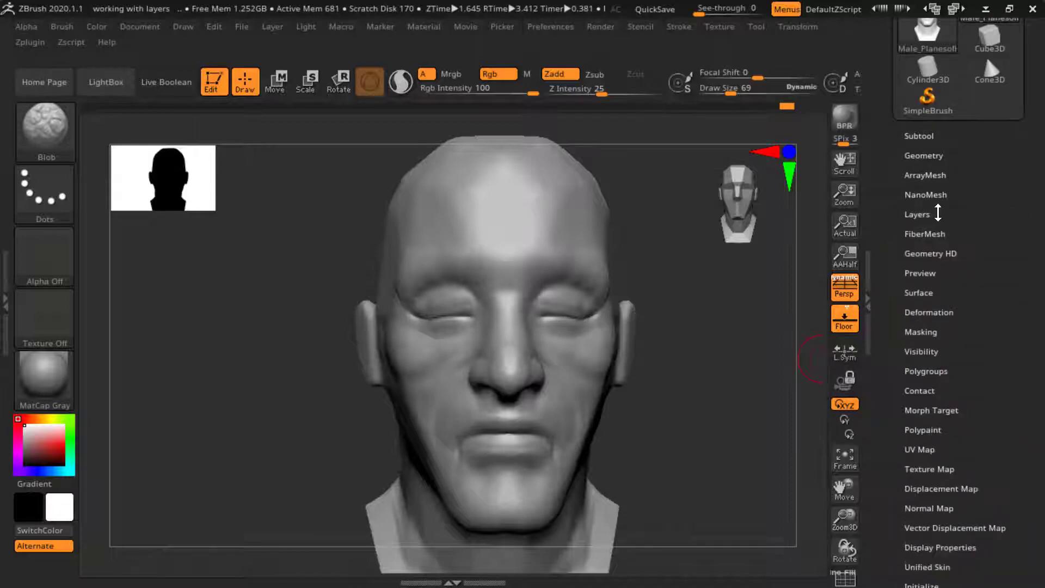
click(936, 213)
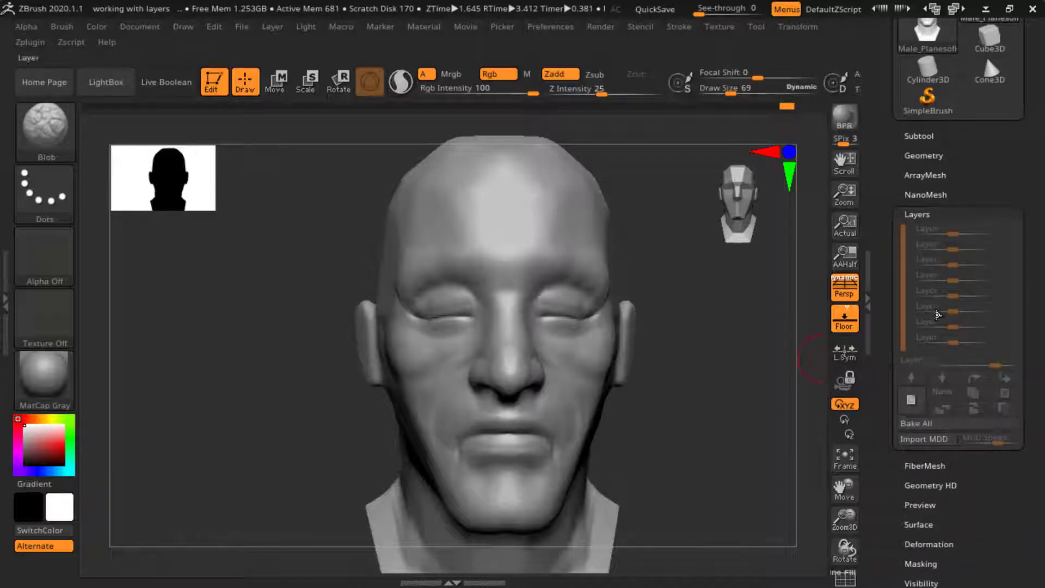
click(910, 403)
click(912, 402)
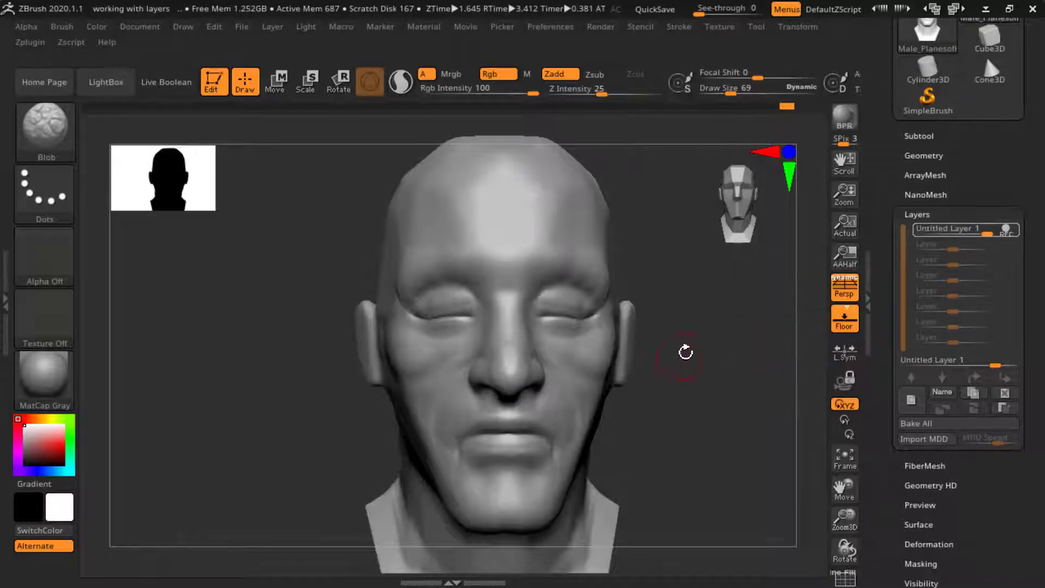
- Rename the new layer as skin detail
drag(686, 350, 597, 247)
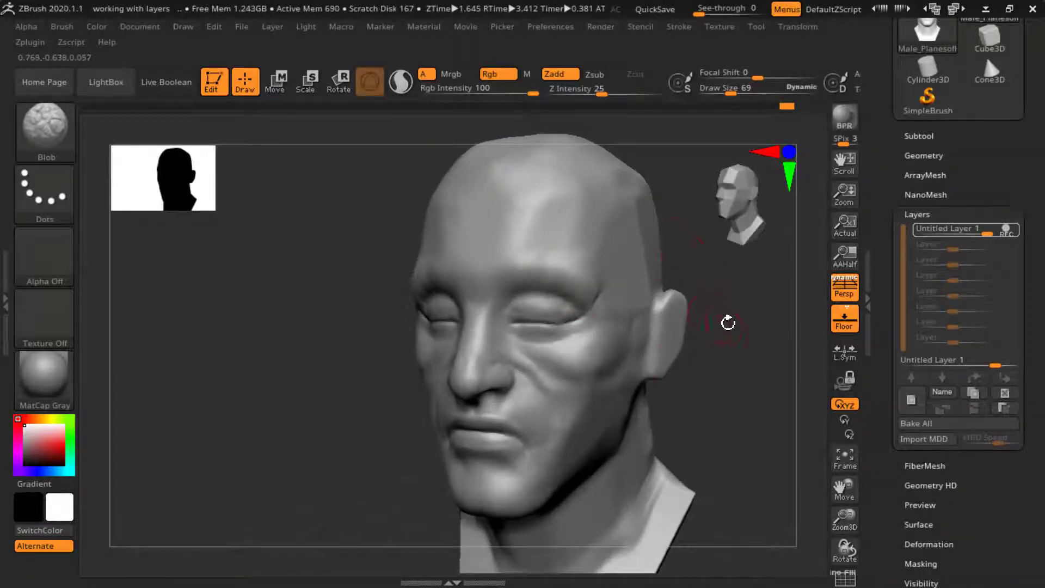
drag(736, 349, 721, 367)
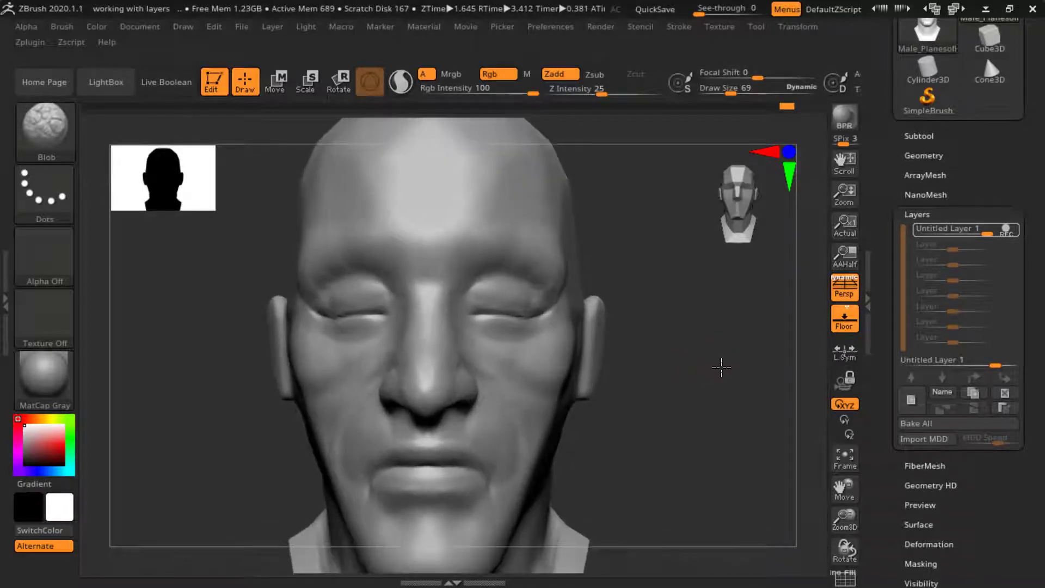
click(938, 393)
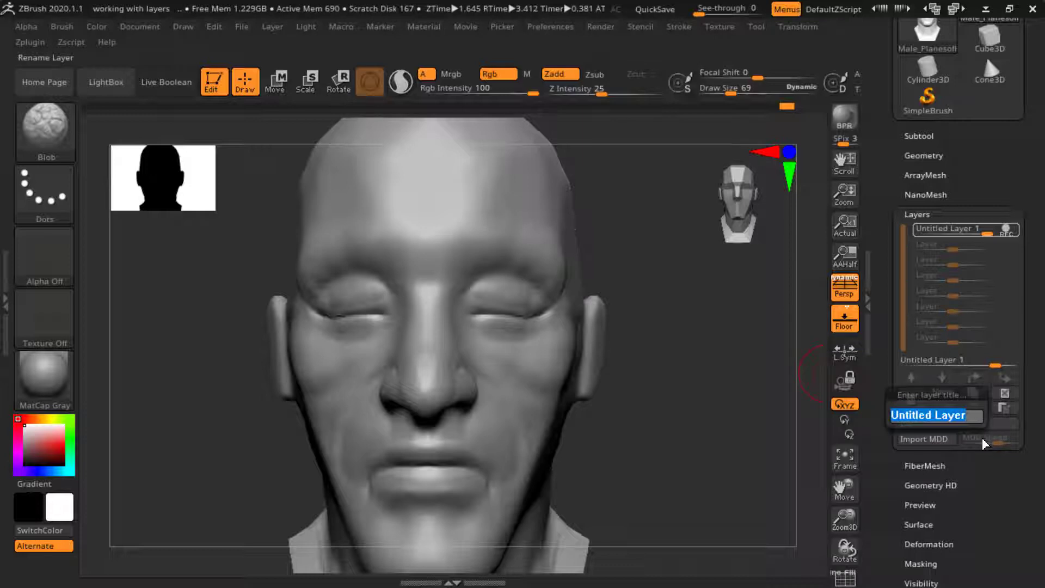
text(skin detail)
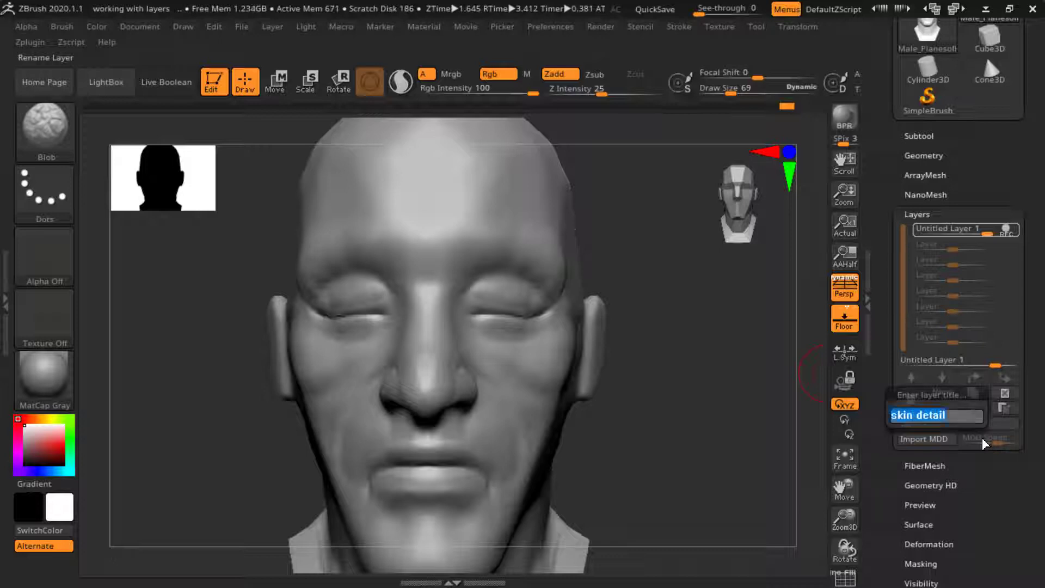
key(Return)
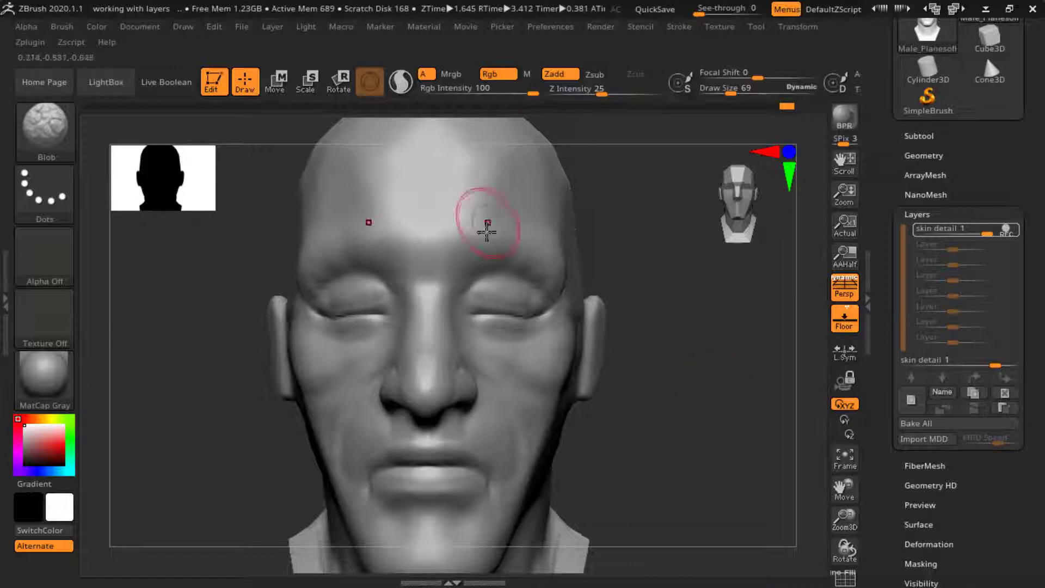
- Carve creases from the inner eye area diagonally down the cheek using the DamStandard brush at draw size 33
mouse_move(671, 324)
mouse_down()
mouse_move(684, 326)
mouse_move(667, 312)
mouse_move(684, 334)
mouse_move(675, 316)
mouse_move(706, 299)
mouse_move(705, 357)
mouse_move(688, 354)
mouse_up()
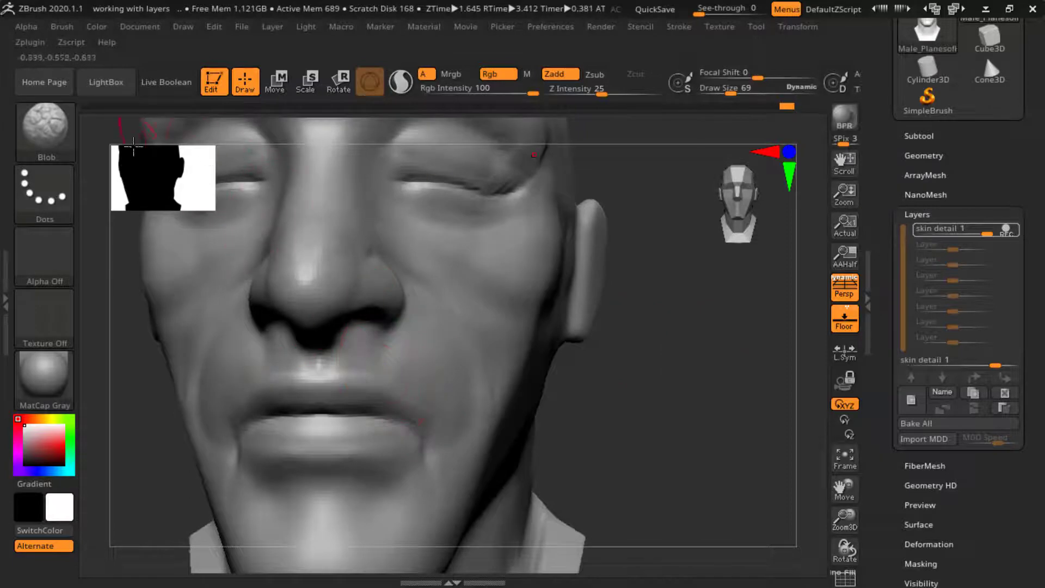
click(73, 131)
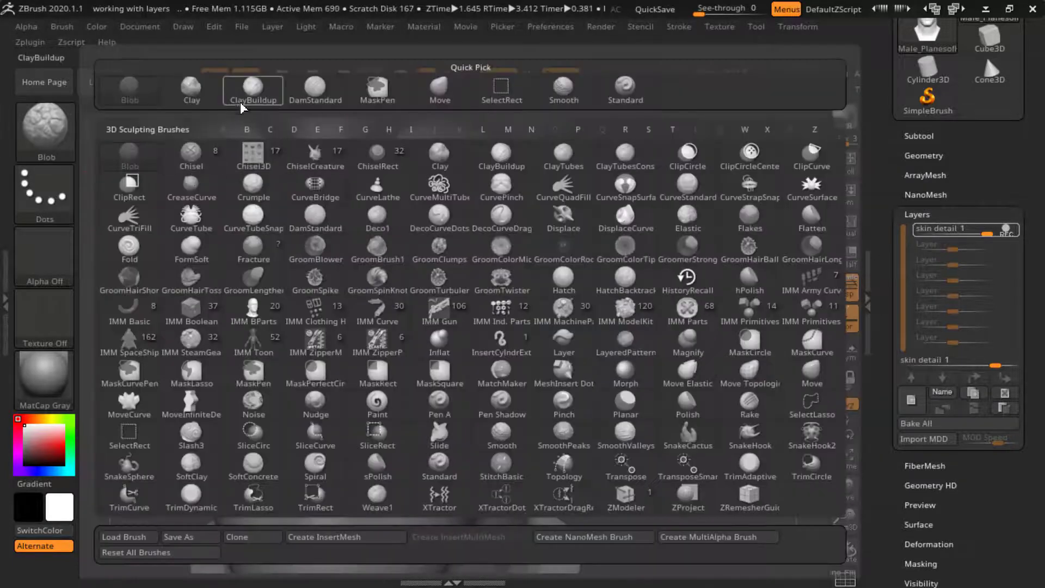
click(316, 88)
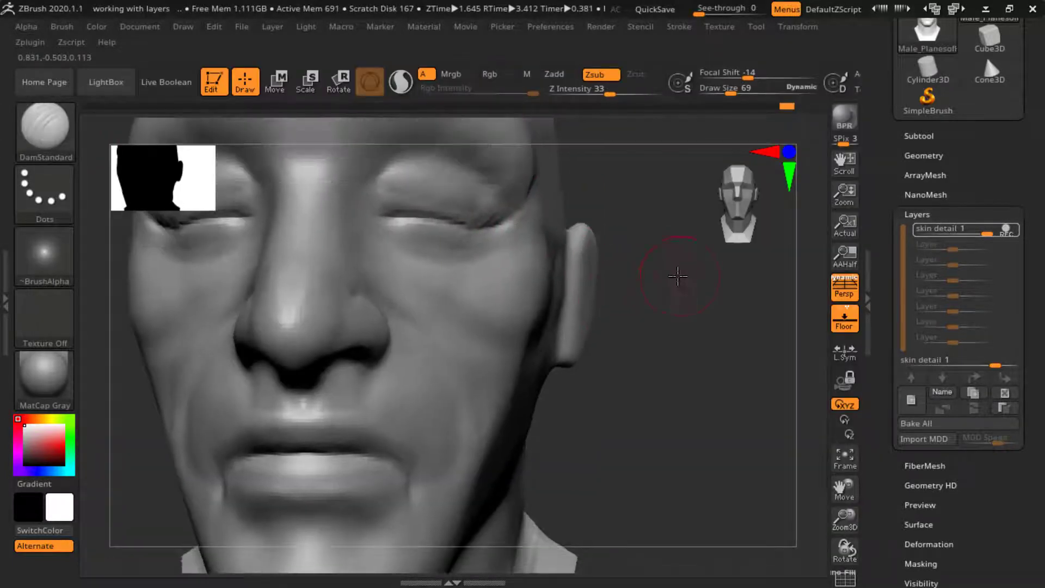
drag(678, 276, 506, 296)
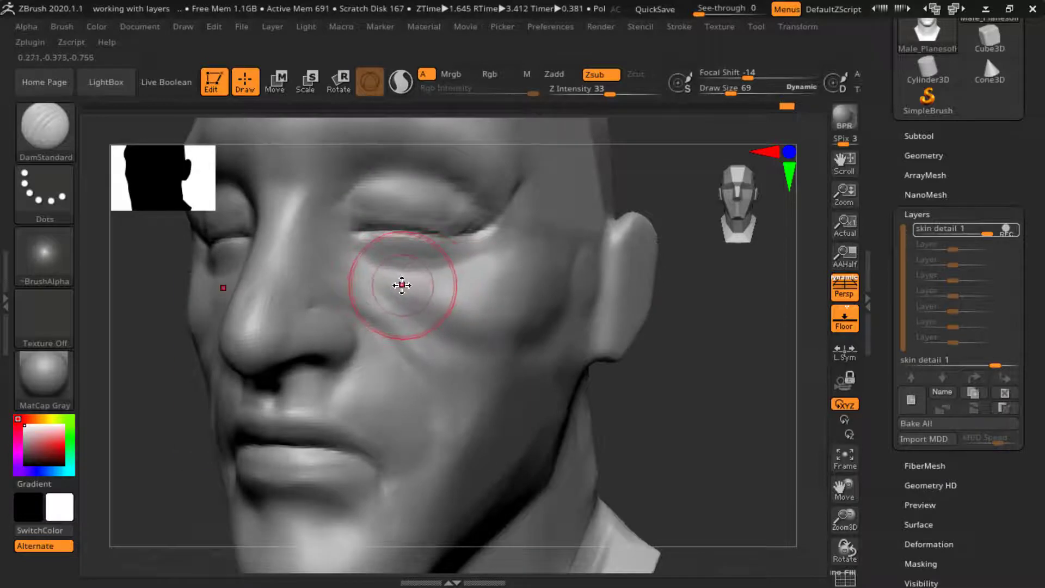
key(space)
mouse_move(401, 285)
mouse_down()
mouse_move(392, 285)
mouse_move(394, 315)
mouse_up()
drag(352, 270, 387, 301)
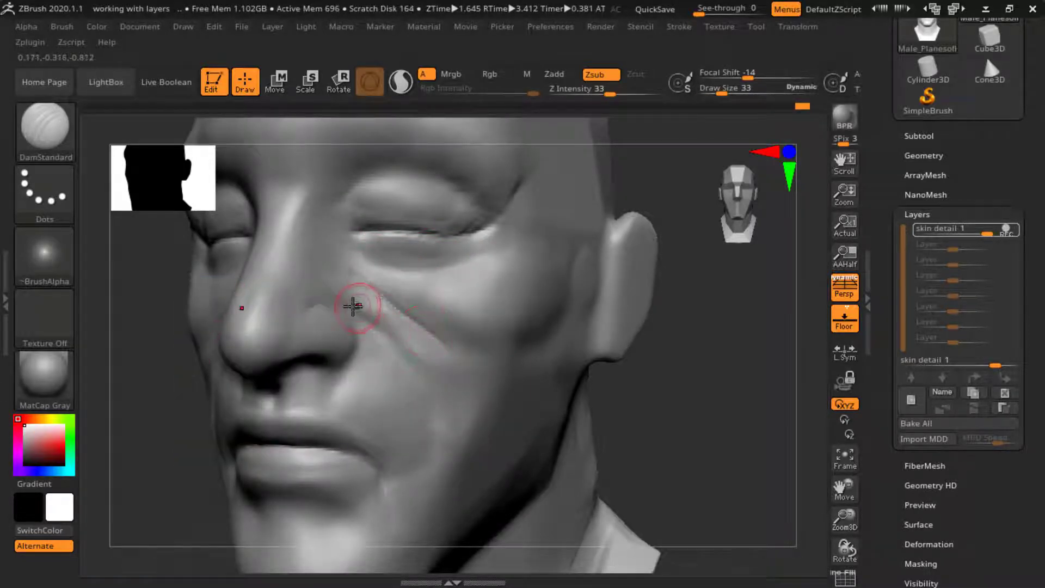
- Carve fine wrinkles around the outer eye corner and just below it with the DamStandard brush
mouse_move(679, 381)
mouse_down()
mouse_move(700, 384)
mouse_move(711, 366)
mouse_move(702, 359)
mouse_up()
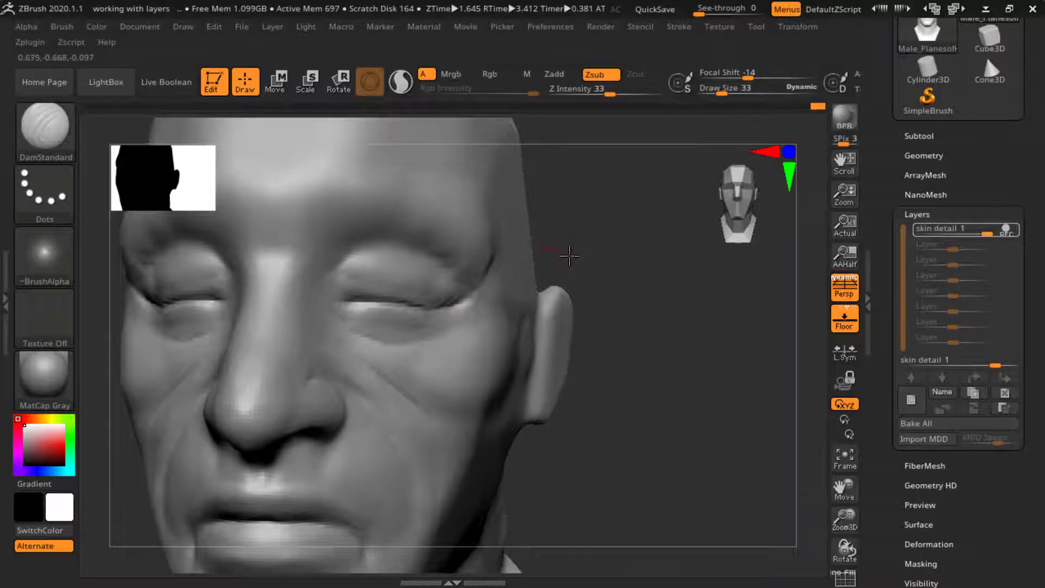
drag(569, 254, 474, 275)
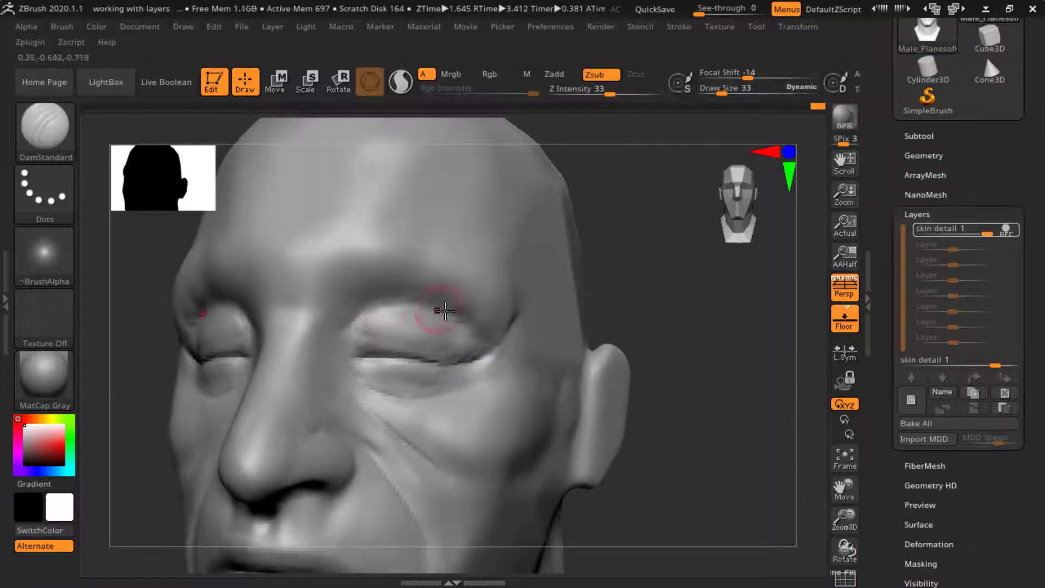
drag(488, 323, 515, 319)
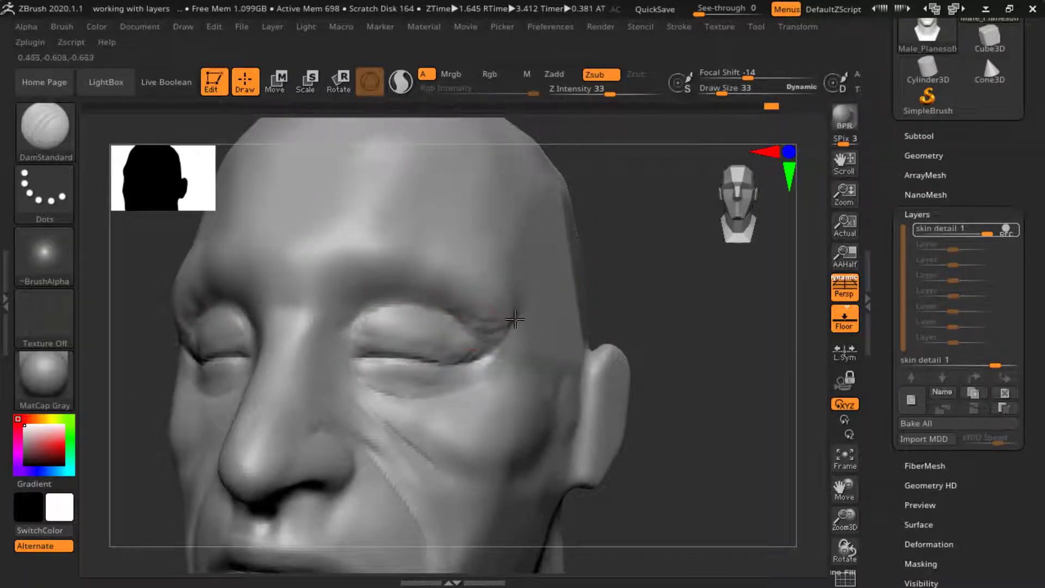
mouse_move(482, 357)
mouse_down()
mouse_move(469, 378)
mouse_move(517, 378)
mouse_up()
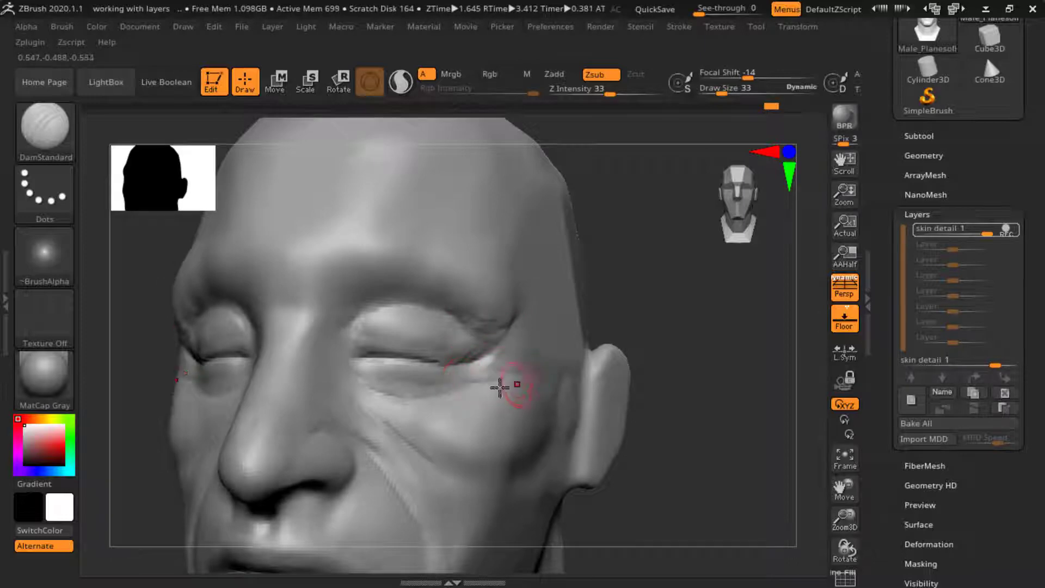
- Carve small creases between the brows and three horizontal wrinkles across the forehead, smoothing the outer part of the middle wrinkle
mouse_move(601, 238)
mouse_down()
mouse_move(635, 224)
mouse_move(626, 286)
mouse_up()
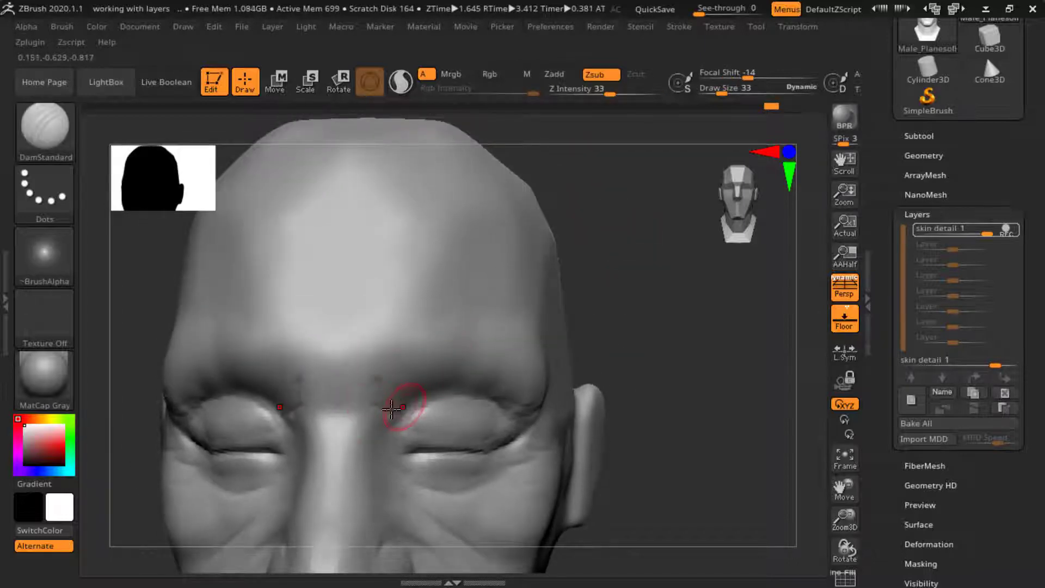
drag(316, 303, 485, 301)
drag(650, 276, 639, 289)
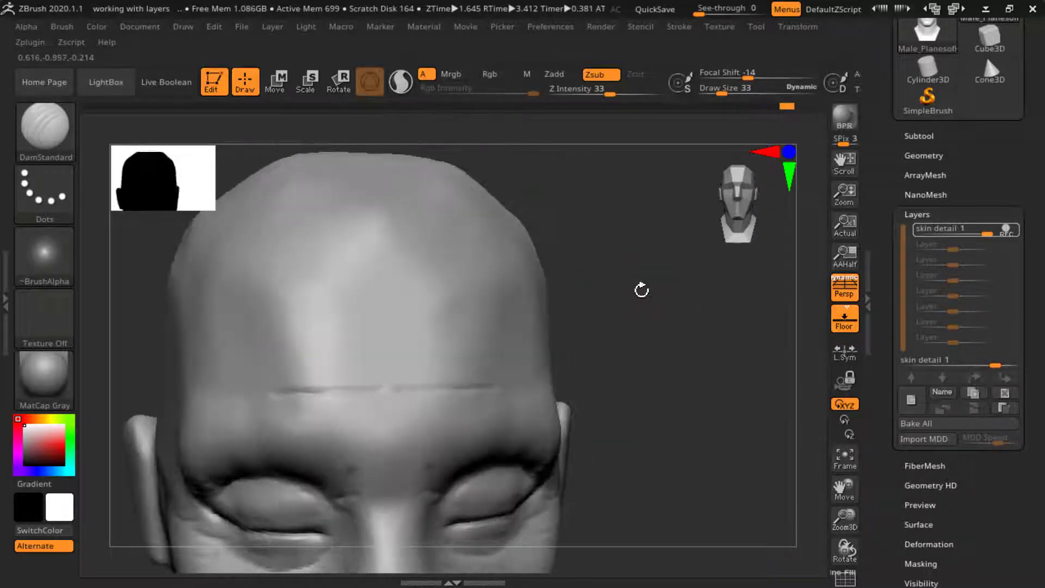
drag(421, 347, 504, 355)
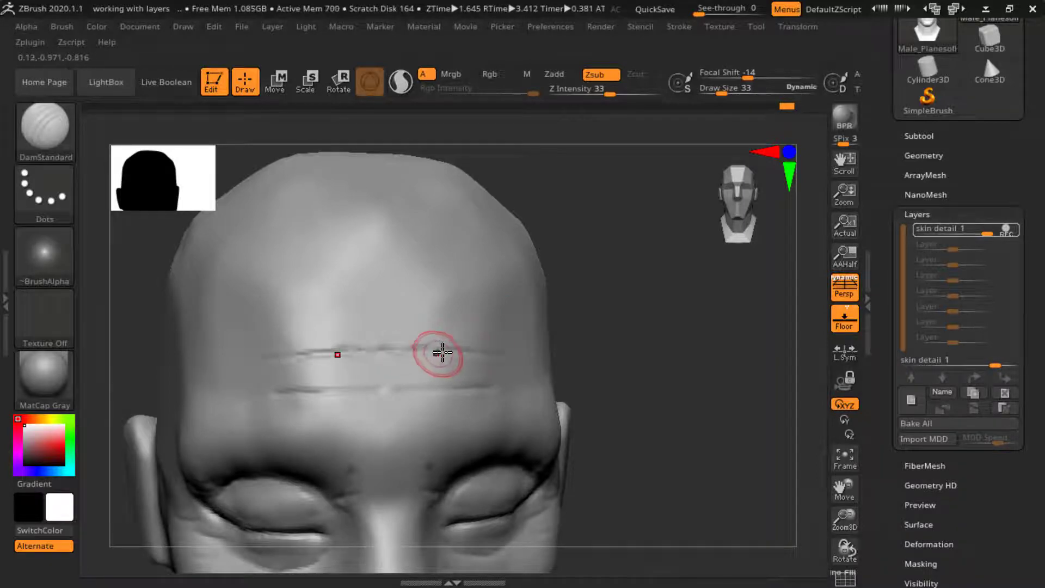
drag(440, 352, 504, 355)
drag(638, 284, 593, 284)
drag(417, 310, 433, 312)
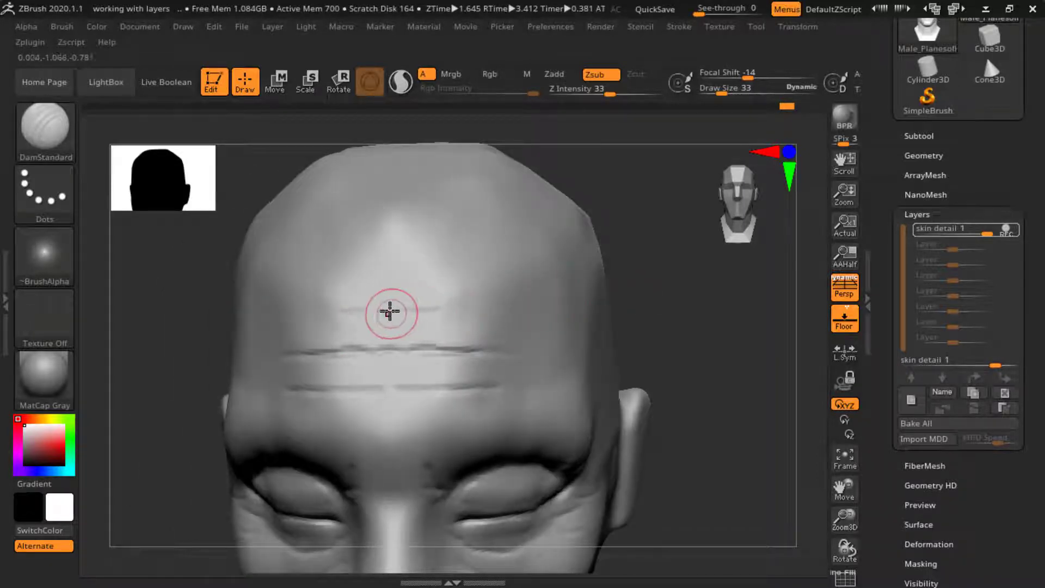
mouse_move(328, 306)
mouse_down()
mouse_move(454, 309)
mouse_move(430, 307)
mouse_up()
mouse_move(452, 349)
shift+mouse_down()
mouse_move(450, 364)
mouse_move(499, 353)
shift+mouse_up()
- Carve short creases along the brow above the closed eyelid
mouse_move(695, 303)
alt+mouse_down()
mouse_move(658, 301)
mouse_move(658, 228)
mouse_move(625, 278)
mouse_move(653, 271)
mouse_move(665, 289)
mouse_move(646, 266)
mouse_move(672, 289)
mouse_move(669, 271)
mouse_move(692, 255)
mouse_move(698, 282)
mouse_move(681, 303)
mouse_move(690, 311)
mouse_move(677, 287)
mouse_move(684, 292)
mouse_move(413, 301)
alt+mouse_up()
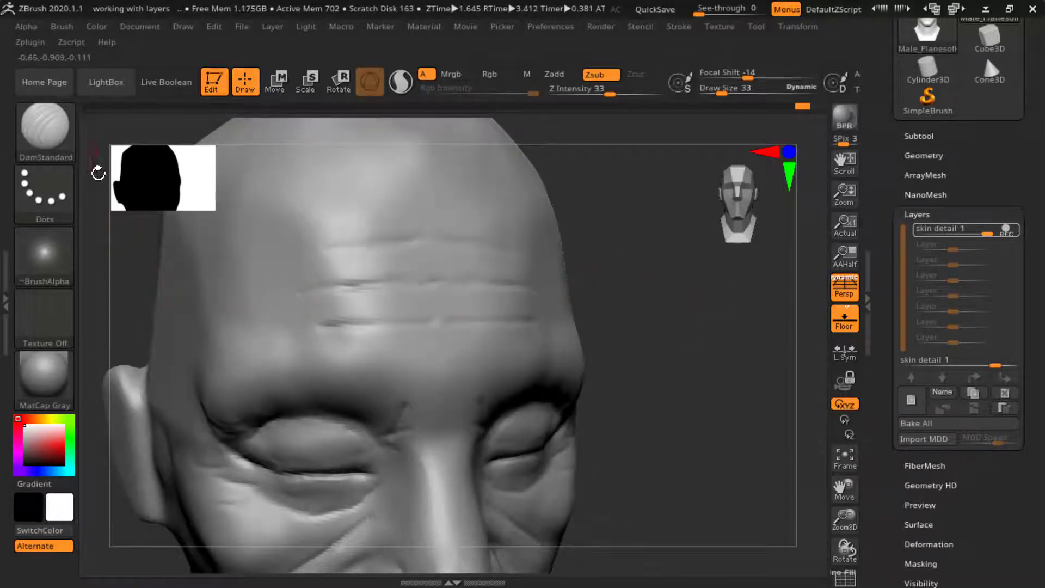
mouse_move(653, 316)
mouse_down()
mouse_move(676, 308)
mouse_move(450, 324)
mouse_up()
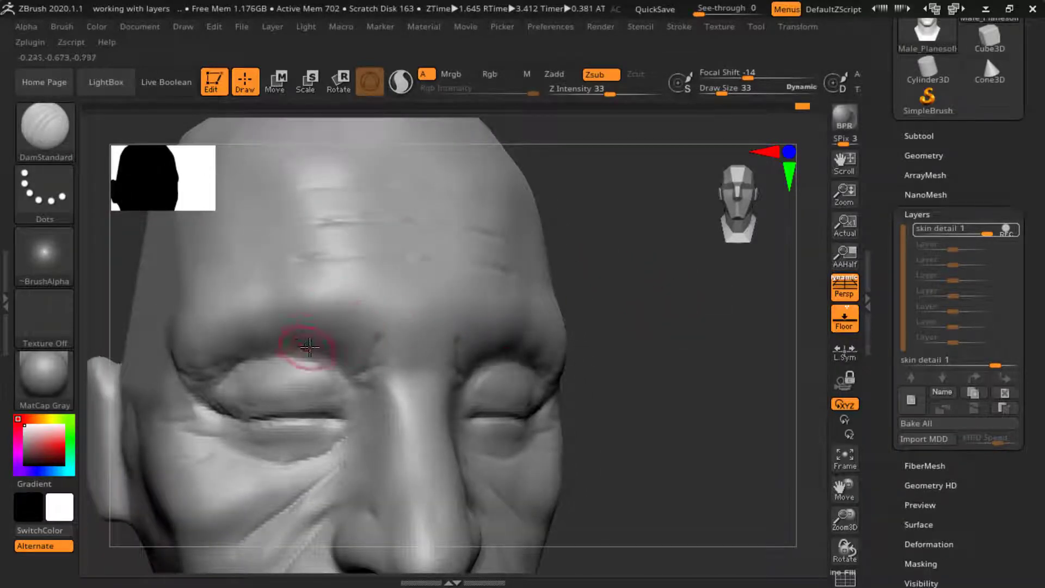
drag(267, 312, 223, 332)
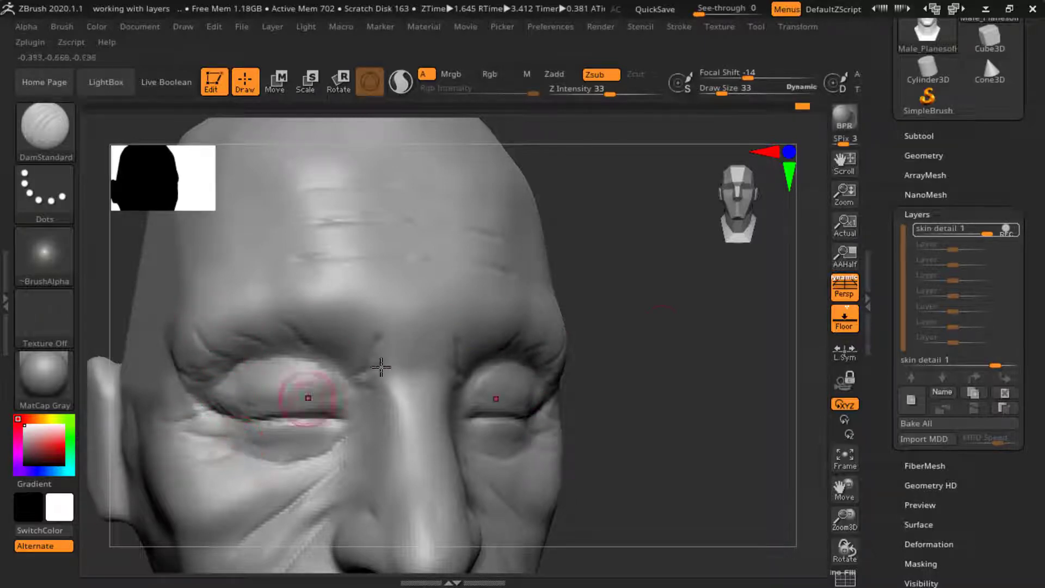
- Deepen the smile fold running from the nose down the cheek and carve a downward crease from the mouth corner
mouse_move(663, 285)
mouse_down()
mouse_move(639, 280)
mouse_move(655, 296)
mouse_move(667, 263)
mouse_move(660, 273)
mouse_up()
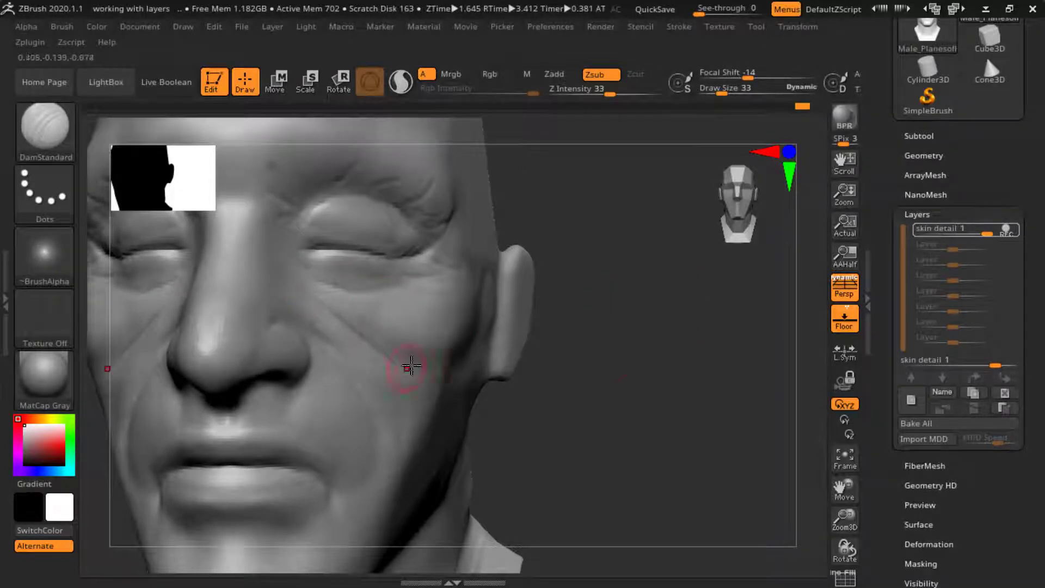
mouse_move(637, 390)
mouse_down()
mouse_move(642, 350)
mouse_move(675, 375)
mouse_up()
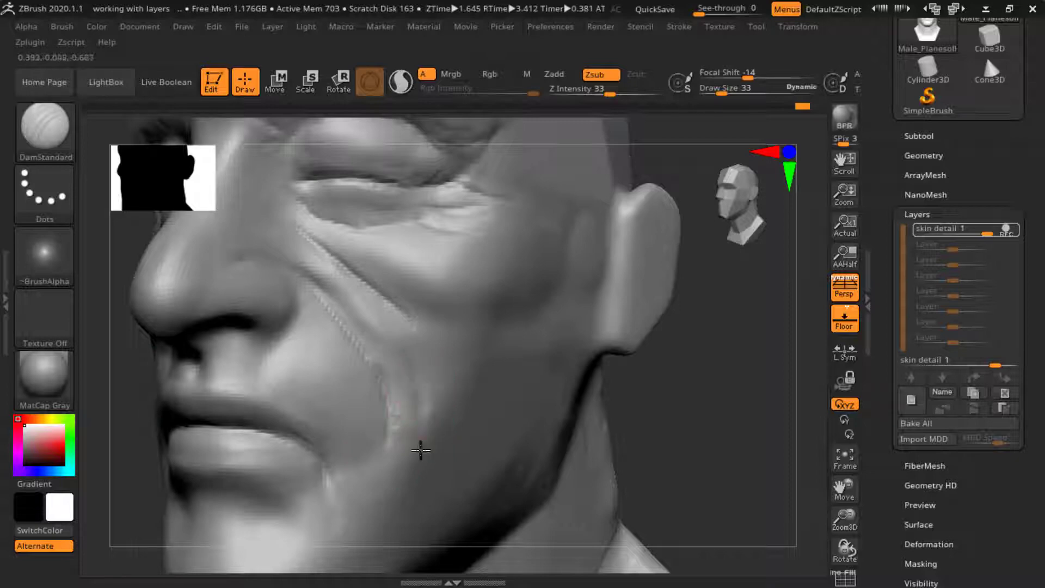
key(shift)
mouse_move(751, 413)
mouse_down()
mouse_move(711, 392)
mouse_move(744, 334)
mouse_up()
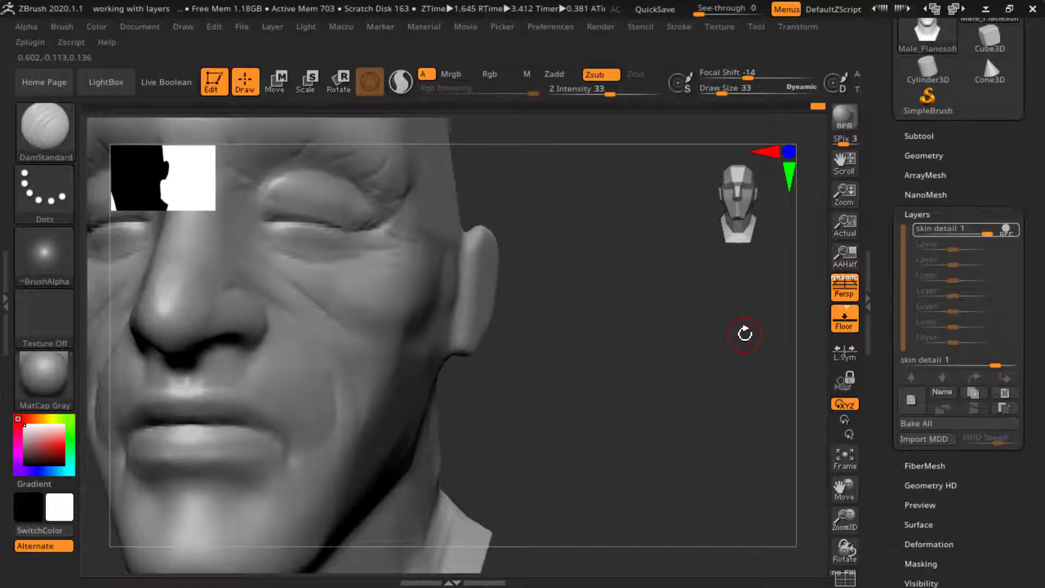
drag(681, 259, 629, 334)
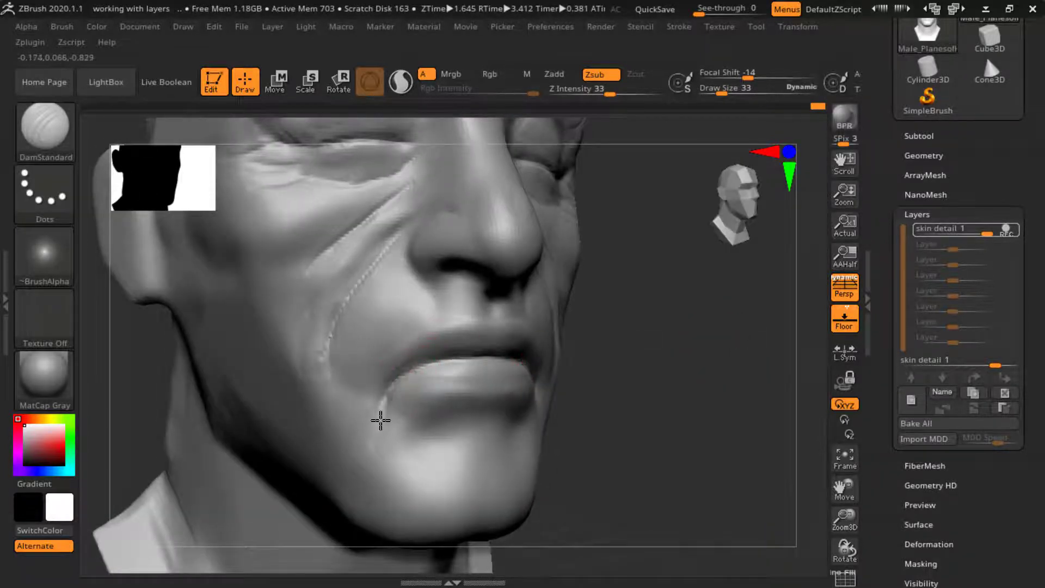
drag(394, 374, 364, 448)
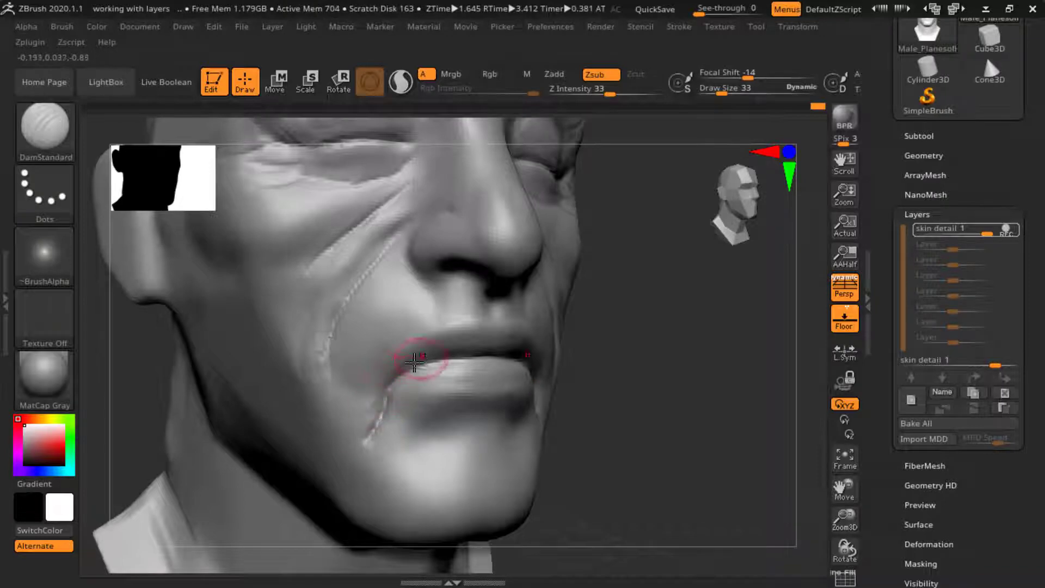
- Carve a short stroke along the cheek fold beside the nose and smooth the creases around it
drag(434, 294, 424, 326)
drag(677, 311, 553, 303)
mouse_move(733, 336)
mouse_down()
mouse_move(702, 353)
mouse_move(532, 268)
mouse_move(547, 337)
mouse_up()
shift+drag(299, 343, 463, 339)
- Build up the skin fold between the brow and closed eyelid with the Clay brush at draw size 45
alt+drag(684, 328, 683, 393)
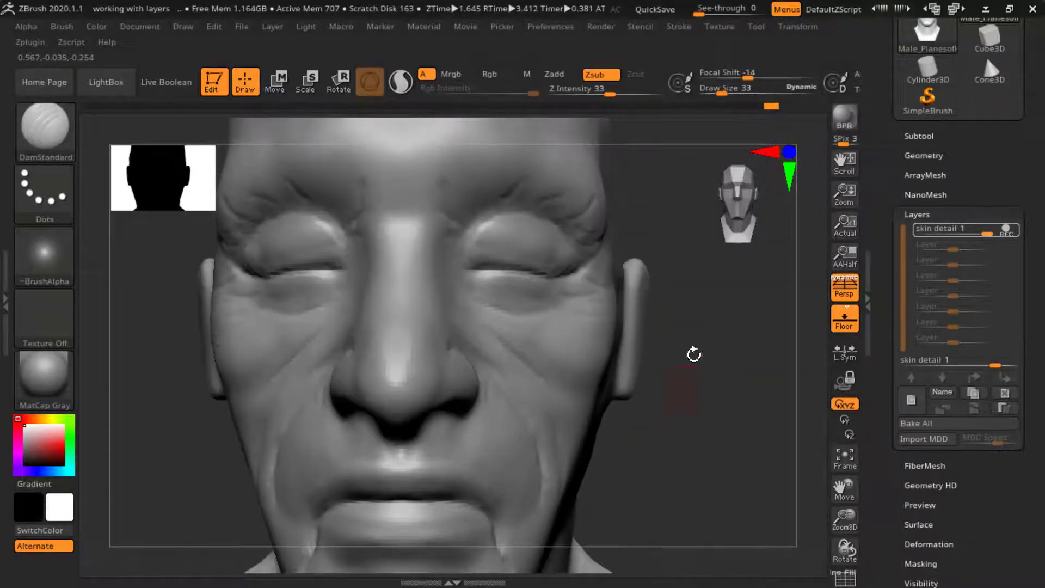
alt+drag(694, 354, 524, 355)
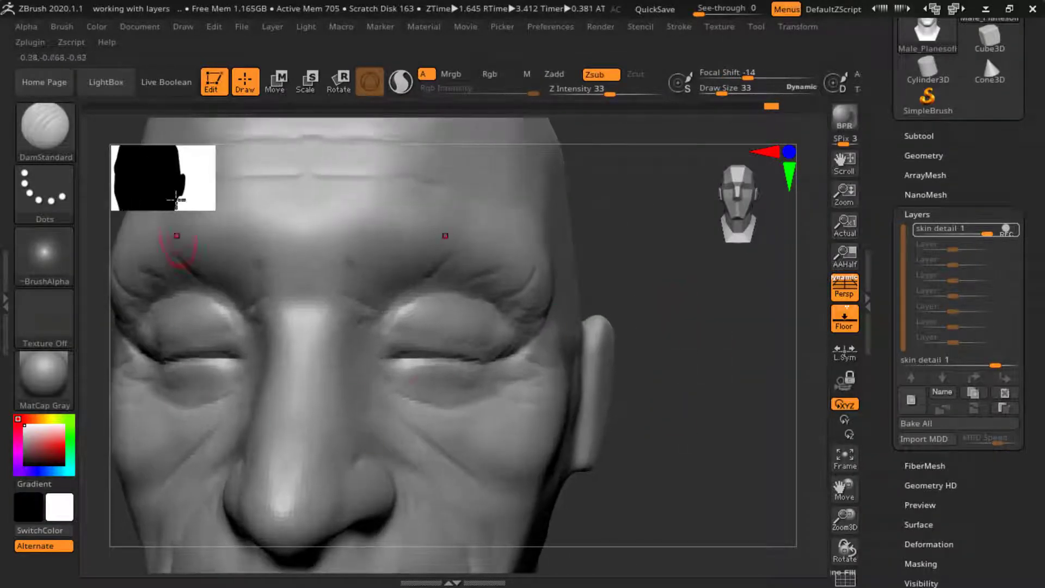
click(44, 128)
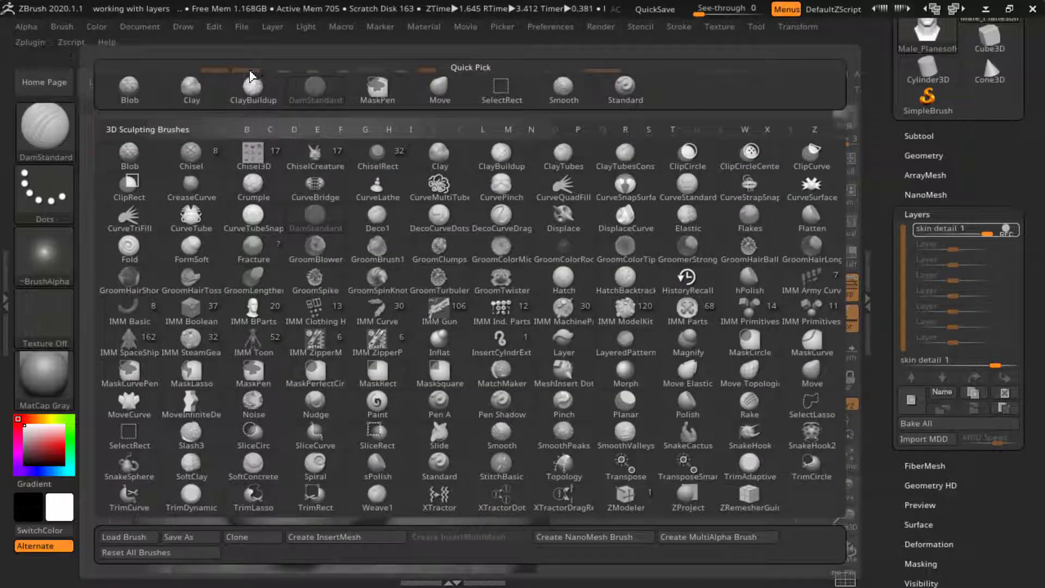
click(192, 87)
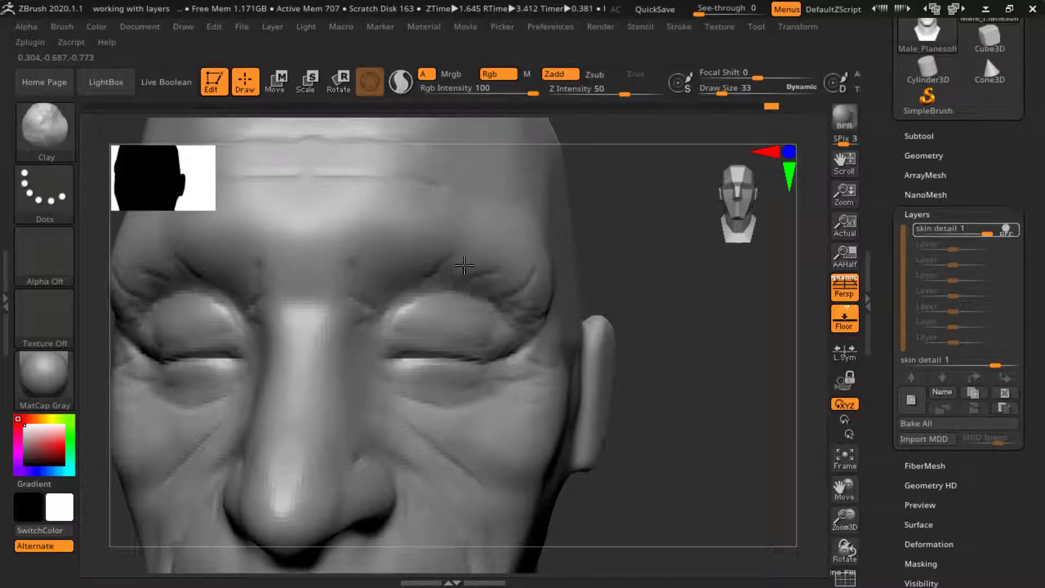
drag(458, 266, 483, 250)
key(space)
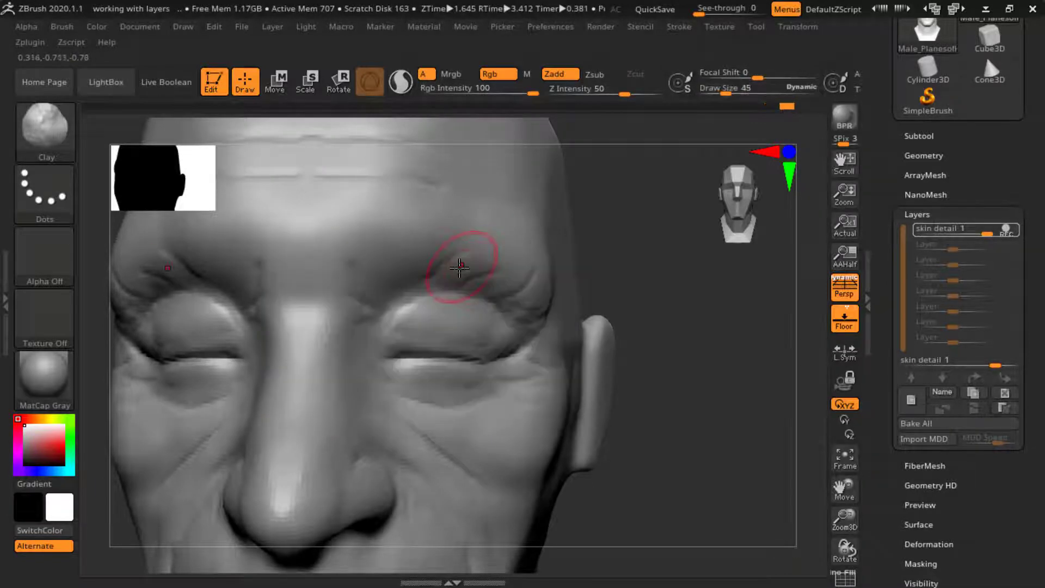
mouse_move(446, 280)
mouse_down()
mouse_move(466, 261)
mouse_move(458, 270)
mouse_move(499, 272)
mouse_move(534, 301)
mouse_move(533, 292)
mouse_up()
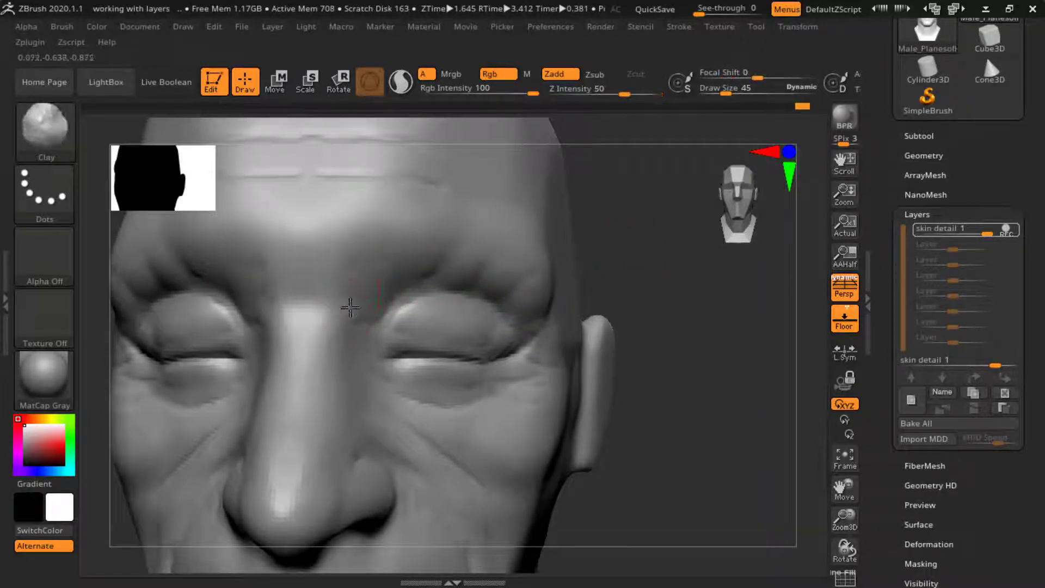
mouse_move(360, 312)
mouse_down()
mouse_move(382, 289)
mouse_move(440, 280)
mouse_move(471, 302)
mouse_move(499, 296)
mouse_move(485, 308)
mouse_move(425, 278)
mouse_move(480, 299)
mouse_up()
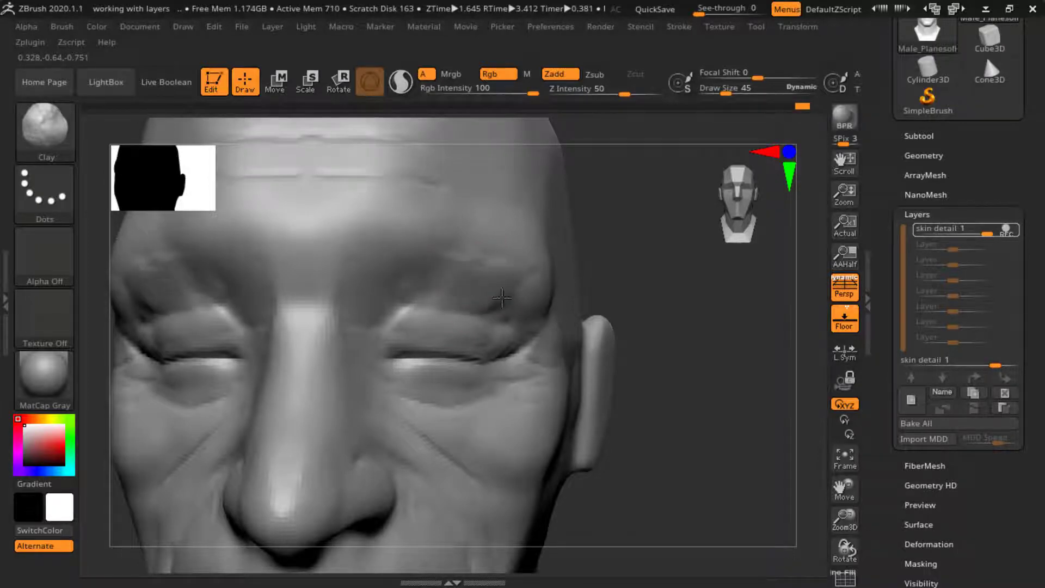
- Add clay along the outer brow ridge and smooth the brow area above the eye
drag(657, 268, 525, 280)
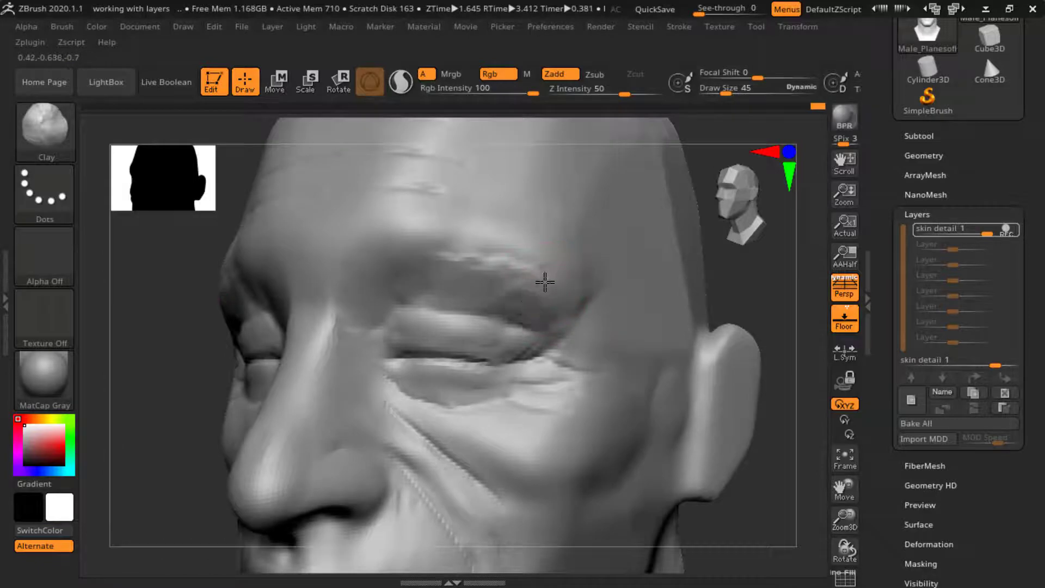
mouse_move(476, 241)
mouse_down()
mouse_move(425, 263)
mouse_move(504, 243)
mouse_move(533, 279)
mouse_up()
key(shift)
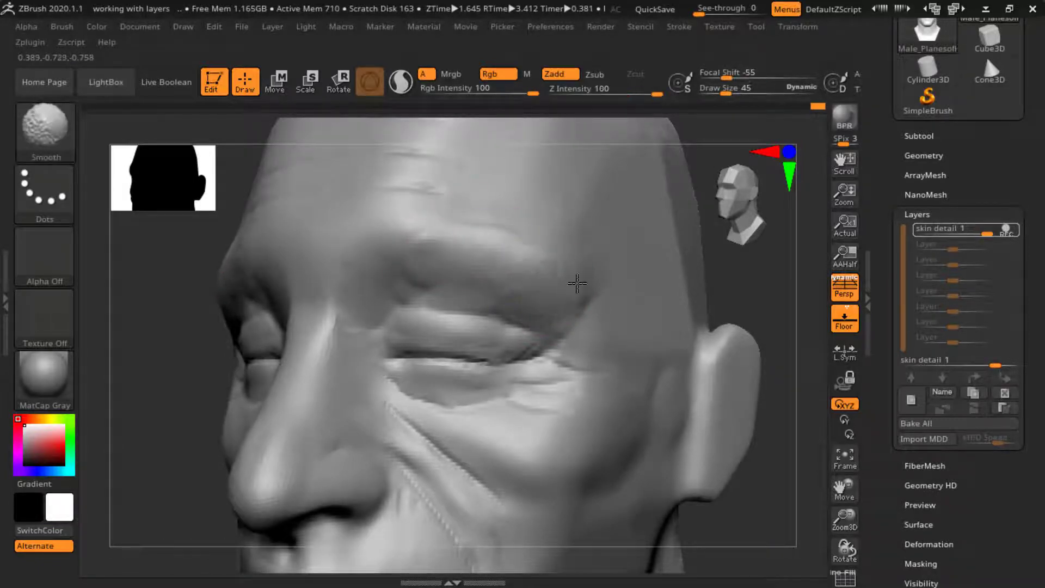
shift+drag(759, 269, 518, 271)
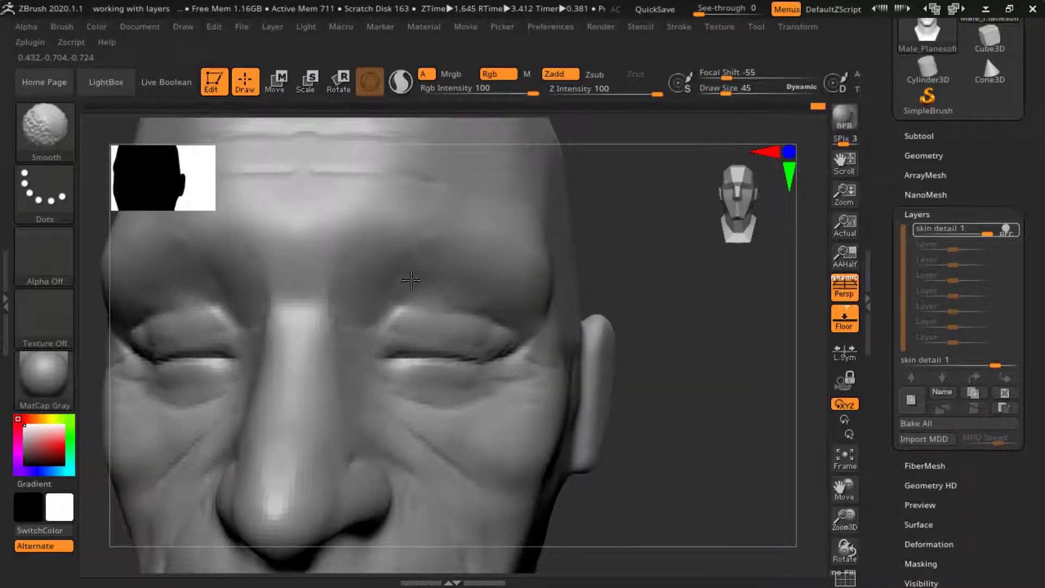
- Add clay volume to the cheekbone below the eye and along the upper cheek fold, then soften it
mouse_move(703, 248)
alt+mouse_down()
mouse_move(684, 243)
mouse_move(656, 203)
alt+mouse_up()
mouse_move(691, 354)
alt+mouse_down()
mouse_move(658, 242)
mouse_move(685, 266)
mouse_move(691, 243)
mouse_move(702, 258)
alt+mouse_up()
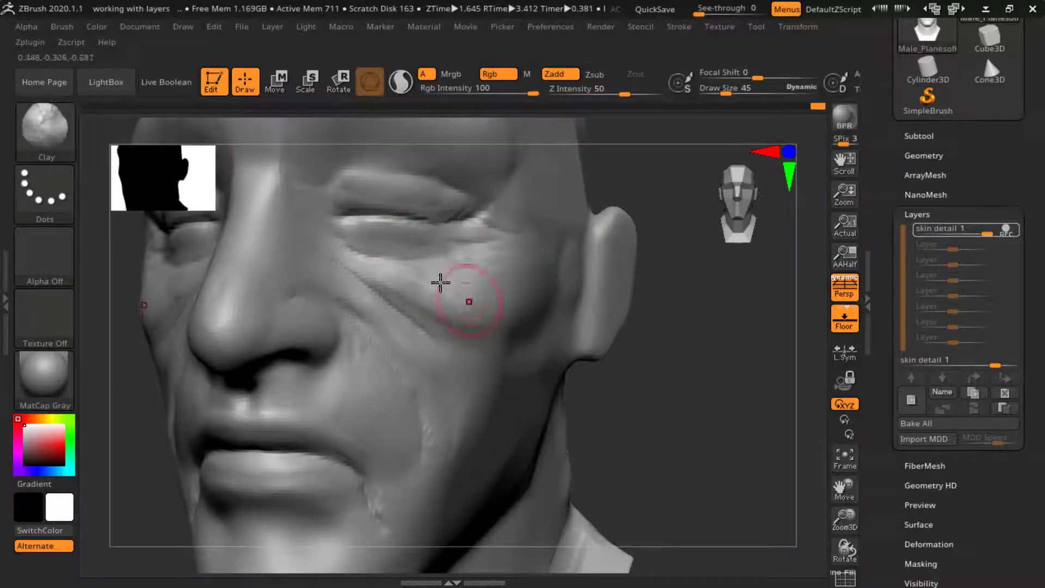
mouse_move(440, 283)
mouse_down()
mouse_move(466, 287)
mouse_move(435, 290)
mouse_up()
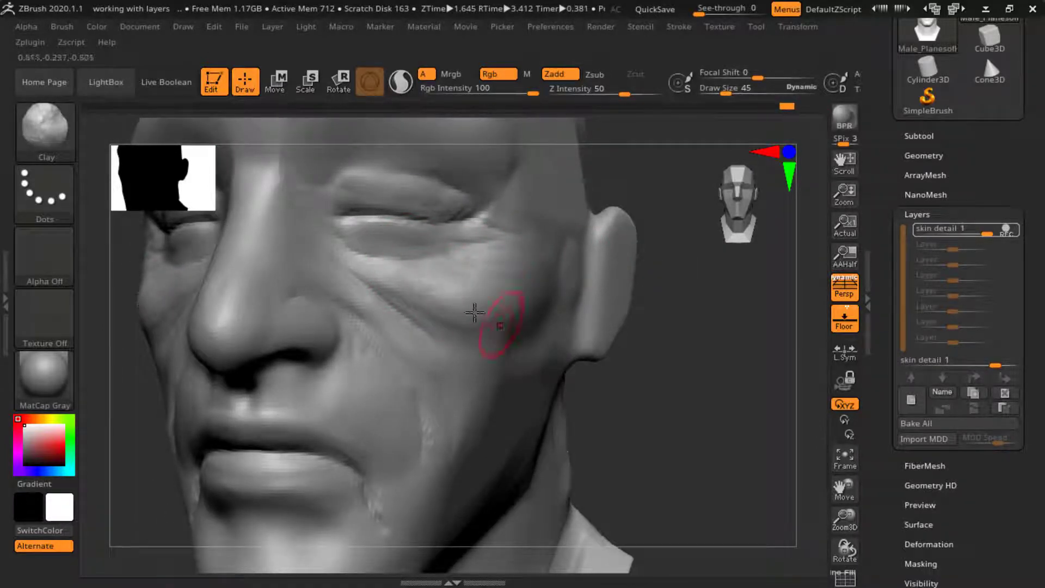
drag(474, 328, 500, 316)
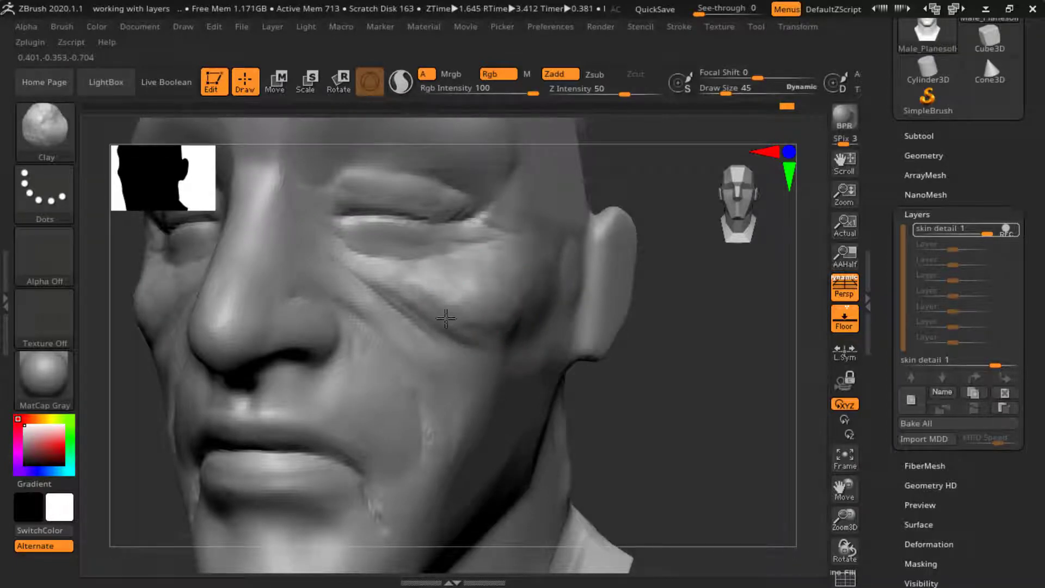
key(shift)
- Build up the smile fold between the nose and mouth corner with Clay and smooth it into the cheek
drag(618, 180, 658, 224)
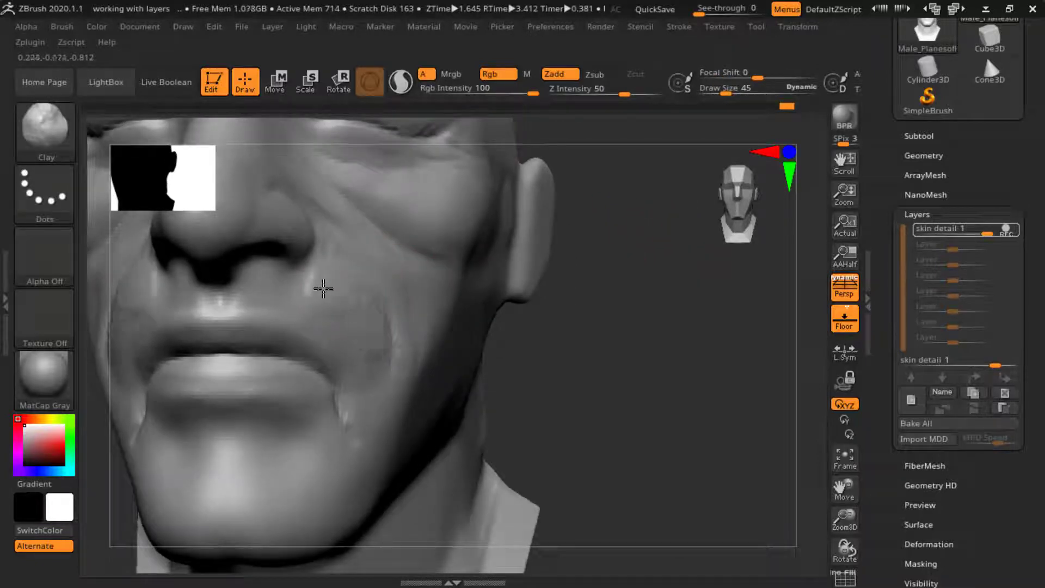
drag(359, 296, 379, 359)
mouse_move(324, 289)
mouse_down()
mouse_move(305, 312)
mouse_move(340, 313)
mouse_move(365, 341)
mouse_up()
mouse_move(306, 306)
shift+mouse_down()
mouse_move(284, 289)
mouse_move(345, 316)
shift+mouse_up()
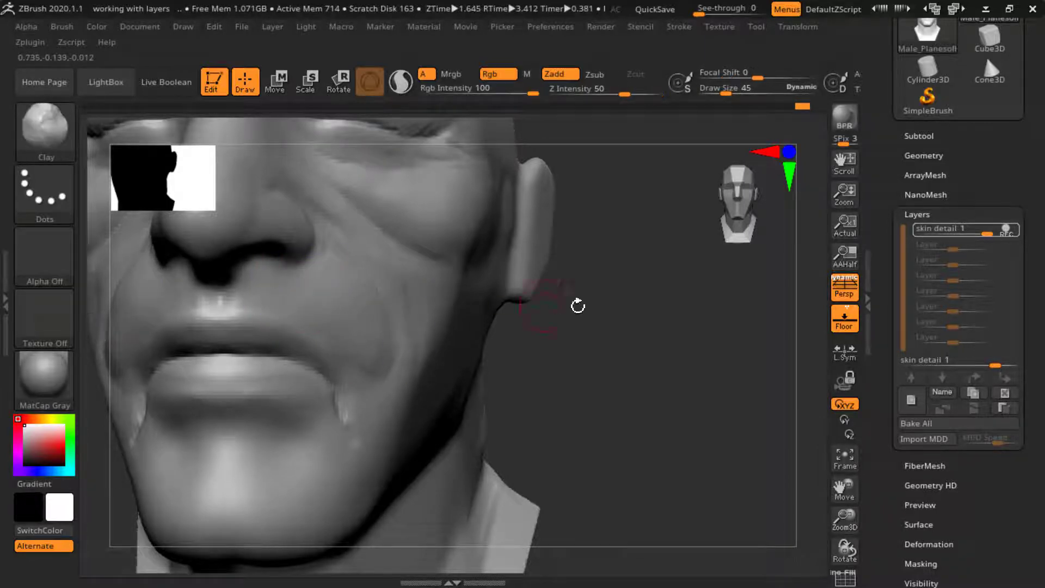
drag(575, 303, 429, 281)
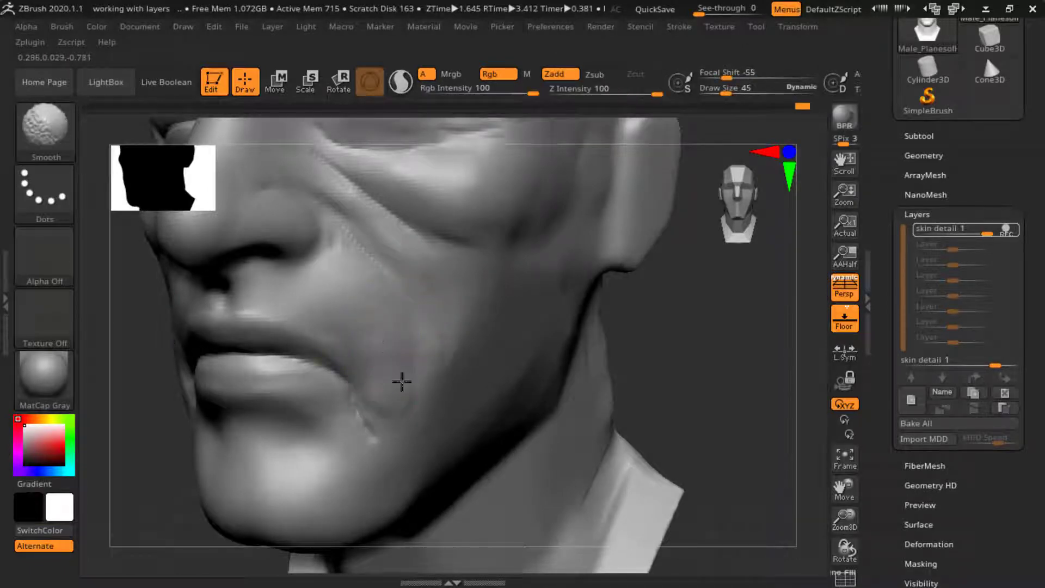
- Add clay to the chin, smooth it, and sculpt the area just below the lower lip
drag(657, 311, 658, 334)
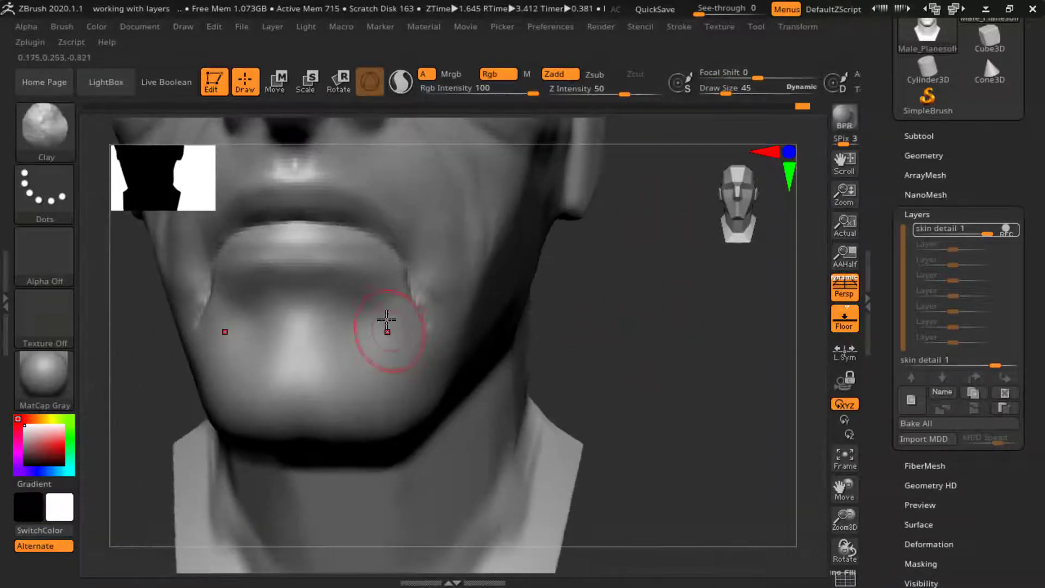
mouse_move(322, 343)
mouse_down()
mouse_move(312, 348)
mouse_move(321, 357)
mouse_move(313, 384)
mouse_move(310, 362)
mouse_move(315, 418)
mouse_move(314, 369)
mouse_up()
mouse_move(318, 422)
mouse_down()
mouse_move(369, 410)
mouse_move(319, 426)
mouse_up()
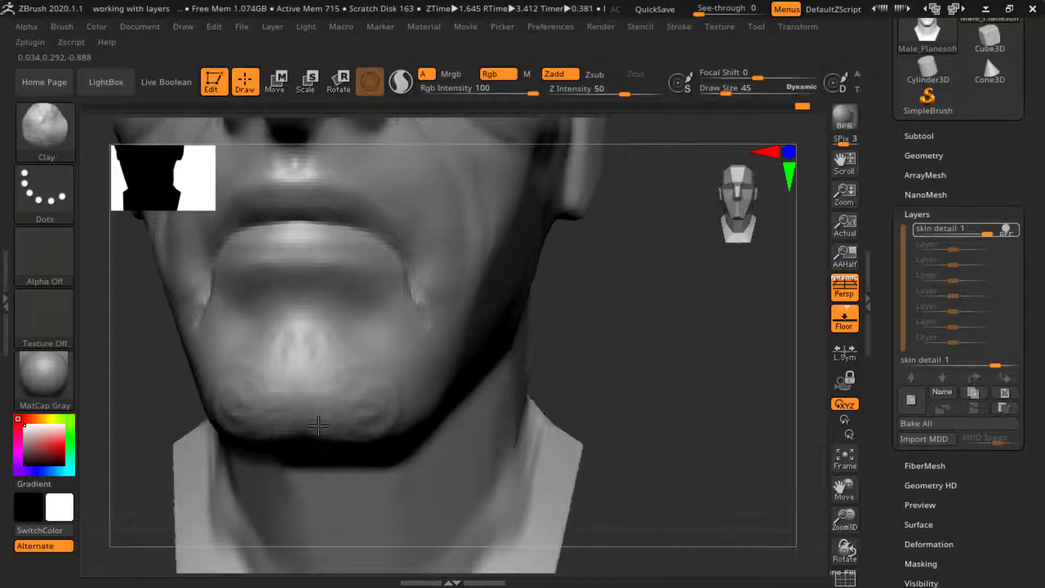
shift+drag(341, 390, 333, 389)
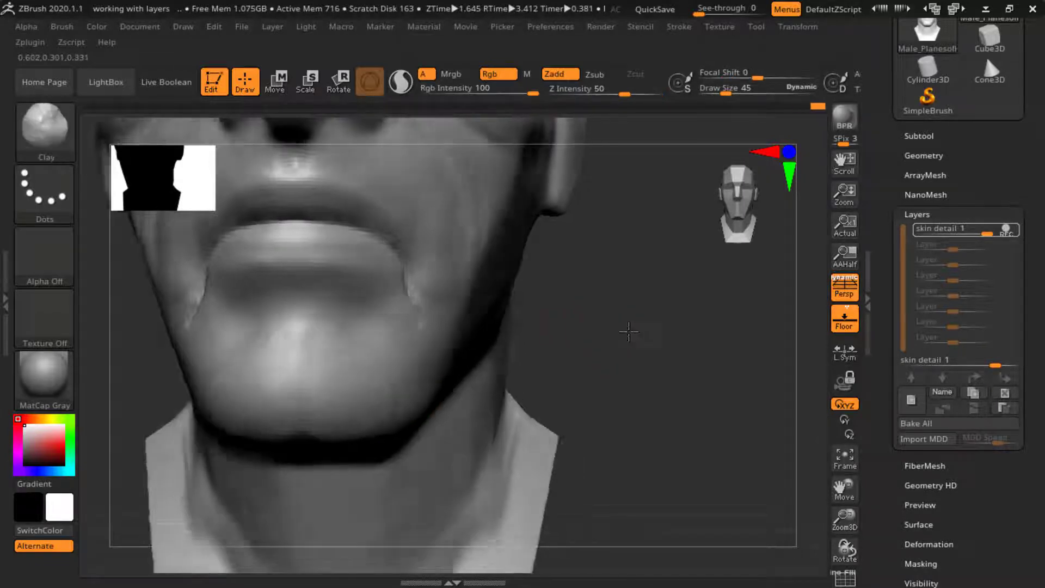
mouse_move(317, 281)
mouse_down()
mouse_move(385, 284)
mouse_move(376, 292)
mouse_up()
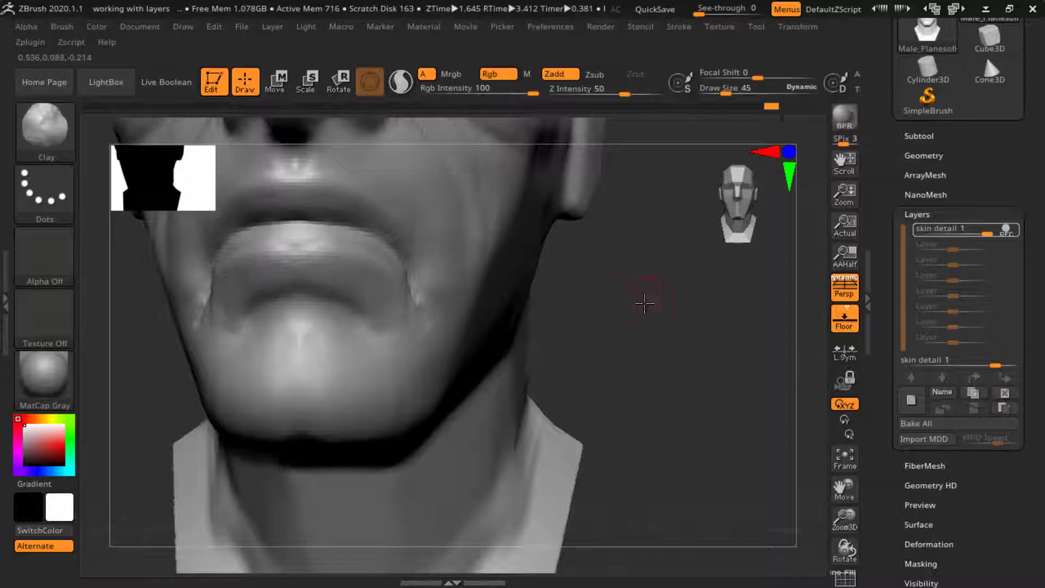
- Add clay between the horizontal forehead wrinkles and at their outer ends to thicken the skin folds
mouse_move(612, 299)
alt+mouse_down()
mouse_move(590, 226)
mouse_move(623, 237)
mouse_move(643, 207)
mouse_move(490, 226)
alt+mouse_up()
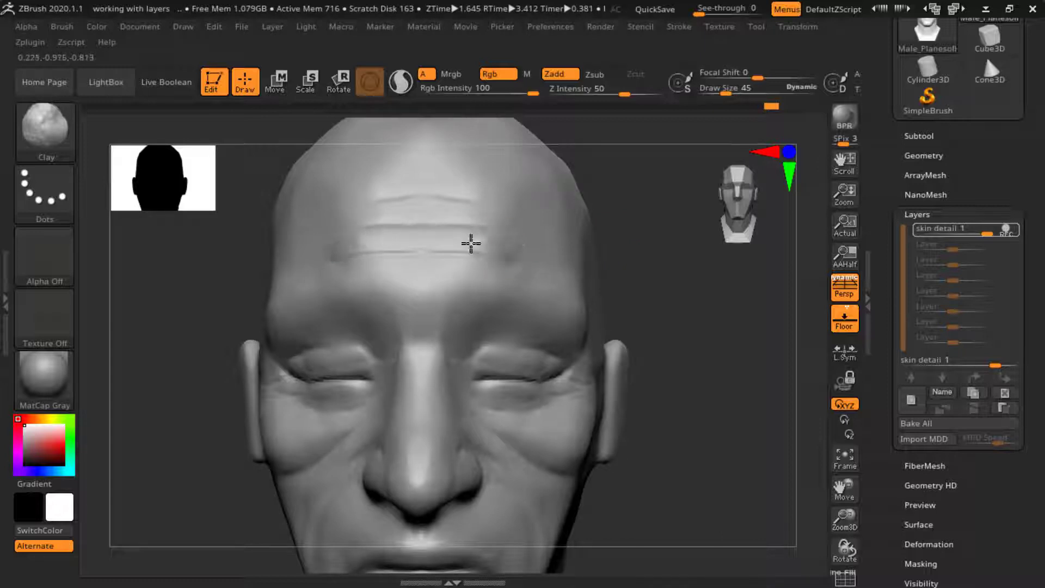
drag(482, 221, 370, 220)
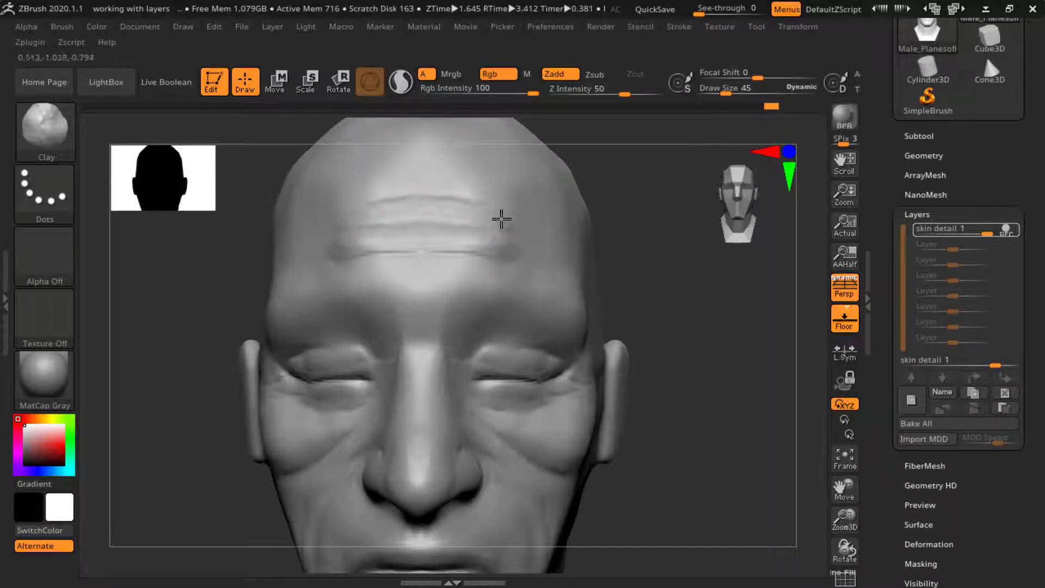
mouse_move(501, 219)
mouse_down()
mouse_move(463, 210)
mouse_move(525, 220)
mouse_up()
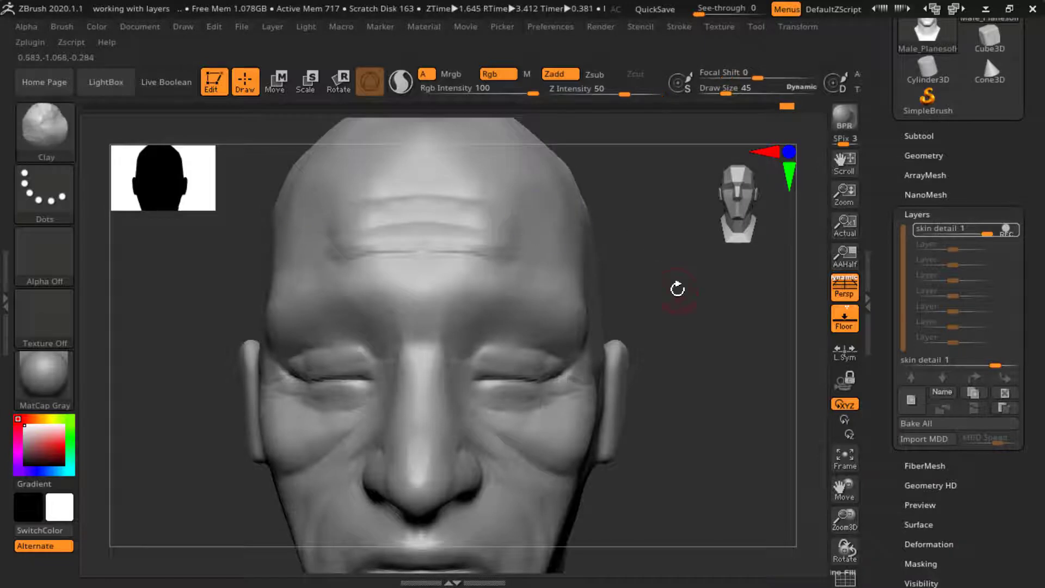
- Reduce the Clay brush's draw size to 39 and add volume to the cheek below the eye
mouse_move(677, 289)
mouse_down()
mouse_move(690, 245)
mouse_move(681, 240)
mouse_move(709, 236)
mouse_move(521, 276)
mouse_up()
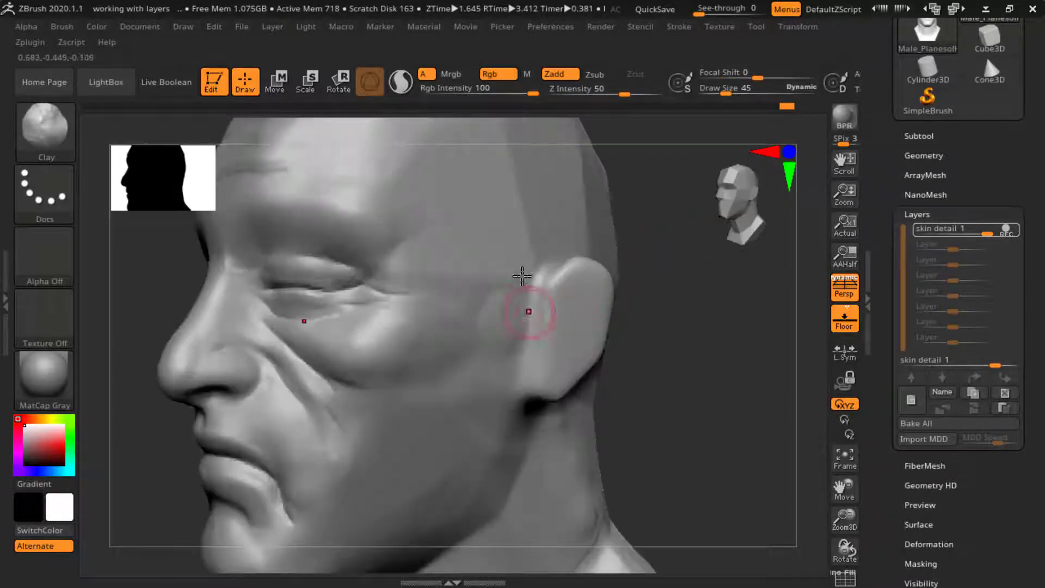
mouse_move(689, 223)
mouse_down()
mouse_move(703, 216)
mouse_move(640, 250)
mouse_move(678, 223)
mouse_move(660, 224)
mouse_move(697, 233)
mouse_move(663, 218)
mouse_up()
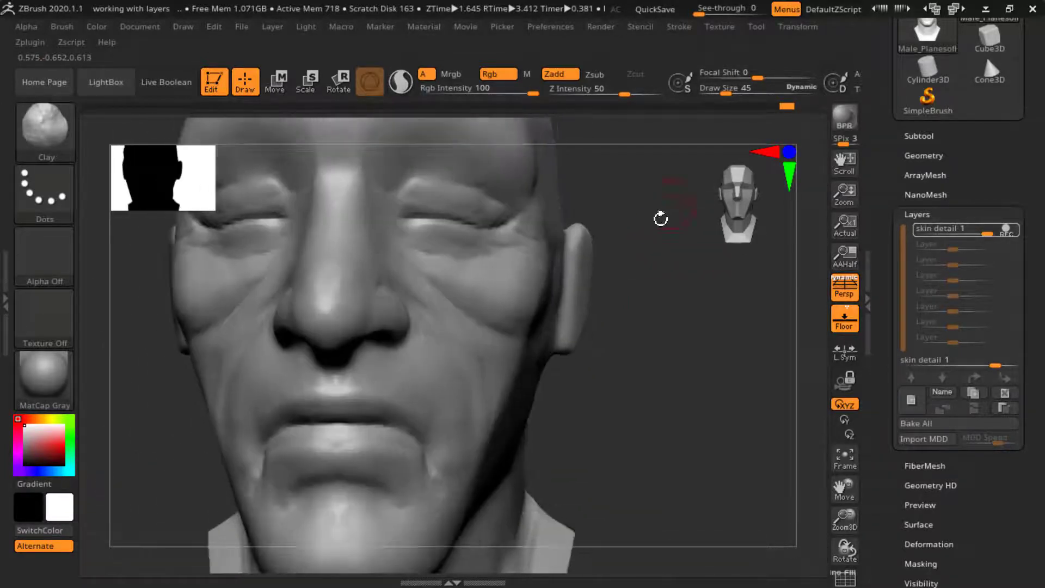
drag(670, 283, 612, 245)
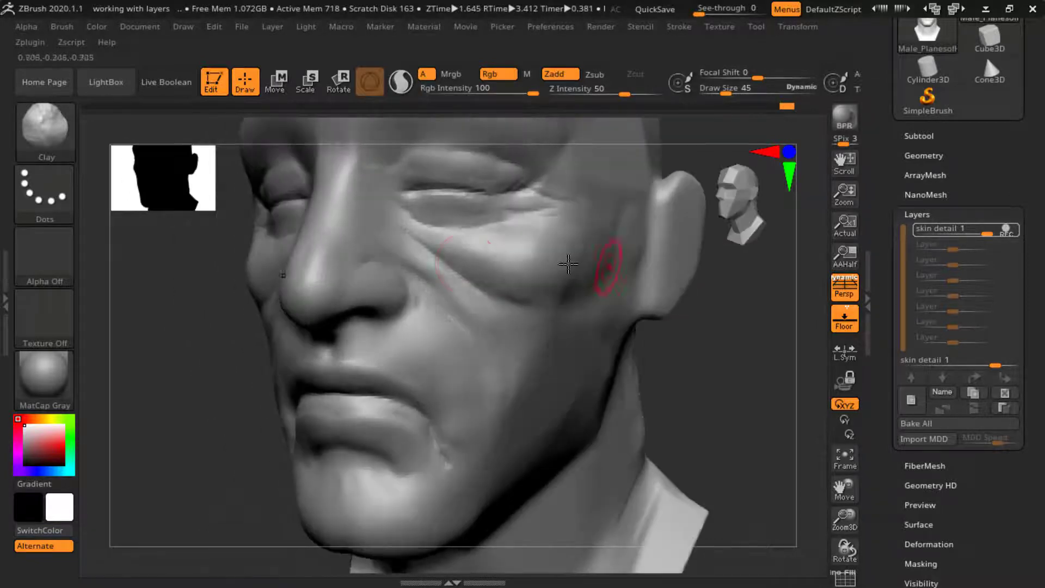
key(space)
drag(482, 250, 484, 250)
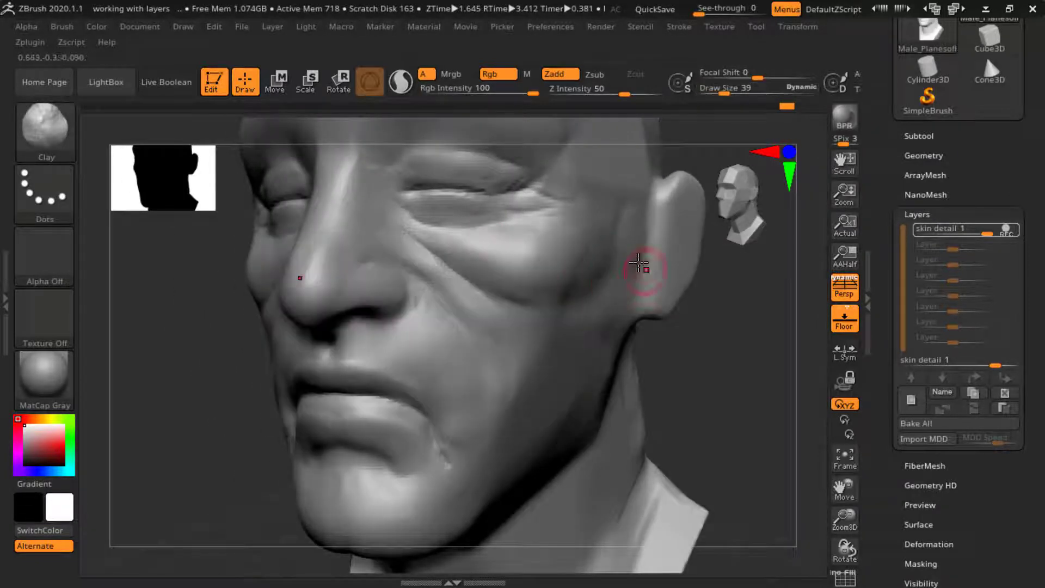
- Stop recording on the skin detail layer and hide the layer
drag(710, 330, 730, 256)
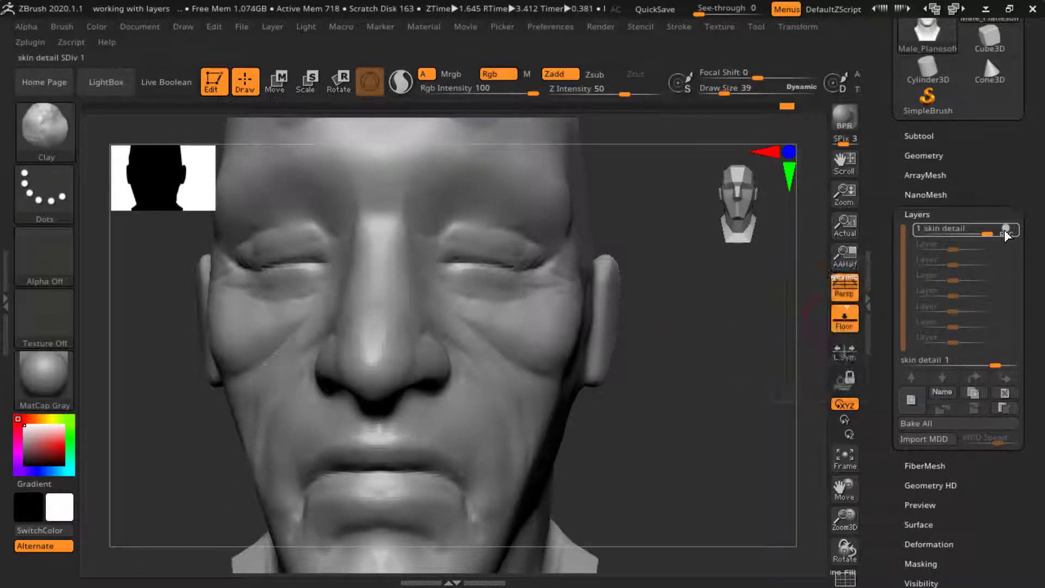
mouse_move(1004, 230)
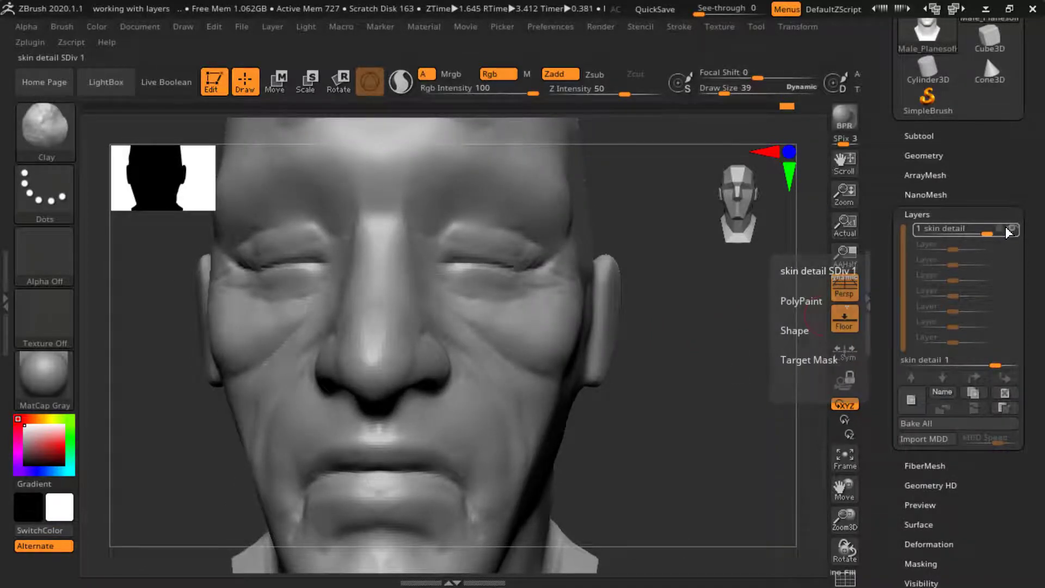
click(1006, 230)
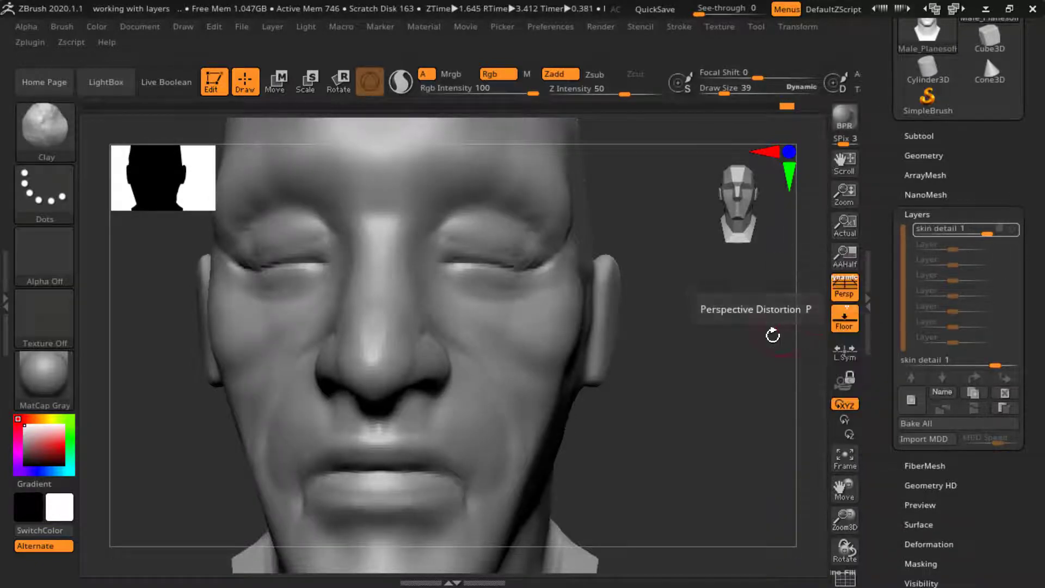
alt+drag(772, 335, 817, 319)
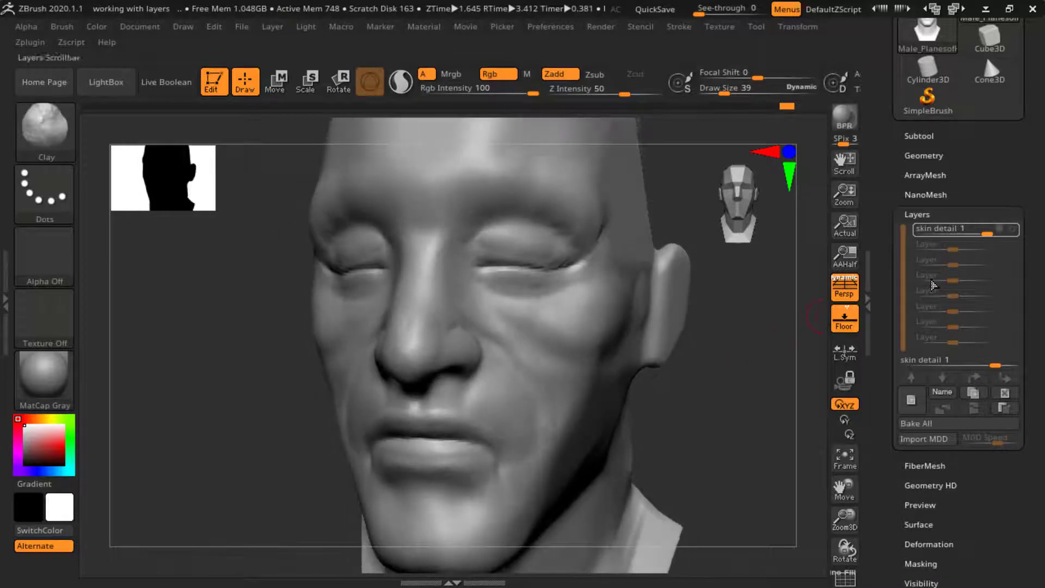
- Toggle the skin detail layer's visibility repeatedly to compare the head with and without the wrinkles, leaving the layer shown
click(1013, 229)
click(1012, 228)
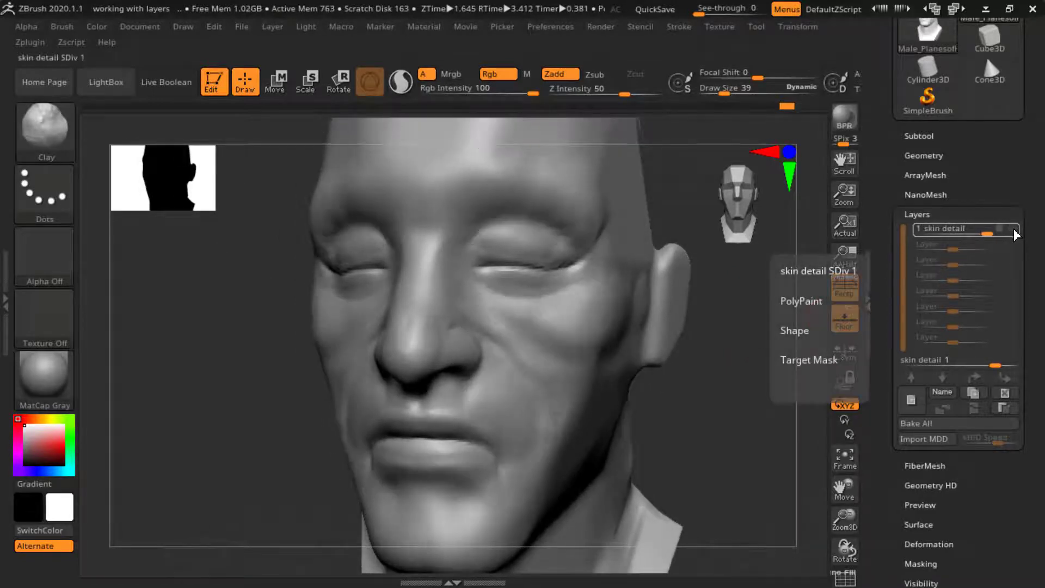
click(1012, 229)
click(1012, 230)
click(1010, 232)
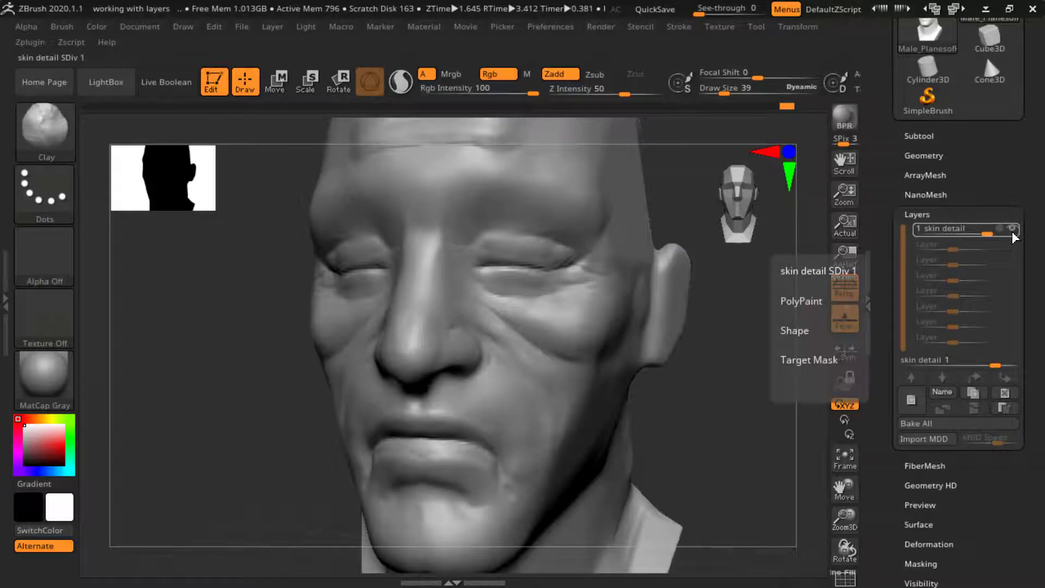
click(1011, 231)
click(1012, 231)
click(1013, 232)
click(1012, 231)
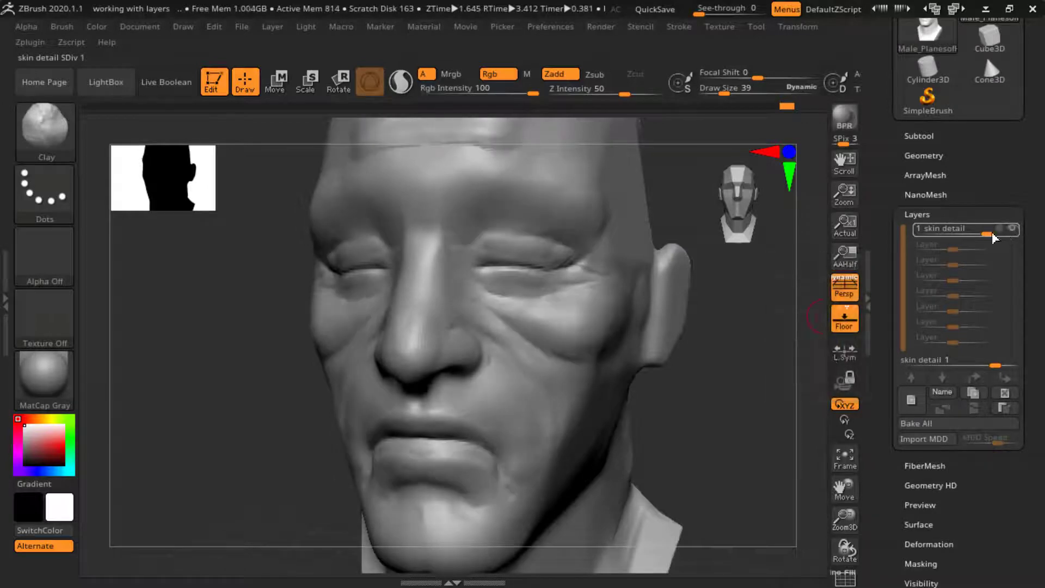
drag(720, 388, 804, 325)
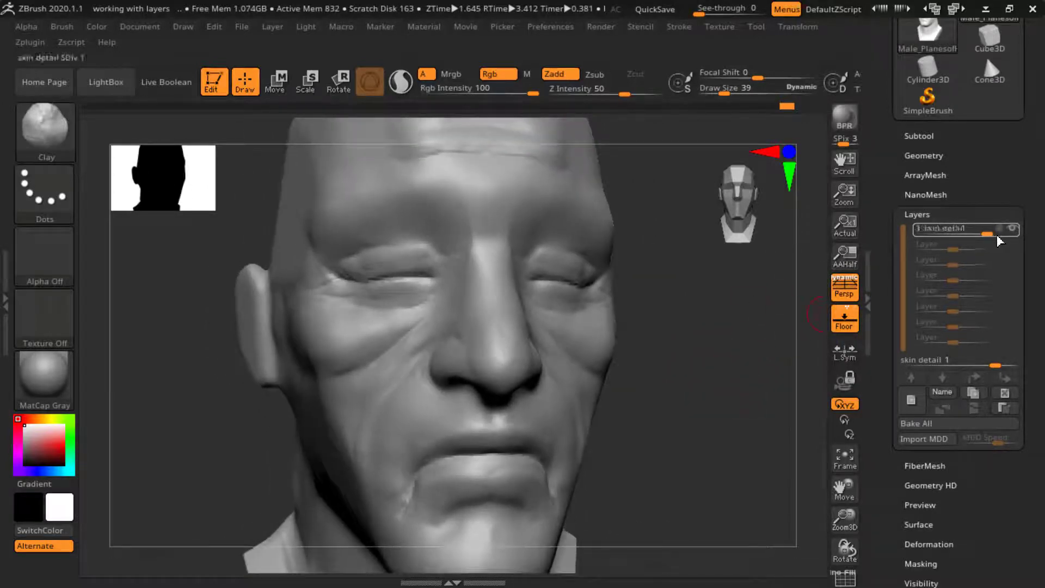
- Compare the face from several angles with the skin detail layer hidden and shown, leaving the layer visible
click(1011, 229)
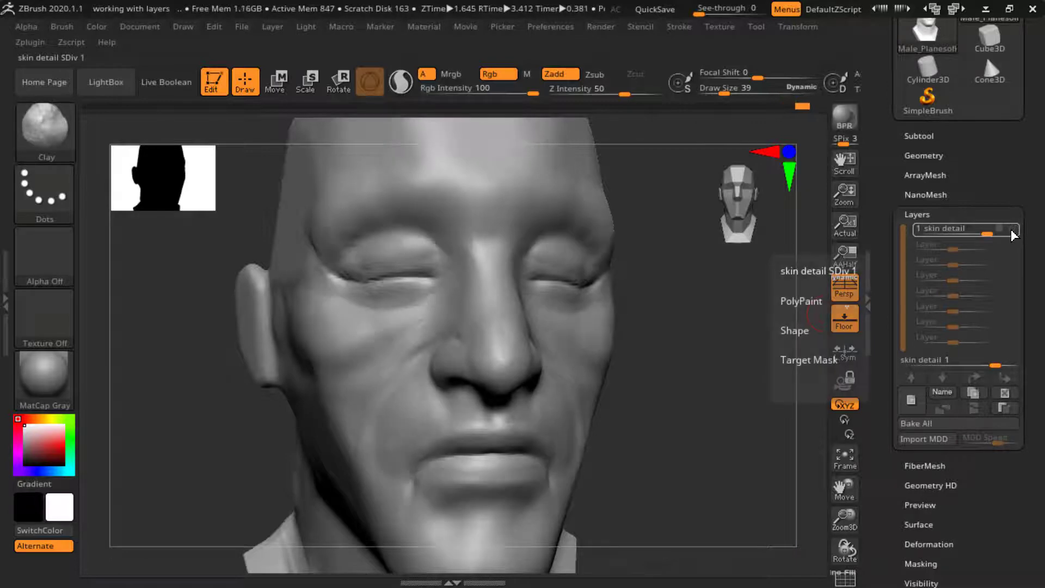
click(1011, 232)
click(1013, 231)
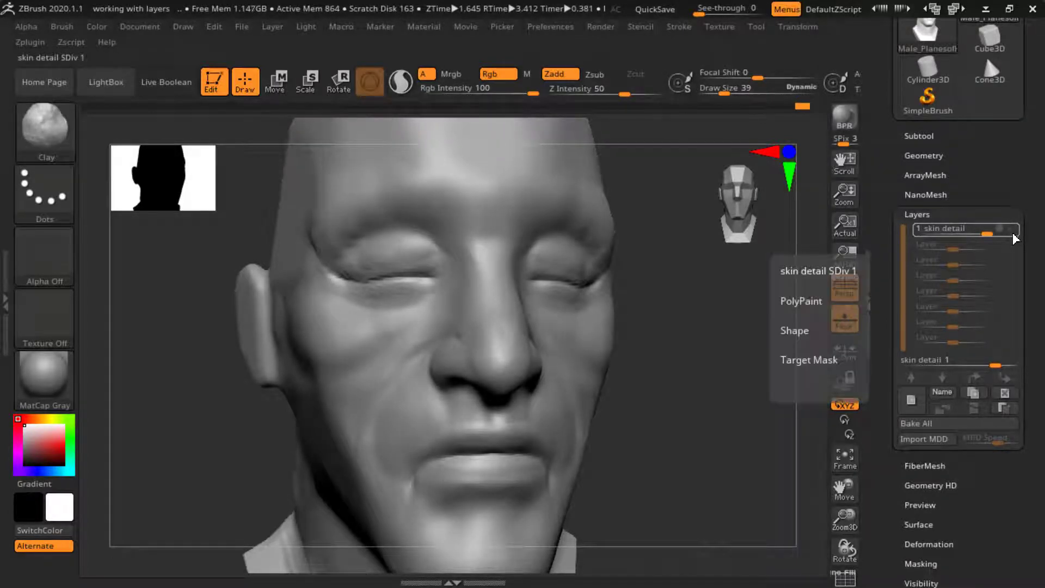
drag(718, 332, 748, 346)
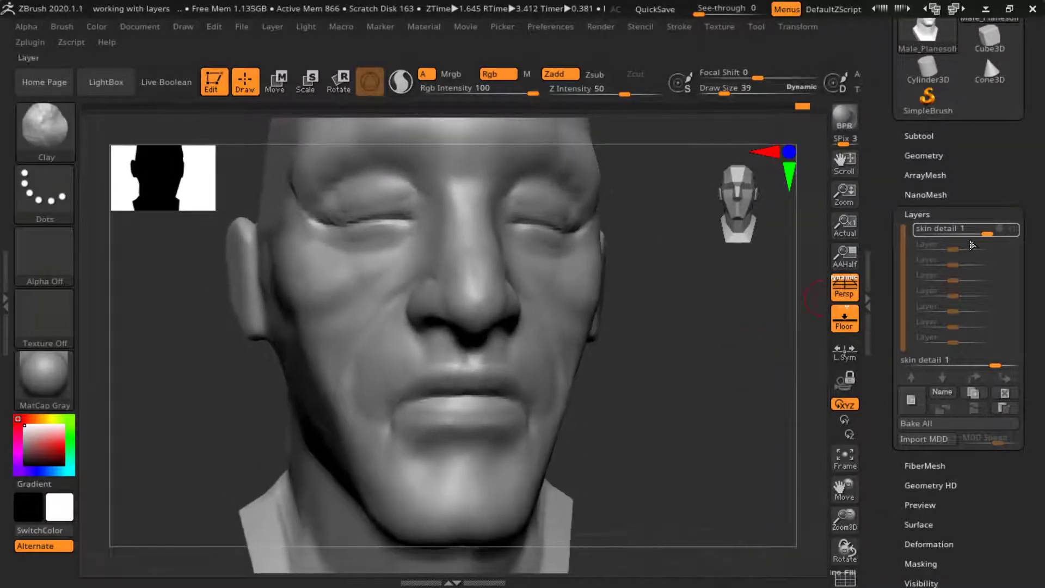
click(1014, 230)
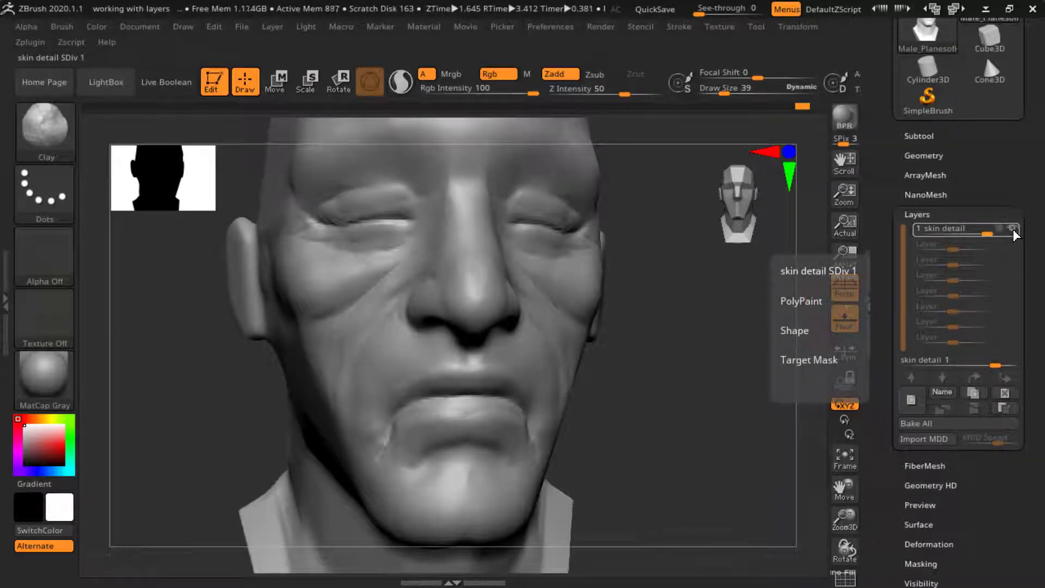
click(1013, 230)
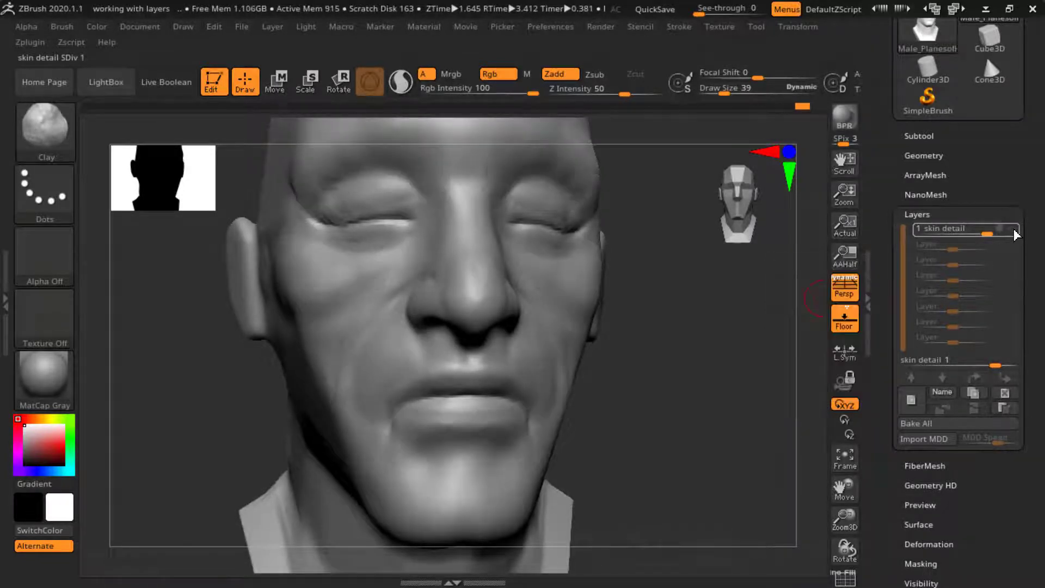
click(1014, 229)
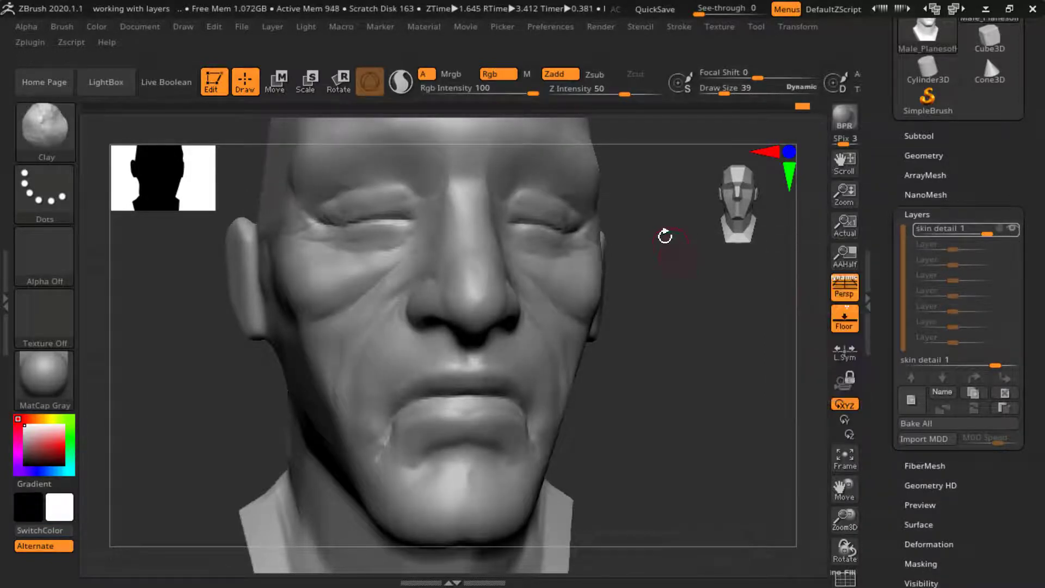
mouse_move(682, 259)
mouse_down()
mouse_move(679, 296)
mouse_move(690, 258)
mouse_up()
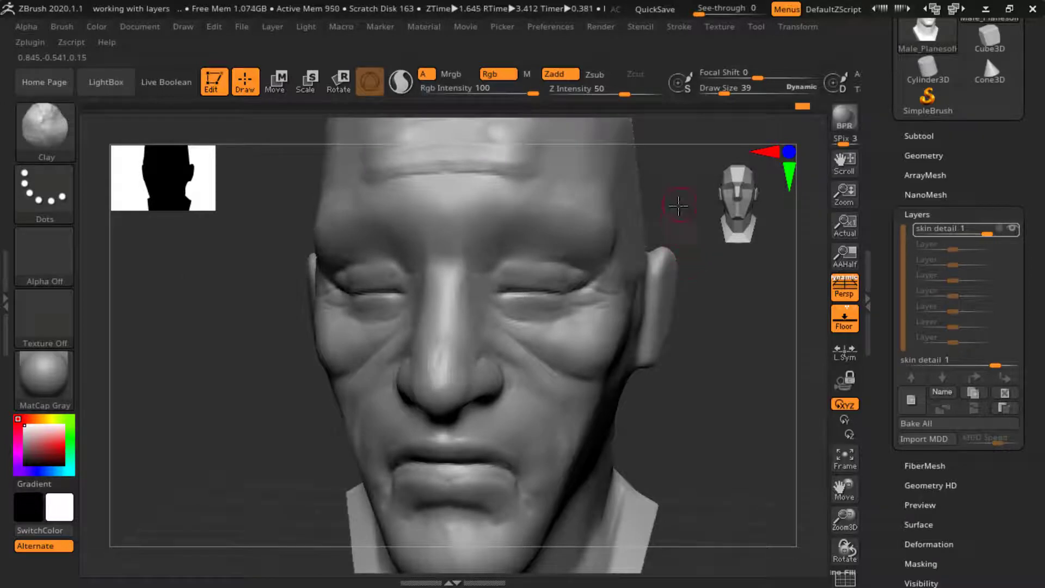
drag(678, 205, 665, 239)
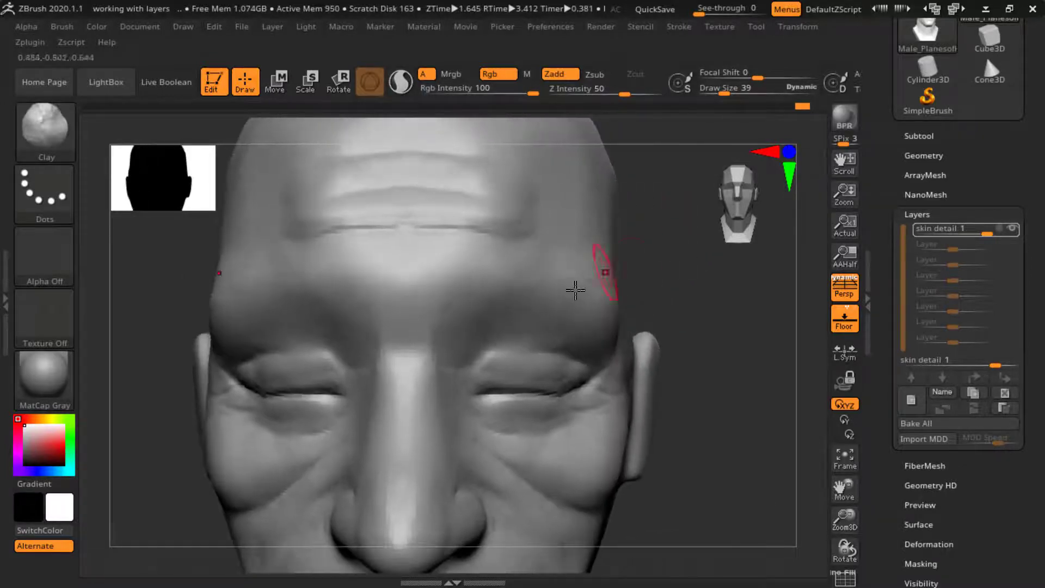
- Try to add clay to the brow with the Clay brush at draw size 65 while the skin detail layer is not recording
key(space)
drag(553, 290, 559, 290)
drag(706, 297, 641, 294)
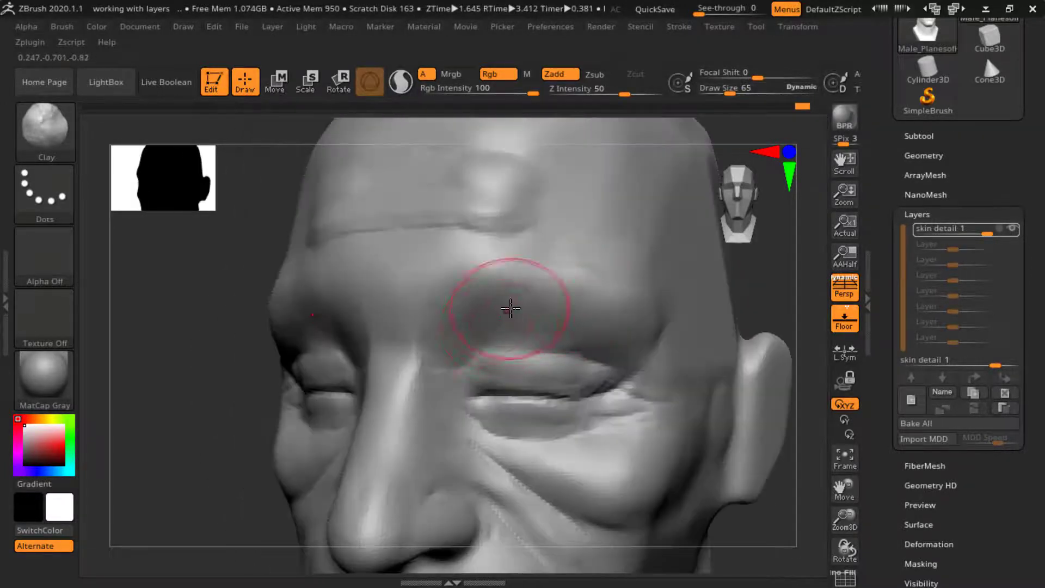
click(511, 309)
click(575, 304)
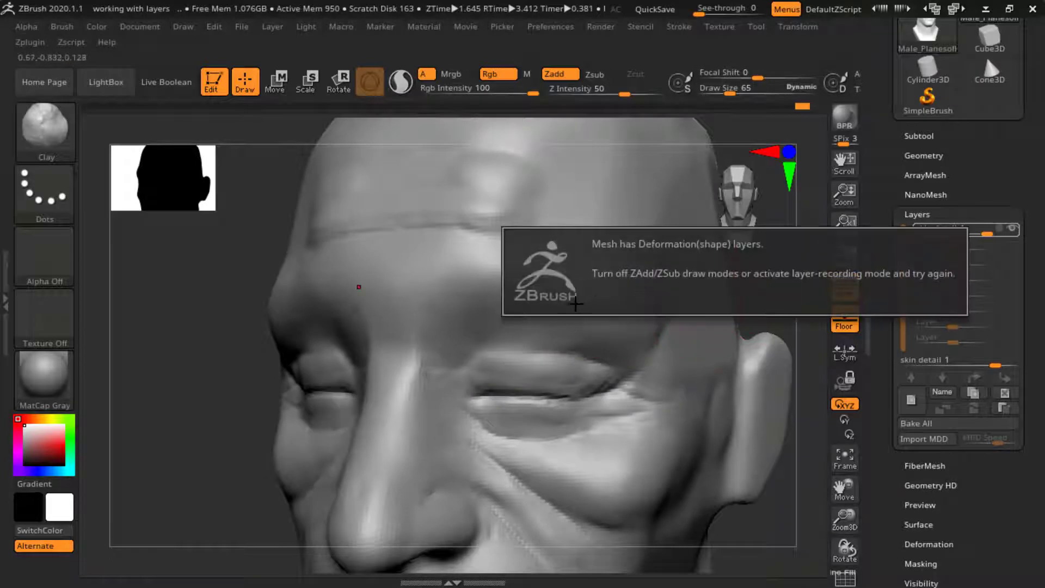
click(576, 292)
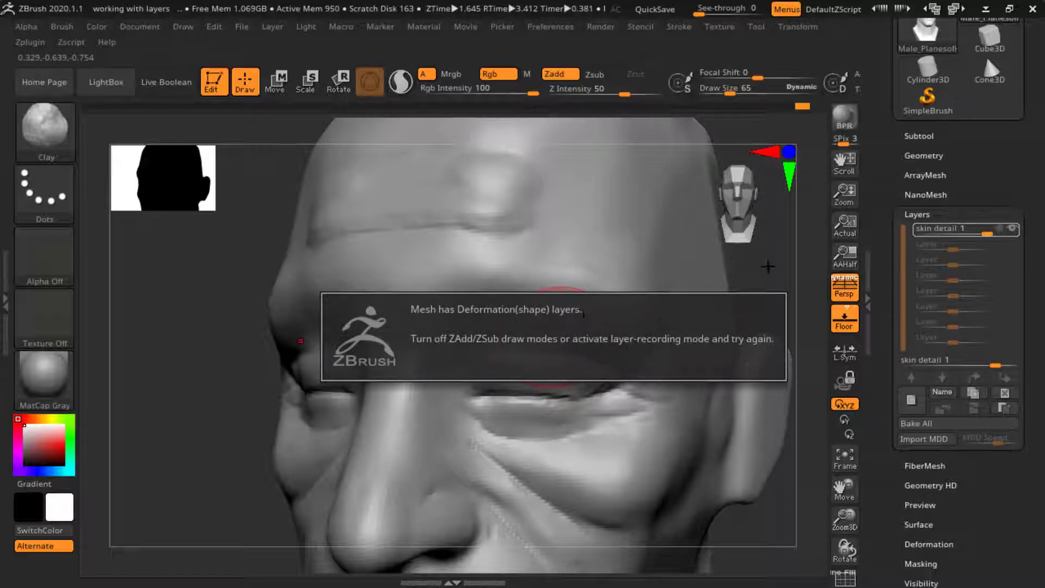
mouse_move(763, 270)
mouse_down()
mouse_move(753, 261)
mouse_move(772, 268)
mouse_move(758, 255)
mouse_up()
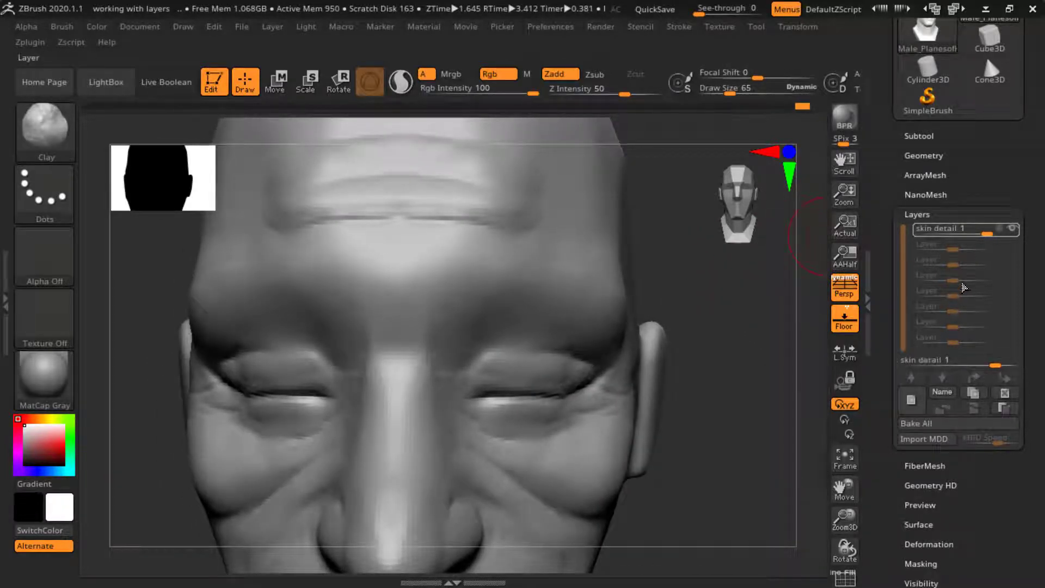
- Turn on recording for the skin detail layer and select the ClayBuildup brush
mouse_move(973, 232)
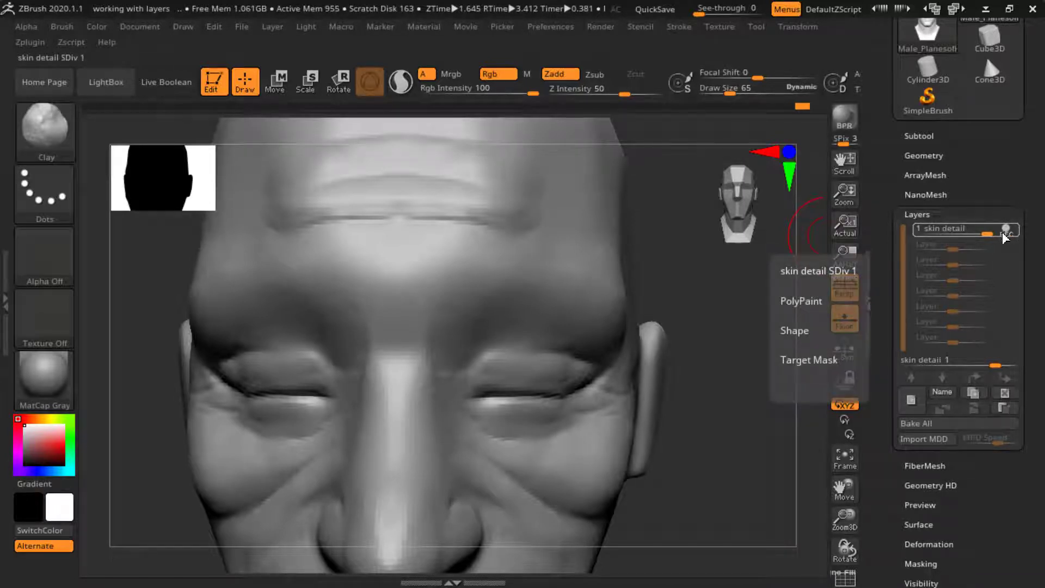
drag(723, 268, 675, 277)
click(70, 140)
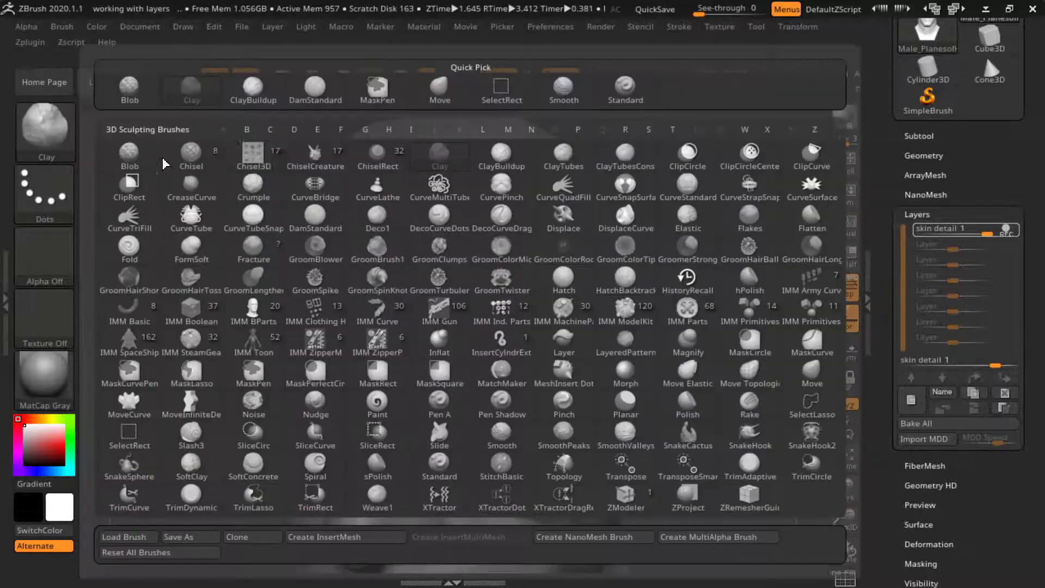
click(254, 89)
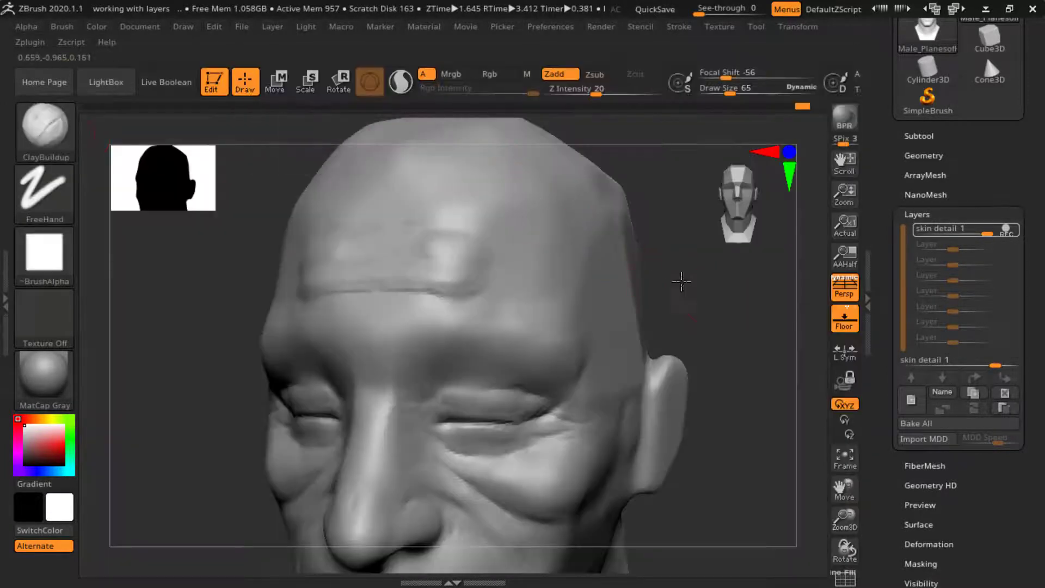
mouse_move(681, 281)
mouse_down()
mouse_move(665, 253)
mouse_move(705, 269)
mouse_move(632, 304)
mouse_move(675, 305)
mouse_up()
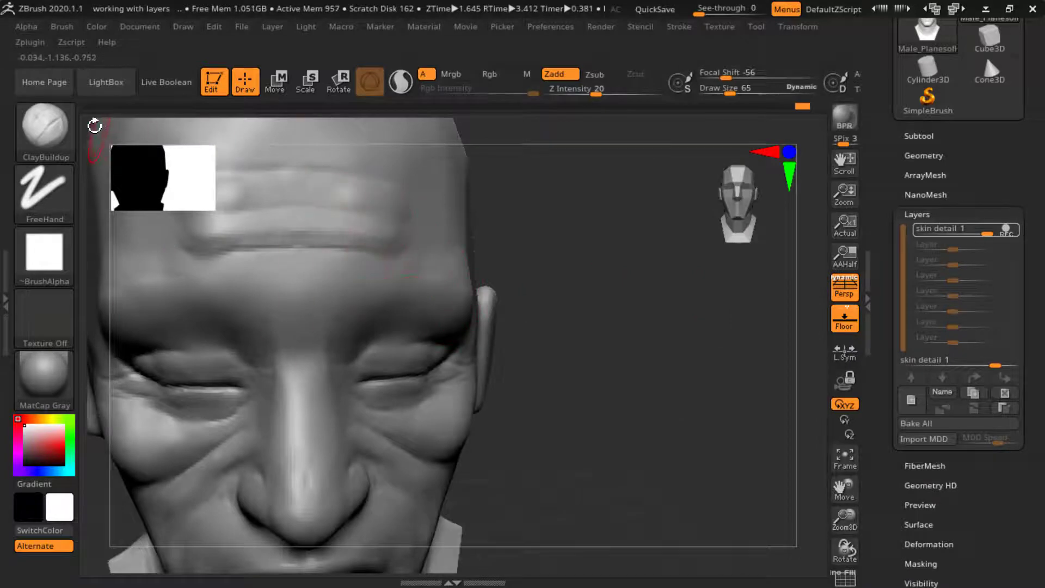
- Reshape the chin and jawline using the Move brush at draw size 151
click(45, 128)
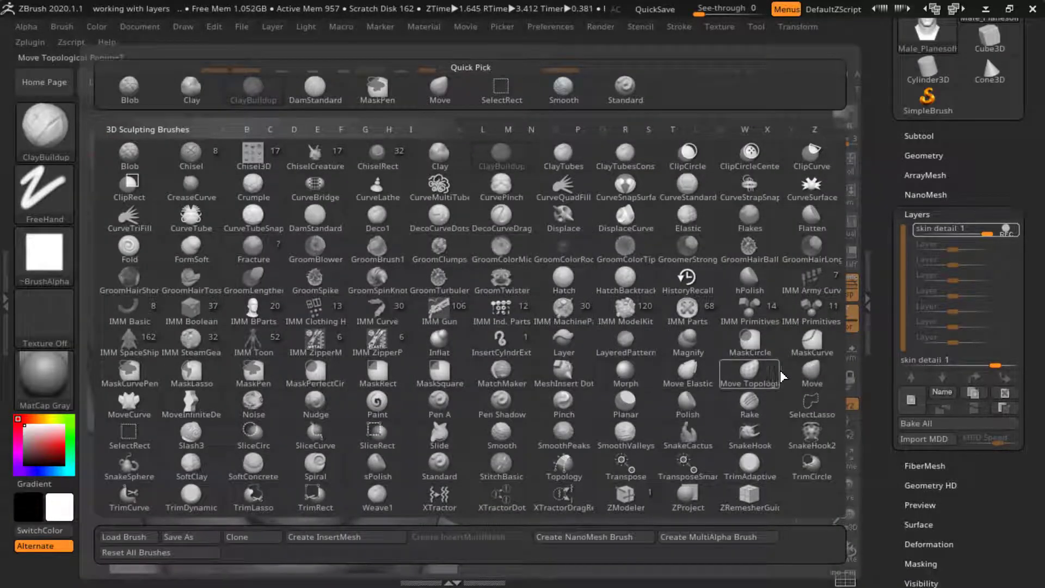
click(806, 376)
mouse_move(583, 345)
mouse_down()
mouse_move(583, 314)
mouse_move(558, 319)
mouse_move(488, 298)
mouse_move(511, 287)
mouse_move(345, 420)
mouse_move(426, 323)
mouse_move(390, 354)
mouse_move(445, 314)
mouse_move(532, 301)
mouse_move(599, 240)
mouse_move(506, 383)
mouse_move(590, 310)
mouse_move(593, 338)
mouse_move(542, 335)
mouse_move(413, 361)
mouse_up()
key(space)
drag(372, 439, 383, 443)
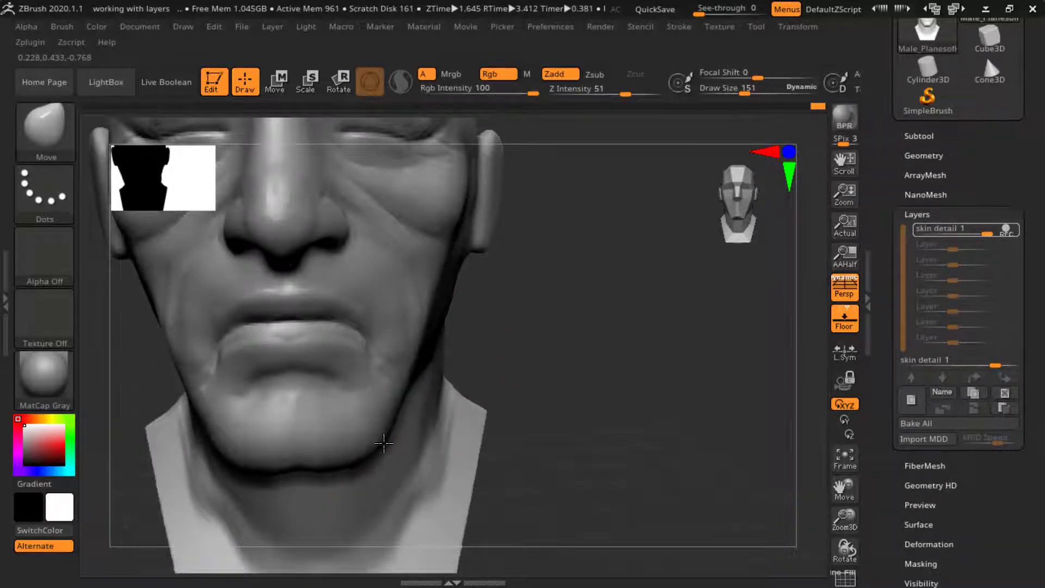
drag(533, 327, 468, 341)
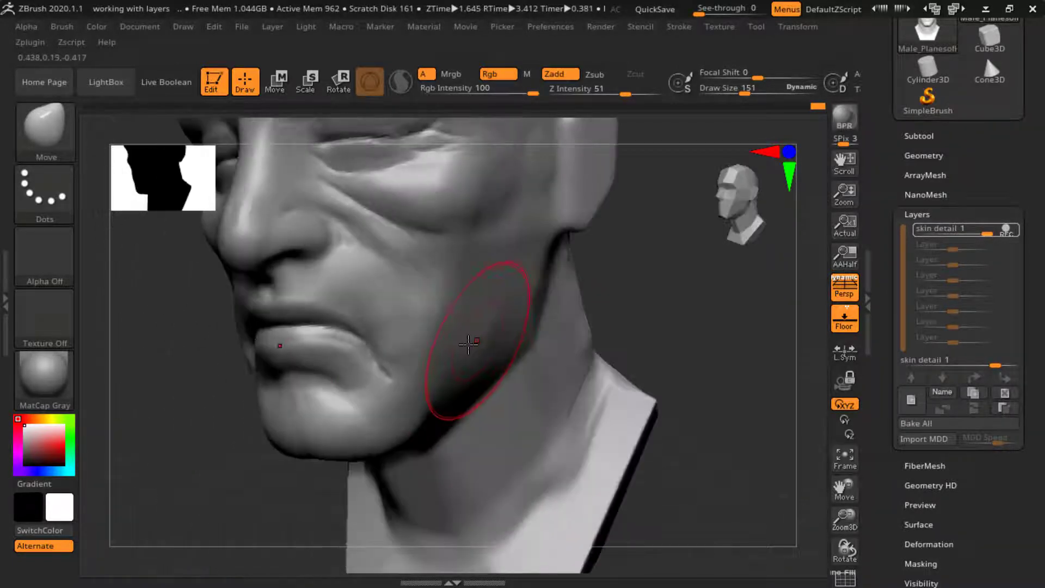
mouse_move(625, 299)
mouse_down()
mouse_move(648, 269)
mouse_move(660, 305)
mouse_move(643, 262)
mouse_move(650, 309)
mouse_move(621, 270)
mouse_move(584, 305)
mouse_move(490, 320)
mouse_up()
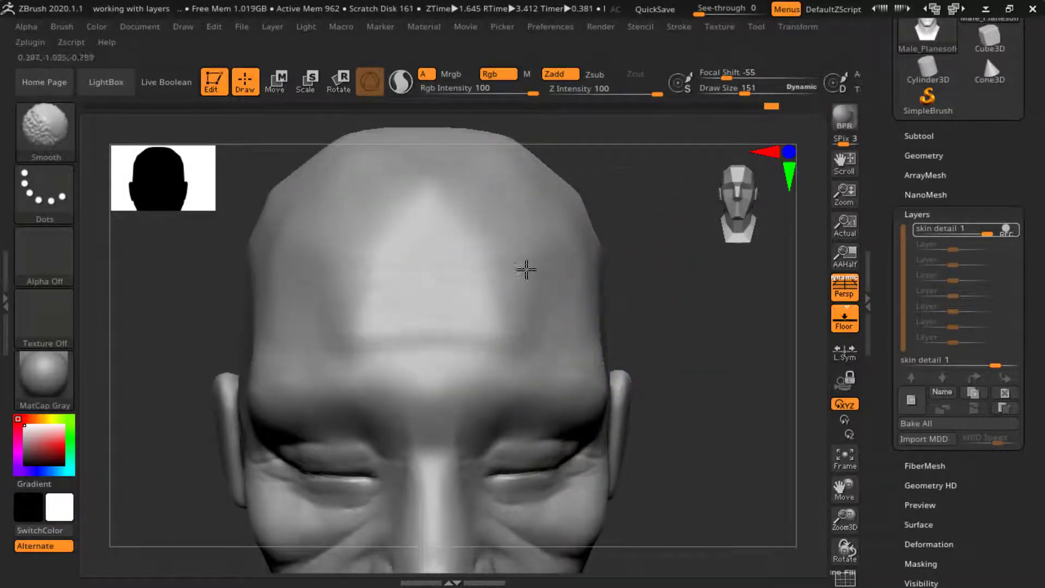
- Set the draw size to 62, add volume across the forehead with the ClayBuildup brush and smooth the strokes
mouse_move(677, 296)
mouse_down()
mouse_move(630, 289)
mouse_move(622, 240)
mouse_move(641, 233)
mouse_move(599, 248)
mouse_up()
key(s)
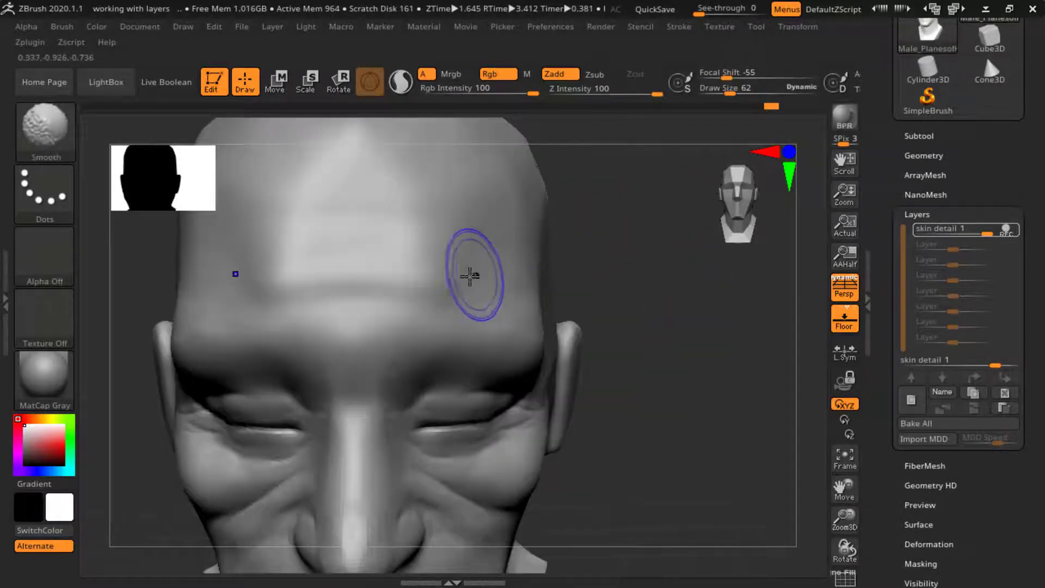
click(44, 130)
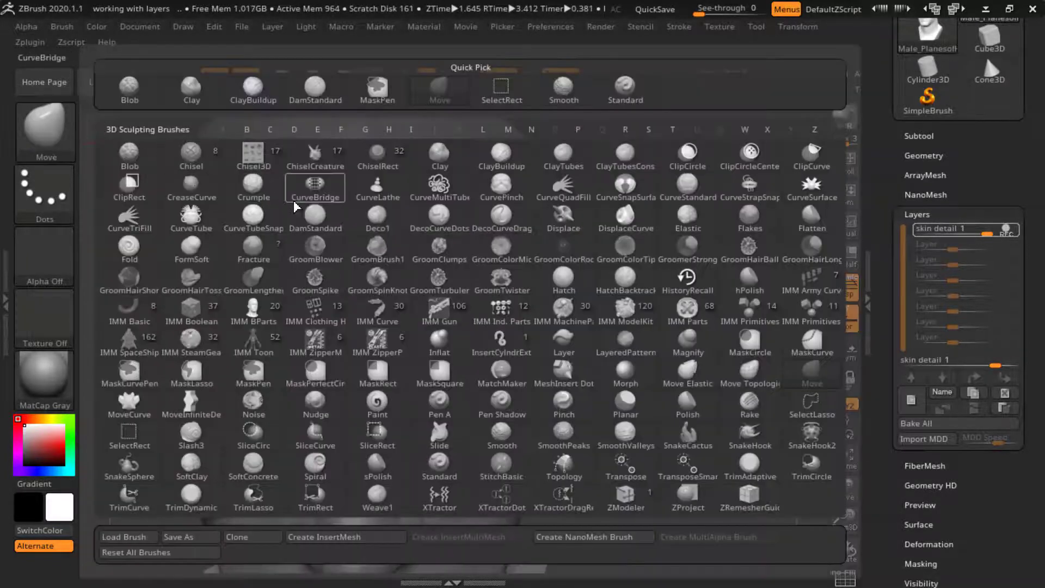
click(506, 154)
drag(435, 277, 381, 289)
mouse_move(445, 277)
mouse_down()
mouse_move(389, 270)
mouse_move(441, 244)
mouse_move(394, 246)
mouse_move(422, 268)
mouse_up()
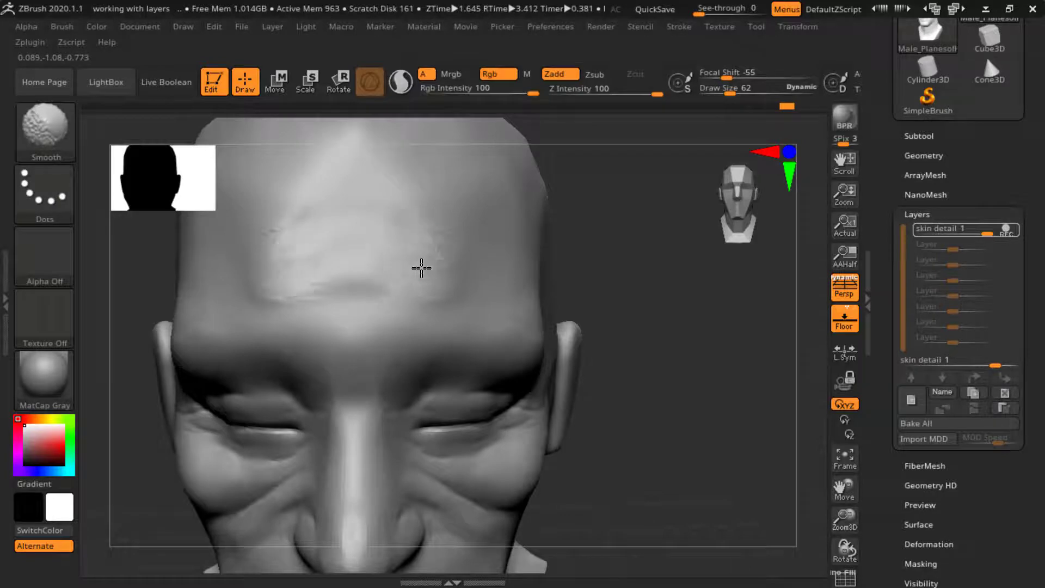
- Build up both eyebrow ridges symmetrically with ClayBuildup strokes from the inner brow outward
mouse_move(615, 238)
mouse_down()
mouse_move(646, 226)
mouse_move(626, 242)
mouse_up()
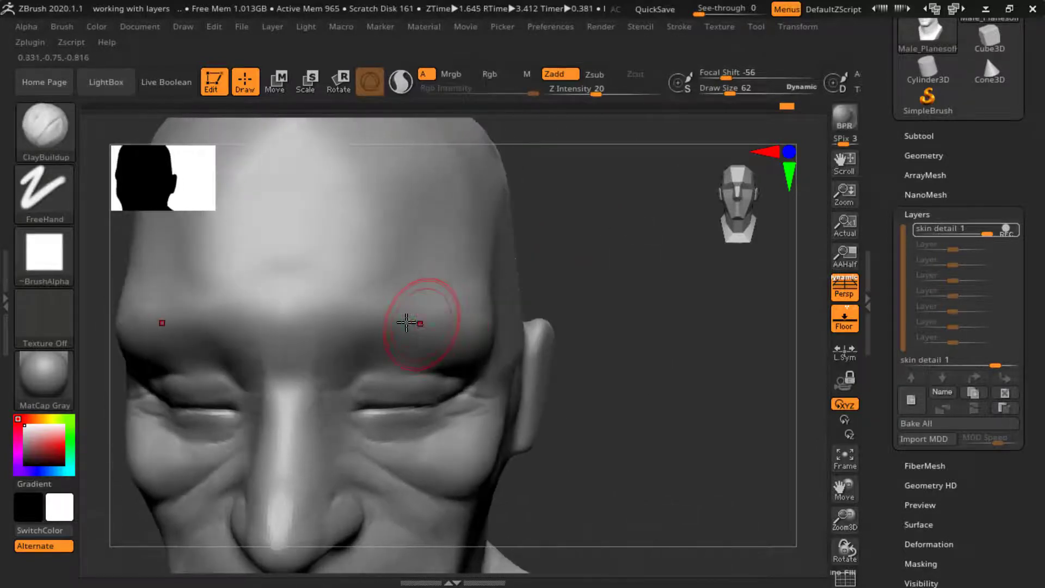
mouse_move(350, 340)
mouse_down()
mouse_move(378, 322)
mouse_move(390, 343)
mouse_move(426, 327)
mouse_move(357, 336)
mouse_move(352, 325)
mouse_move(474, 316)
mouse_up()
mouse_move(604, 278)
mouse_down()
mouse_move(653, 240)
mouse_move(619, 246)
mouse_up()
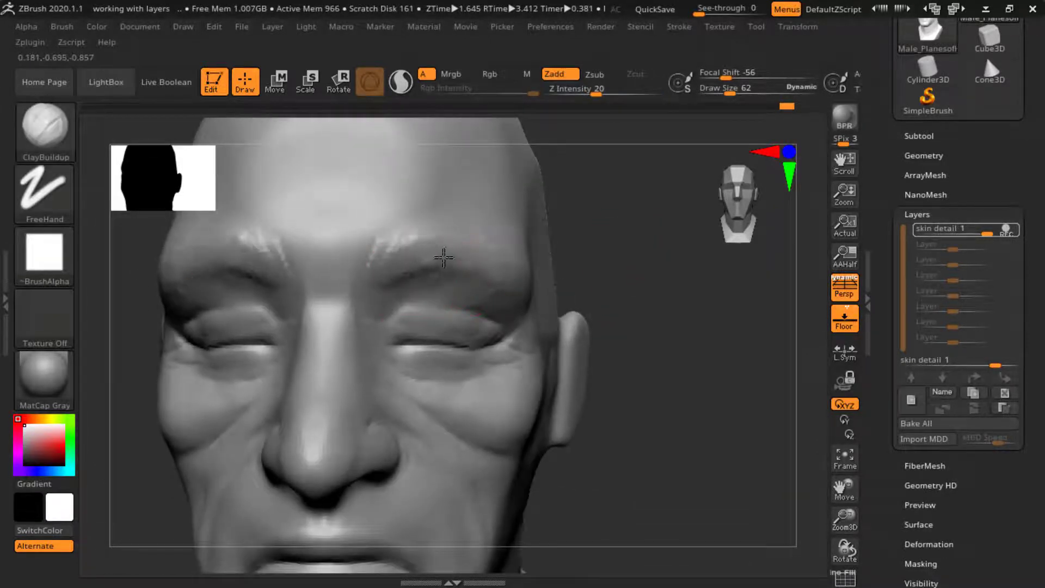
drag(526, 280, 538, 283)
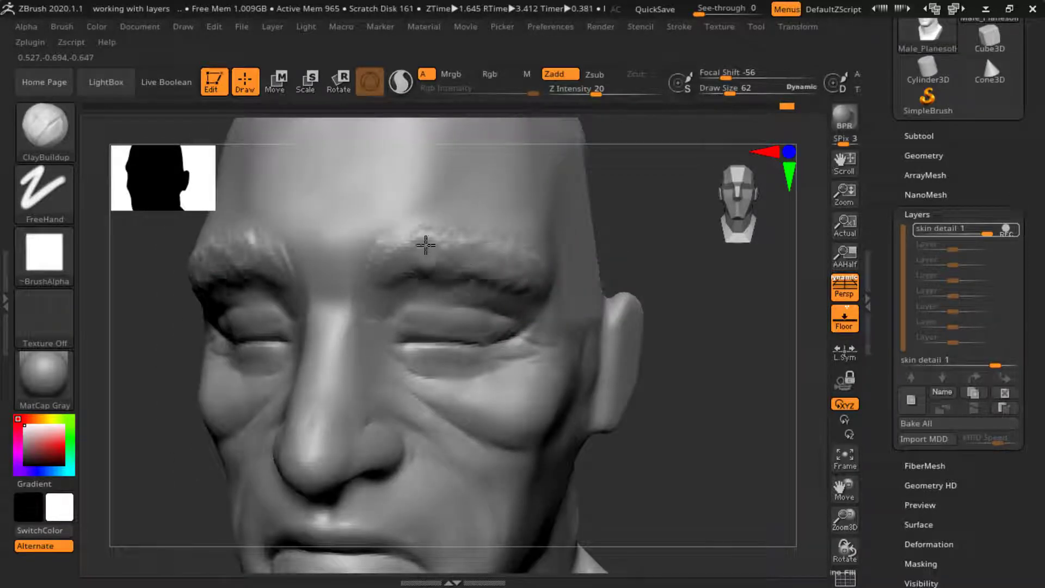
drag(426, 245, 415, 263)
- Smooth the rough clay strokes along the eyebrow ridges
shift+drag(479, 250, 435, 237)
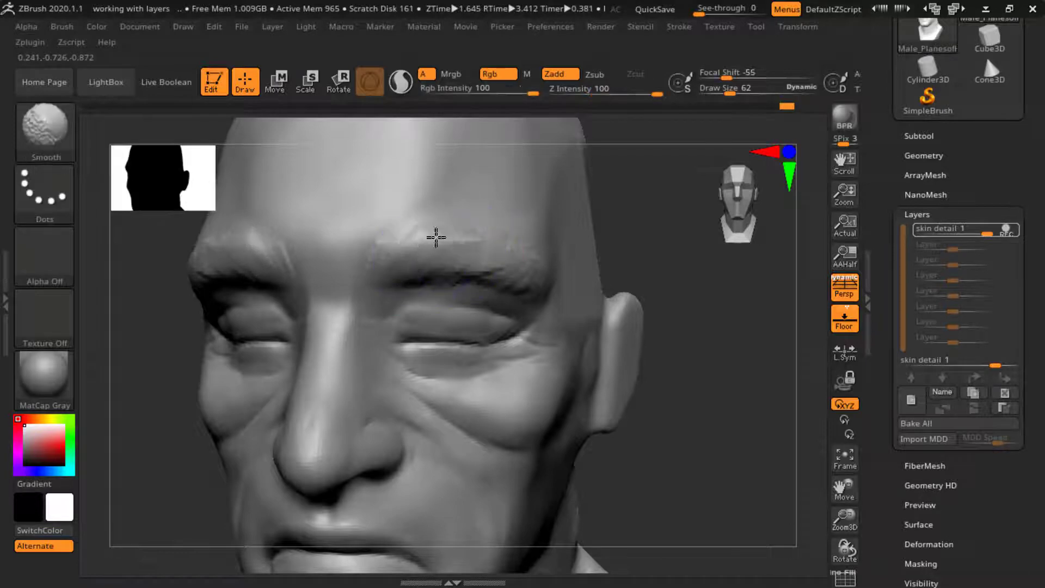
shift+drag(542, 269, 547, 267)
mouse_move(607, 249)
mouse_down()
mouse_move(632, 233)
mouse_move(616, 237)
mouse_up()
mouse_move(472, 272)
shift+mouse_down()
mouse_move(415, 280)
mouse_move(409, 262)
shift+mouse_up()
mouse_move(500, 273)
shift+mouse_down()
mouse_move(471, 259)
mouse_move(404, 255)
shift+mouse_up()
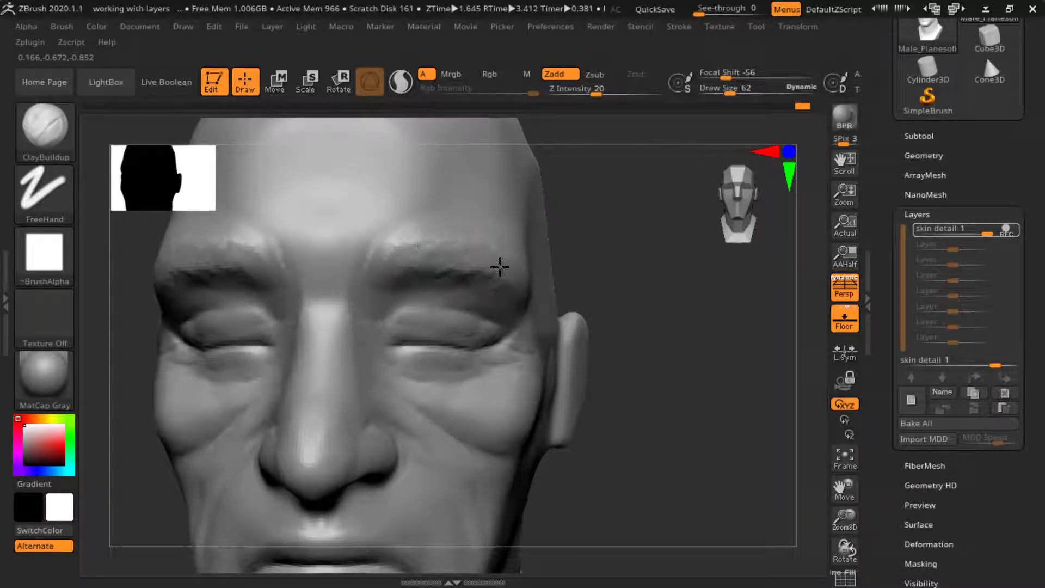
- Refine and smooth the outer end of the brow above the eye to blend it into the temple
mouse_move(591, 262)
mouse_down()
mouse_move(529, 273)
mouse_move(428, 263)
mouse_up()
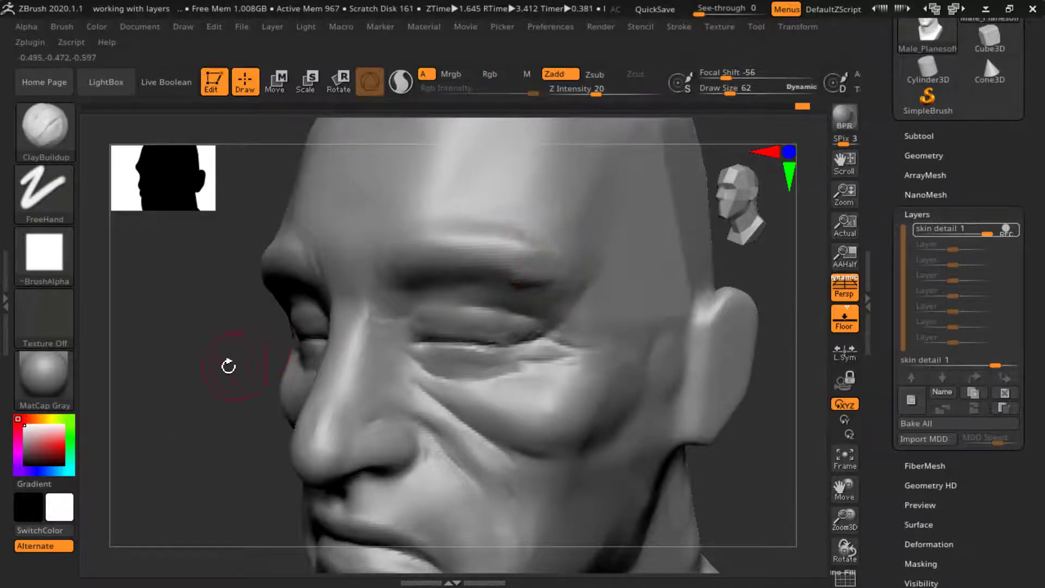
mouse_move(228, 366)
mouse_down()
mouse_move(373, 296)
mouse_move(630, 249)
mouse_move(536, 220)
mouse_up()
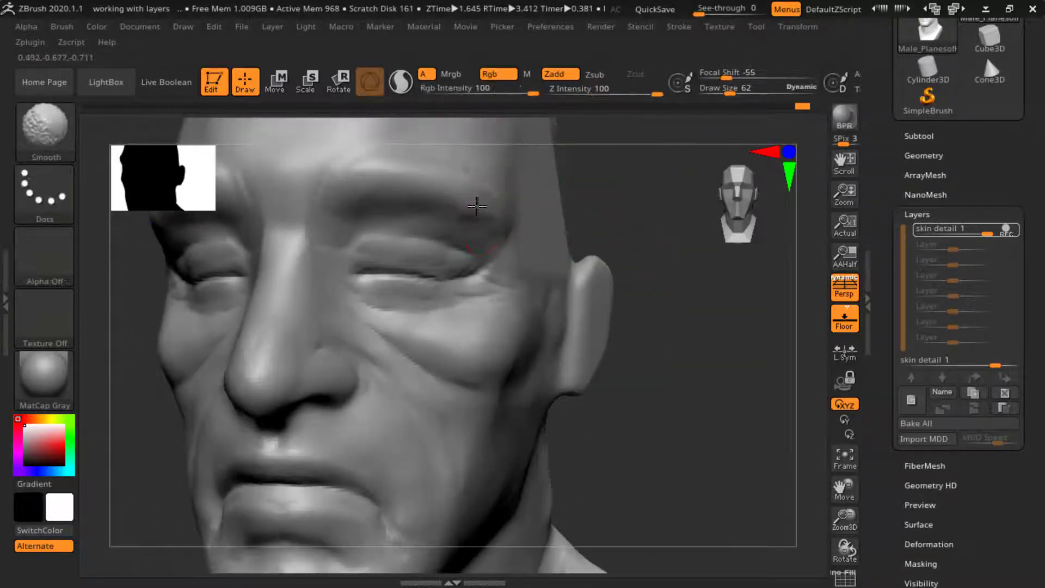
shift+drag(478, 201, 532, 222)
mouse_move(626, 201)
mouse_down()
mouse_move(647, 224)
mouse_move(624, 203)
mouse_move(624, 270)
mouse_up()
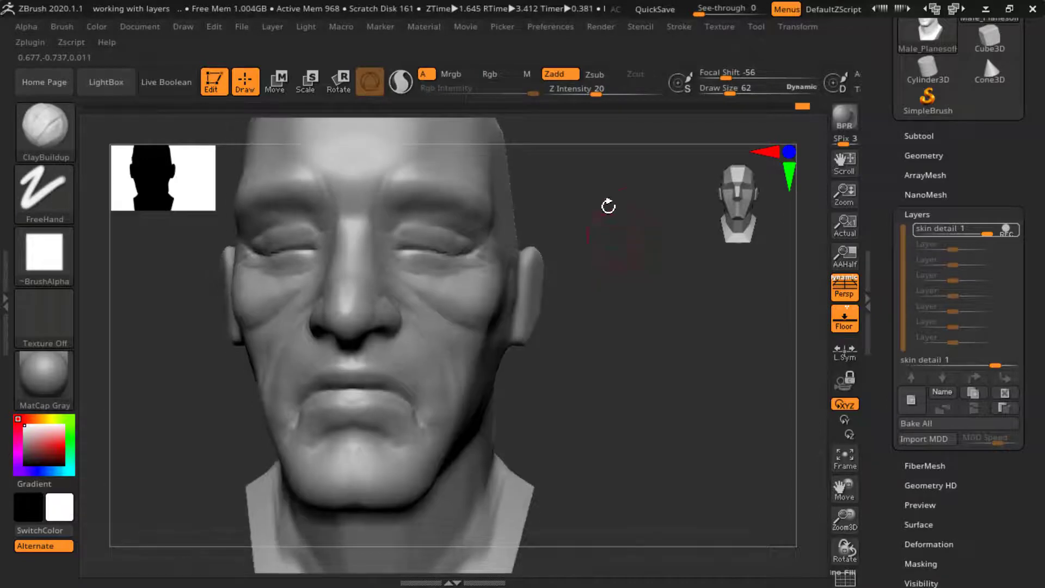
drag(636, 222, 543, 167)
mouse_move(628, 280)
alt+mouse_down()
mouse_move(632, 329)
mouse_move(539, 321)
alt+mouse_up()
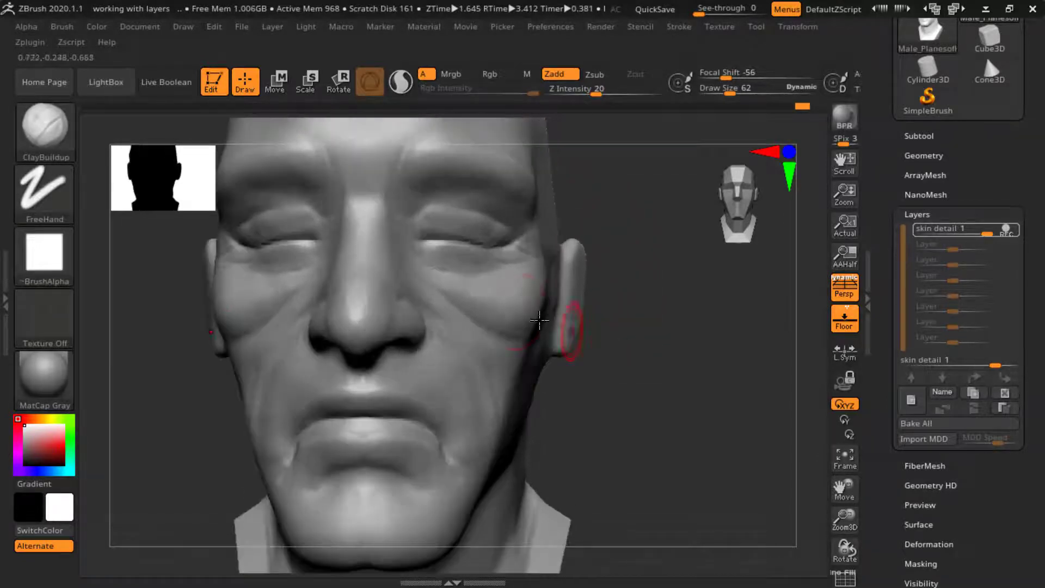
- Switch to the IMM Primitives brush, choose Insert Sphere and try to insert a sphere on the cheek beside the mouth
click(61, 137)
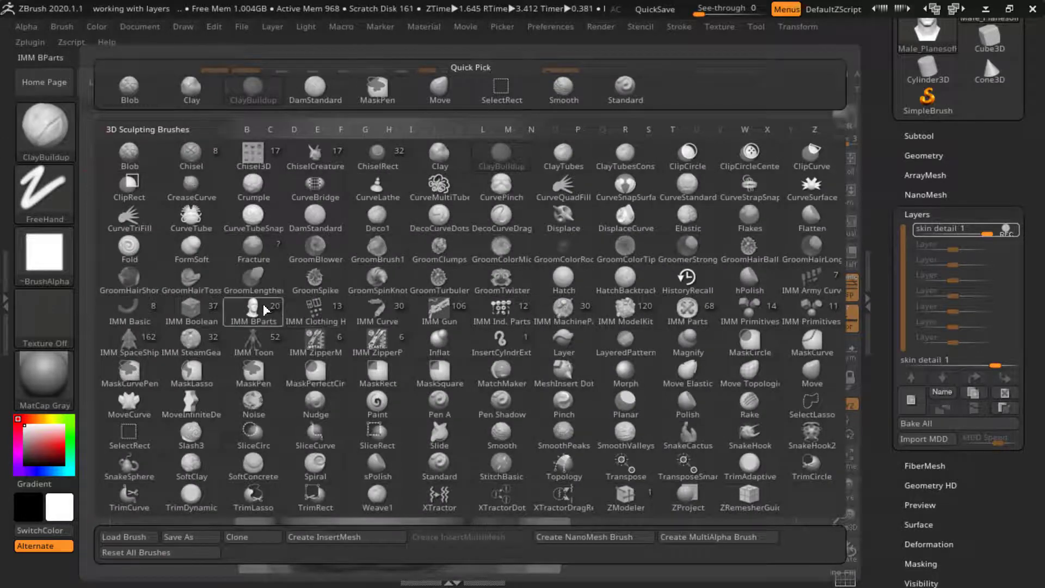
mouse_move(261, 313)
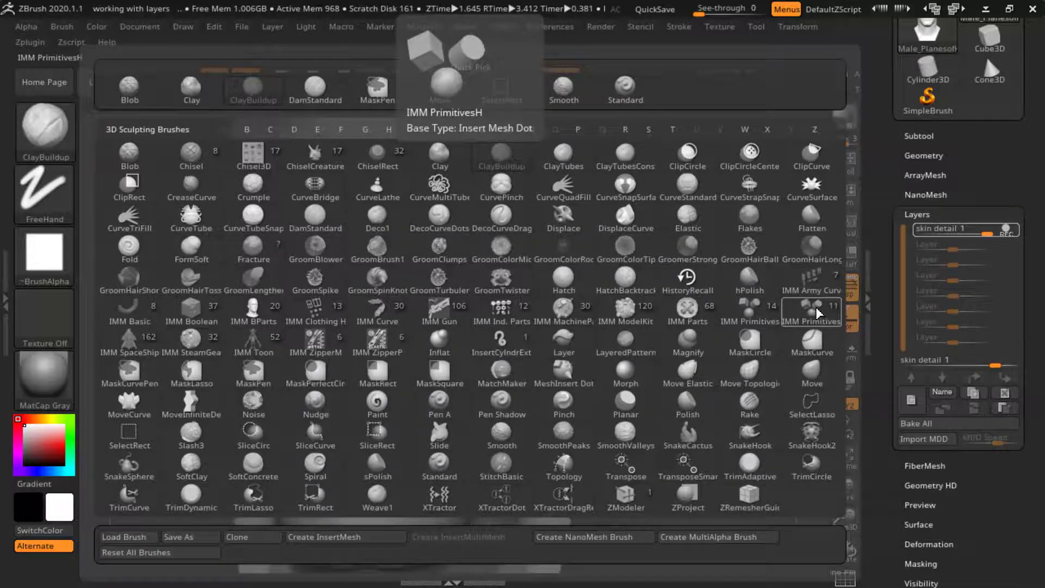
click(749, 309)
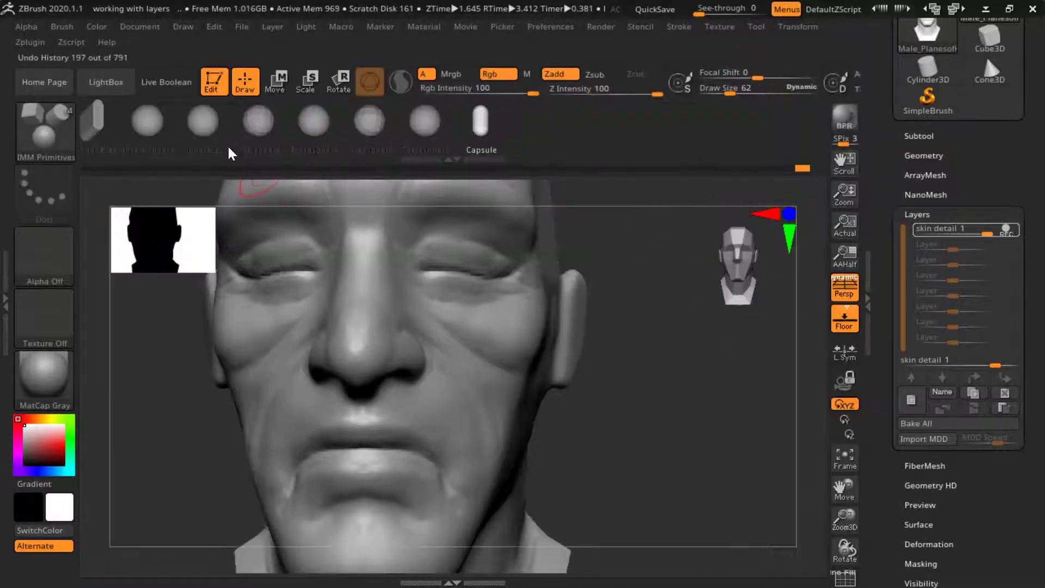
click(165, 122)
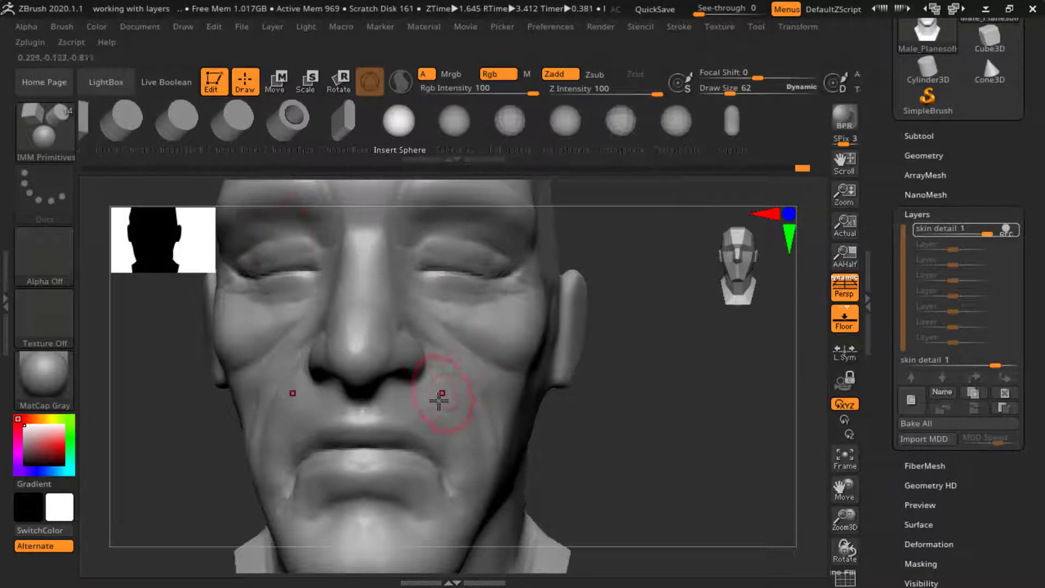
click(462, 419)
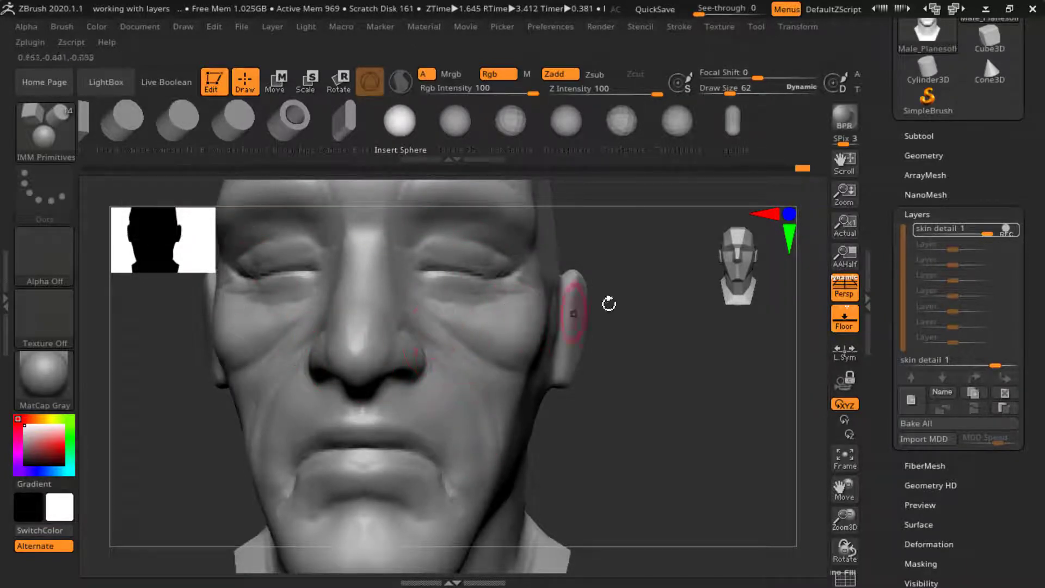
drag(641, 404, 509, 159)
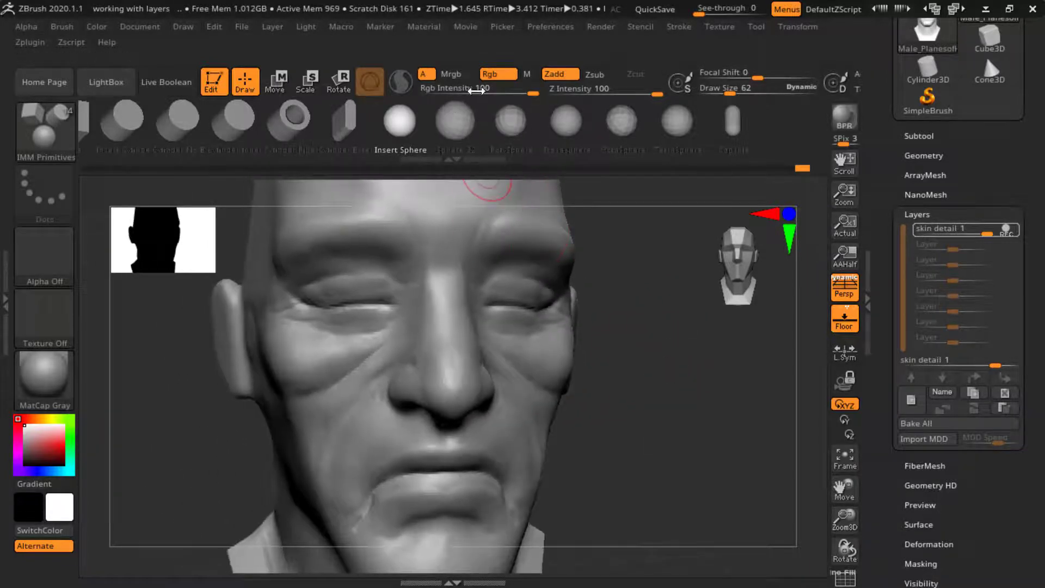
click(117, 85)
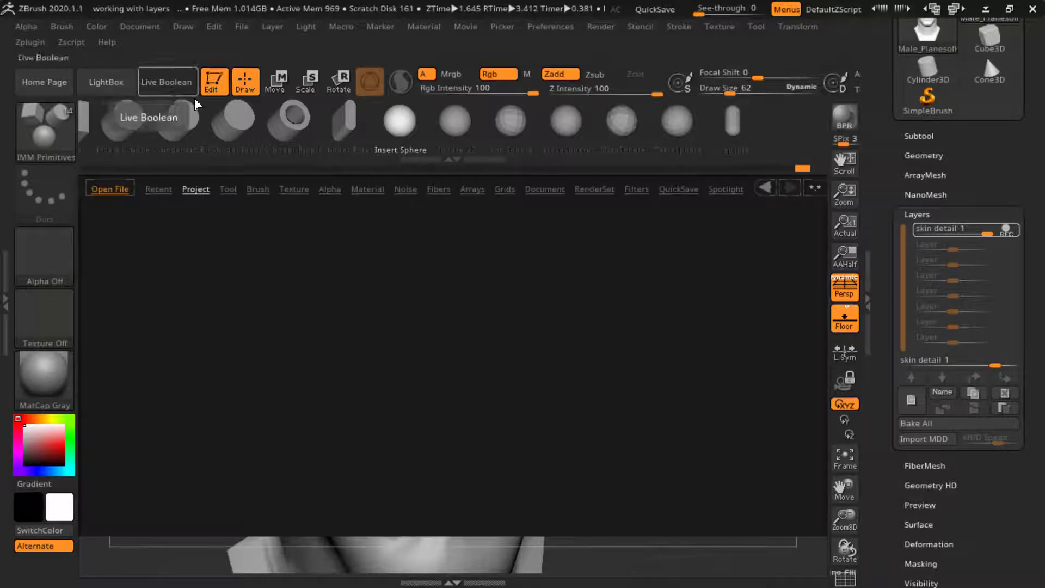
click(121, 81)
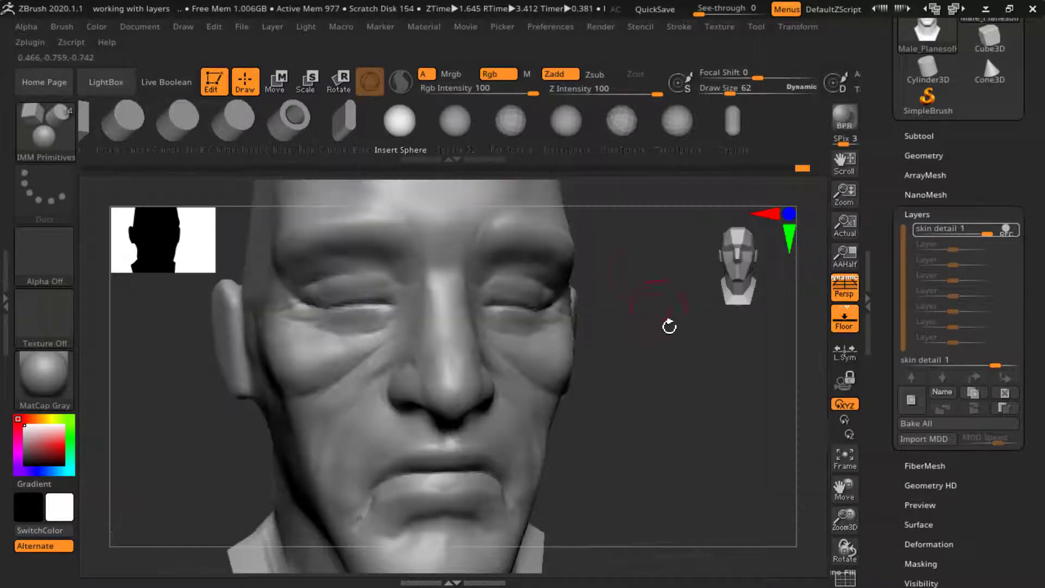
mouse_move(669, 327)
mouse_down()
mouse_move(649, 346)
mouse_move(671, 374)
mouse_move(665, 365)
mouse_up()
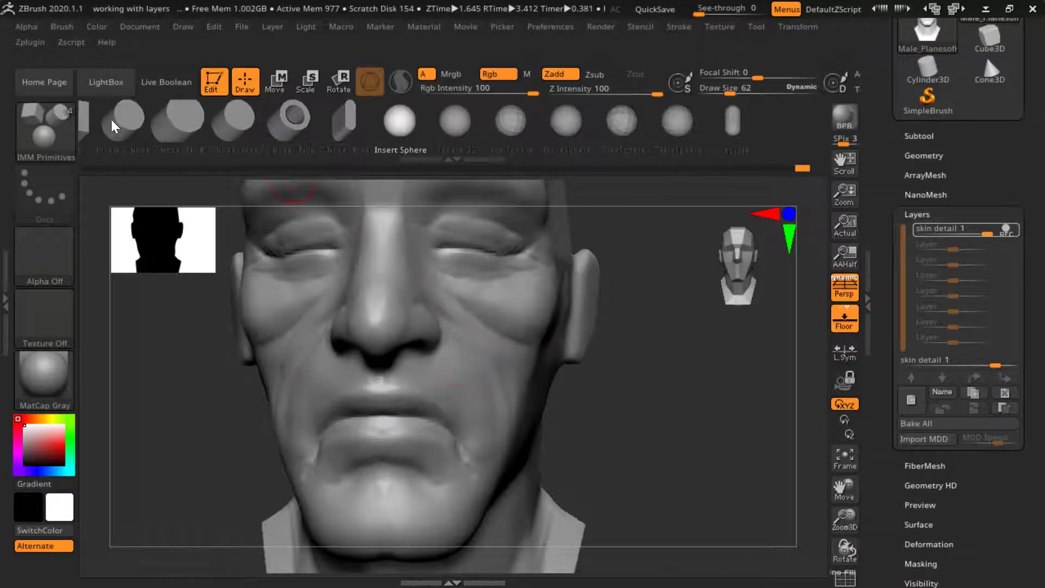
- Switch to the Blob brush and sculpt around the outer eye corner and the cheek below it
click(45, 131)
click(253, 342)
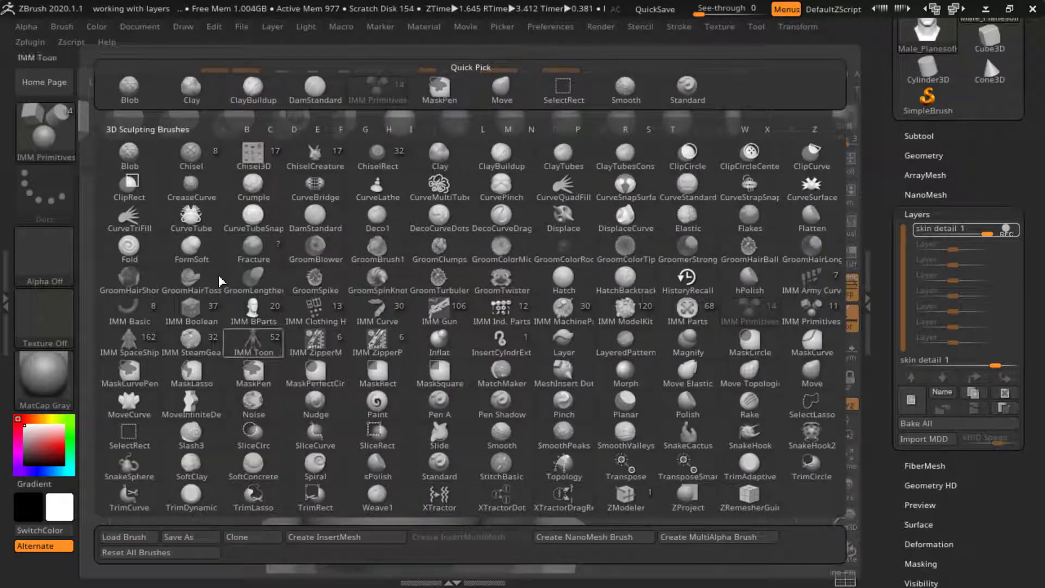
click(144, 93)
drag(679, 294, 543, 261)
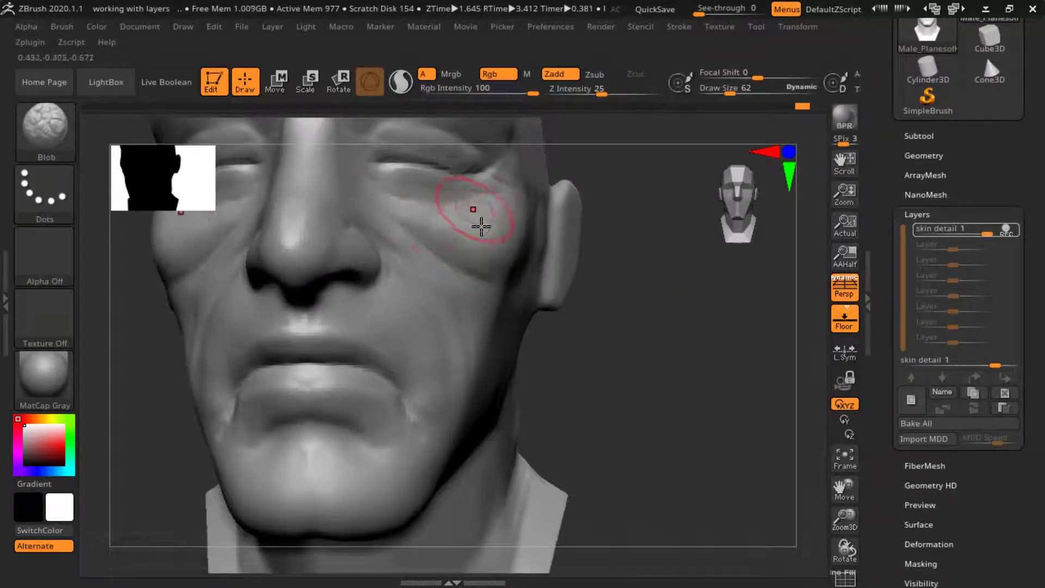
mouse_move(653, 315)
mouse_down()
mouse_move(272, 403)
mouse_move(205, 413)
mouse_move(182, 399)
mouse_move(537, 385)
mouse_up()
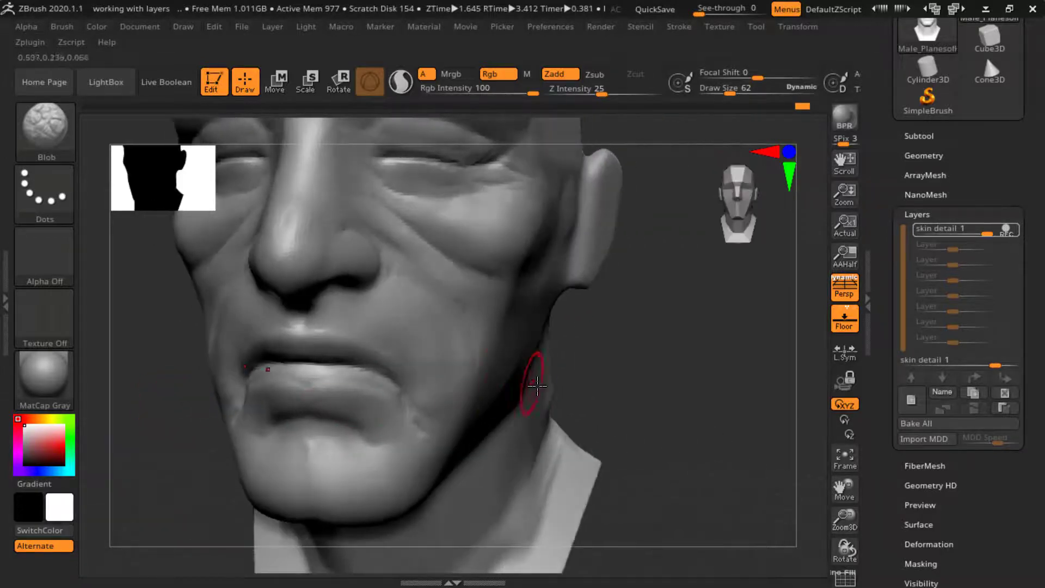
mouse_move(653, 329)
mouse_down()
mouse_move(636, 340)
mouse_move(577, 327)
mouse_move(614, 293)
mouse_move(602, 240)
mouse_move(636, 240)
mouse_move(641, 227)
mouse_move(623, 210)
mouse_move(667, 221)
mouse_move(602, 221)
mouse_move(567, 240)
mouse_up()
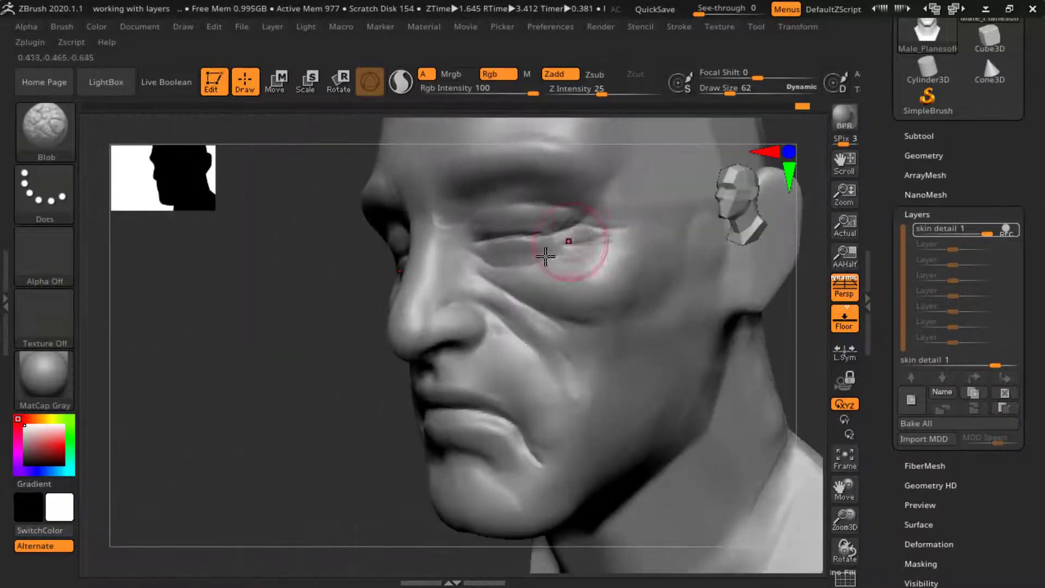
mouse_move(341, 360)
alt+mouse_down()
mouse_move(299, 366)
mouse_move(308, 393)
alt+mouse_up()
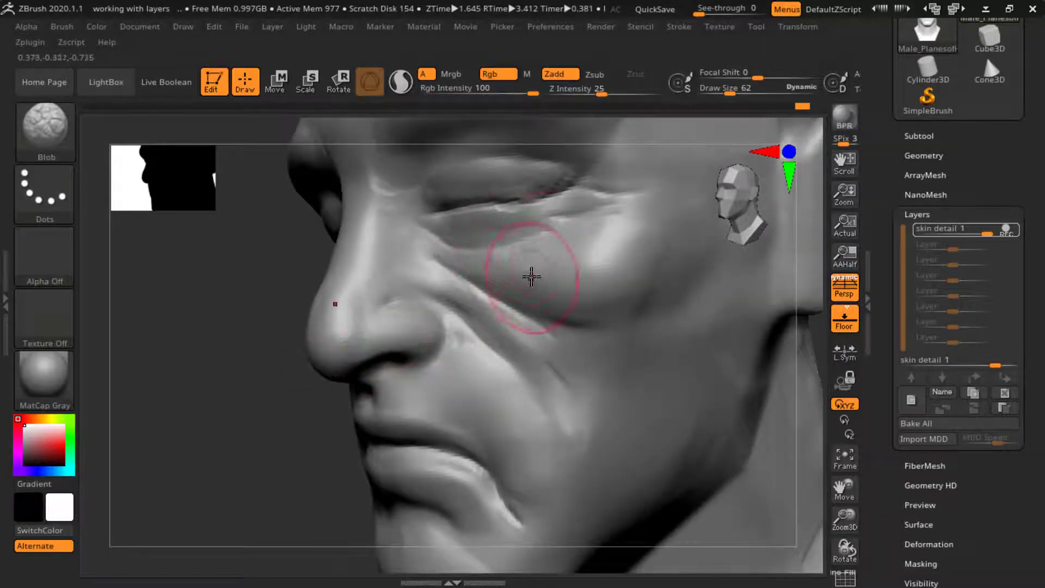
mouse_move(532, 274)
mouse_down()
mouse_move(561, 263)
mouse_move(615, 266)
mouse_move(564, 254)
mouse_up()
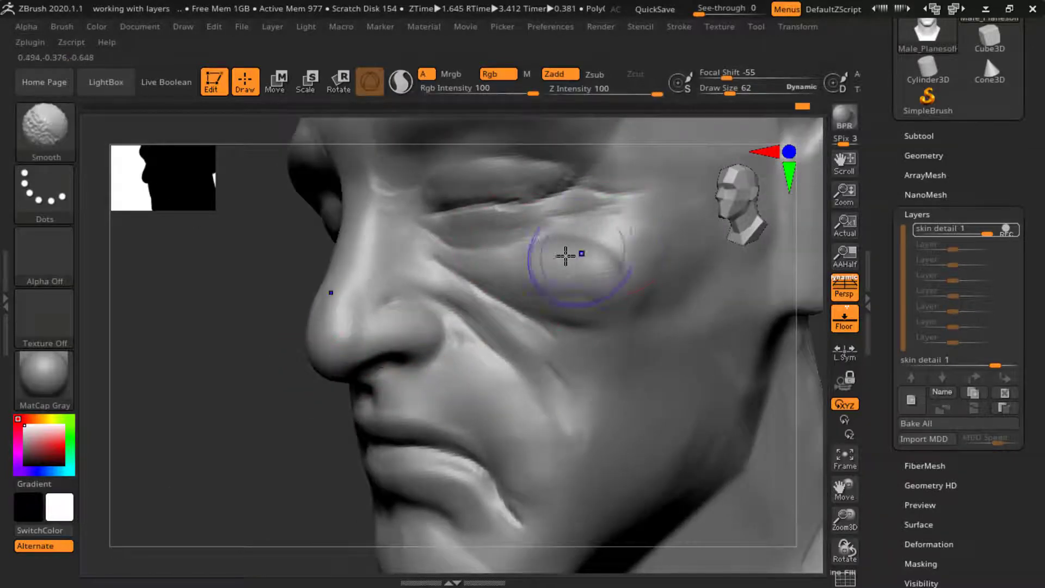
- Try raising and smoothing the cheekbone below the eye, and undo the last stroke
drag(288, 432, 338, 419)
mouse_move(580, 263)
shift+mouse_down()
mouse_move(574, 251)
mouse_move(586, 282)
shift+mouse_up()
drag(693, 304, 658, 355)
key(ctrl)
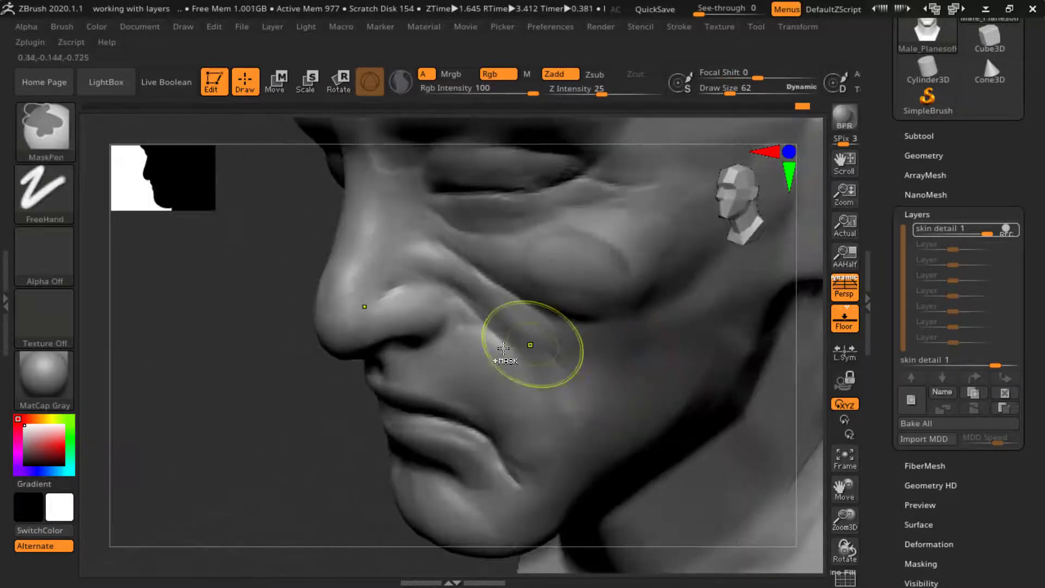
key(ctrl+z)
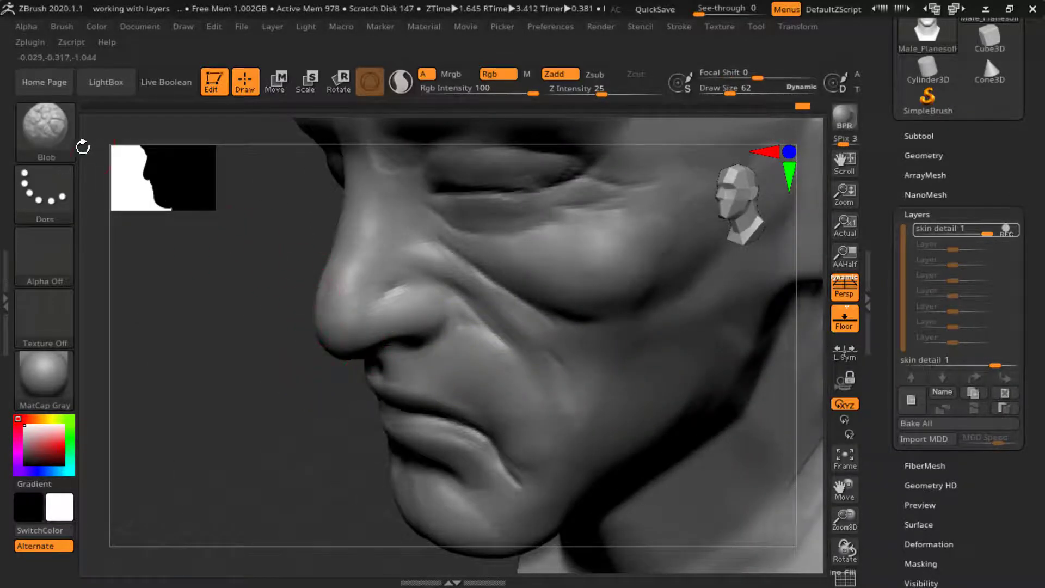
- Switch to ClayBuildup, set the draw size to 39, and build up and smooth the wings of the nose
key(b)
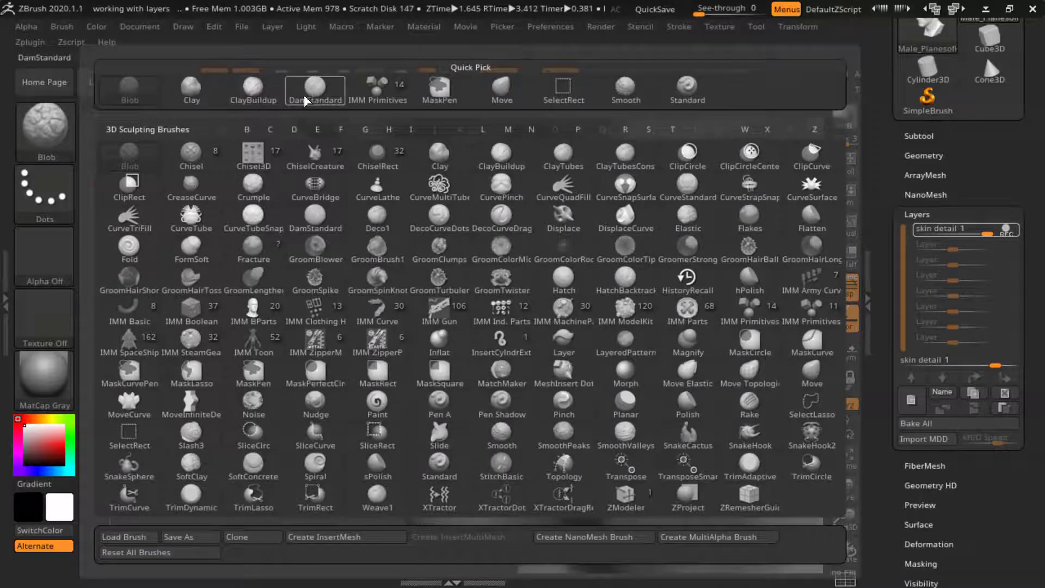
click(273, 98)
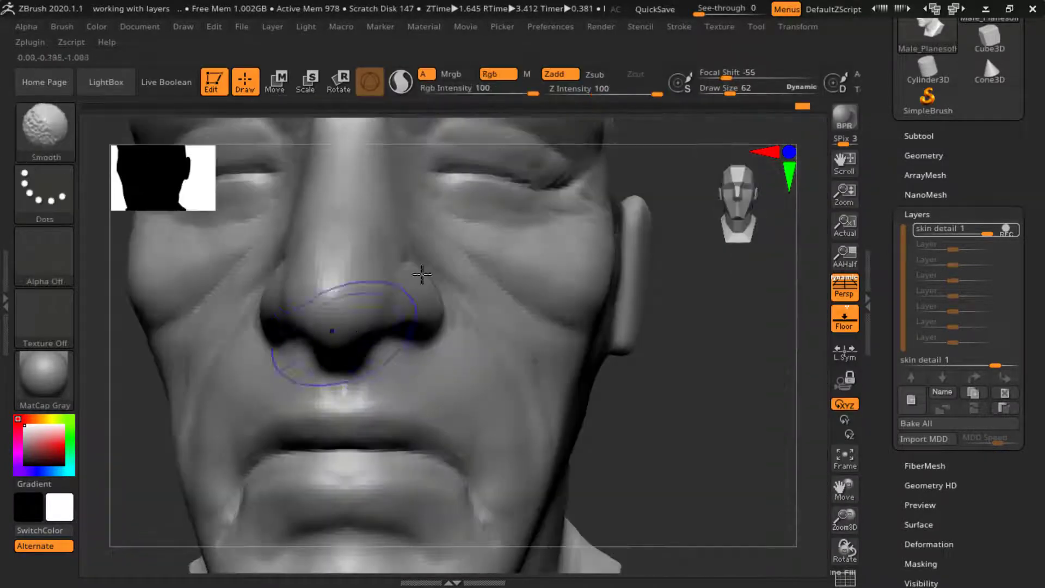
key(space)
mouse_move(446, 257)
mouse_down()
mouse_move(383, 299)
mouse_move(366, 269)
mouse_move(371, 287)
mouse_move(404, 289)
mouse_up()
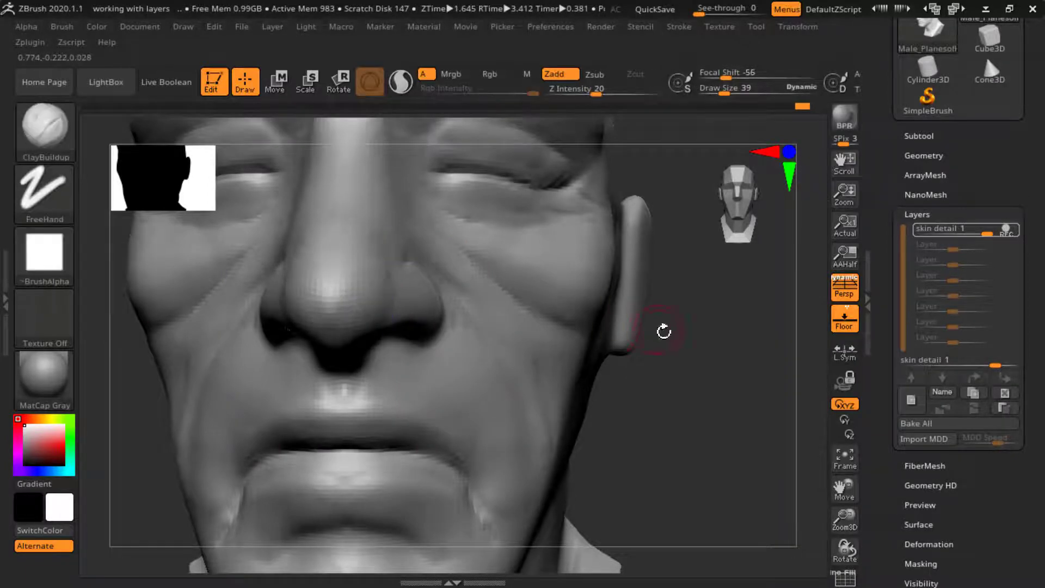
mouse_move(664, 330)
mouse_down()
mouse_move(479, 302)
mouse_move(469, 266)
mouse_move(445, 293)
mouse_up()
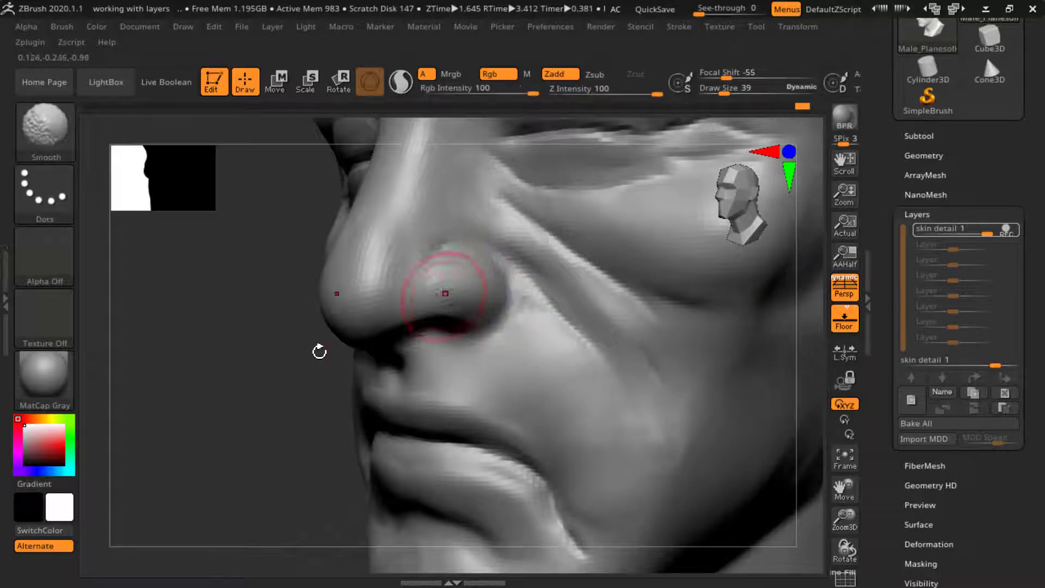
shift+drag(319, 351, 310, 350)
- Set the draw size to 62 and mask a round spot on each side of the upper lip
alt+drag(726, 276, 632, 263)
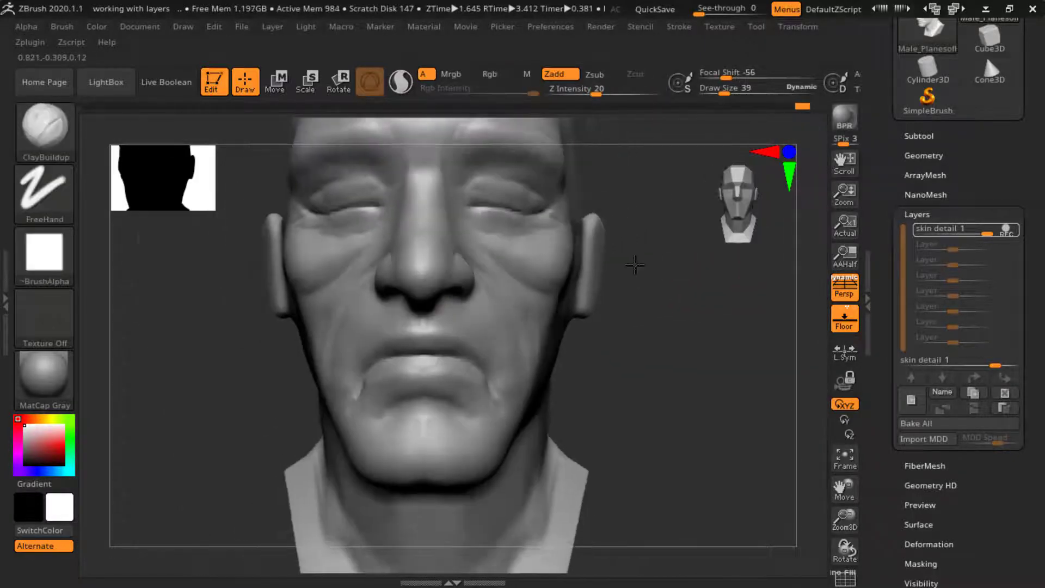
mouse_move(684, 319)
mouse_down()
mouse_move(541, 205)
mouse_move(691, 354)
mouse_move(676, 338)
mouse_move(557, 330)
mouse_move(531, 342)
mouse_move(576, 342)
mouse_up()
key(space)
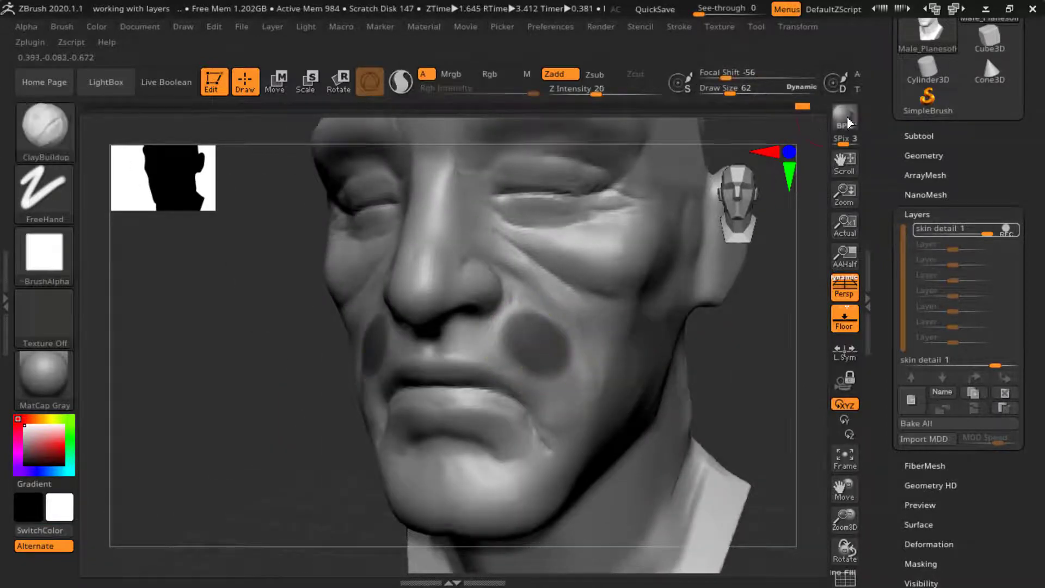
- Examine the ZRemesher and DynaMesh geometry settings and show the Subtool list
click(925, 154)
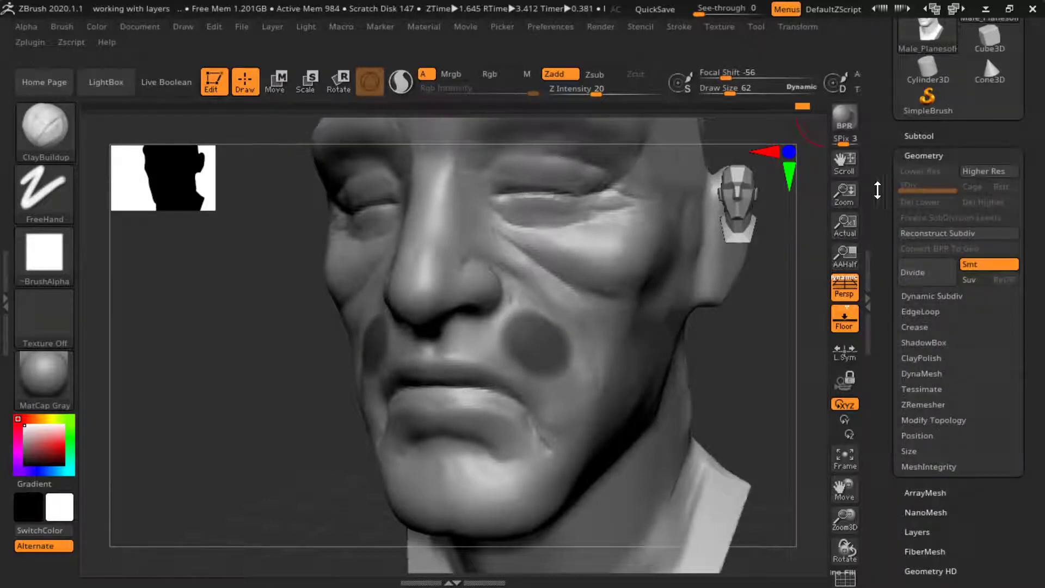
click(937, 402)
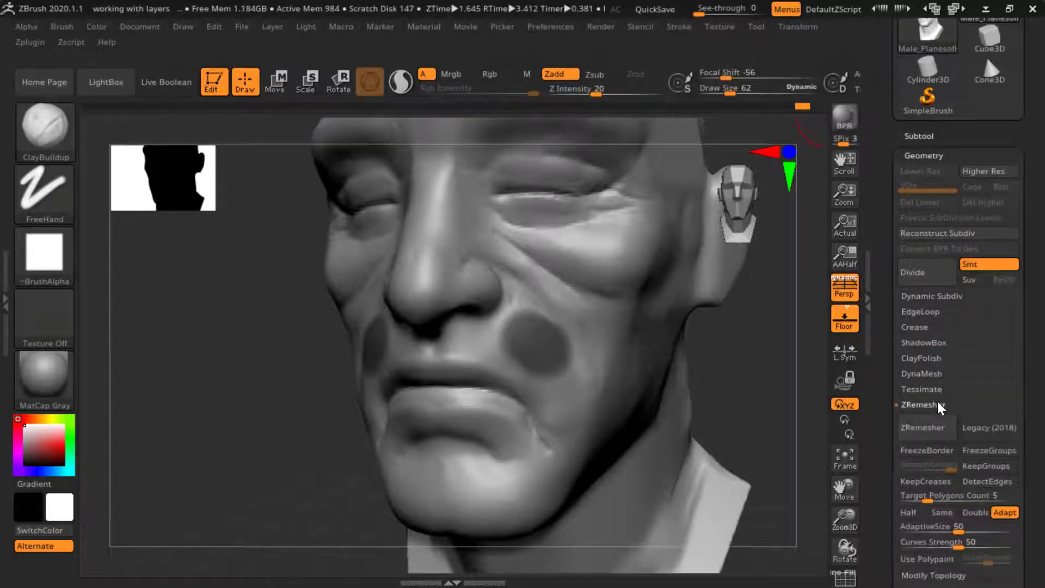
click(936, 402)
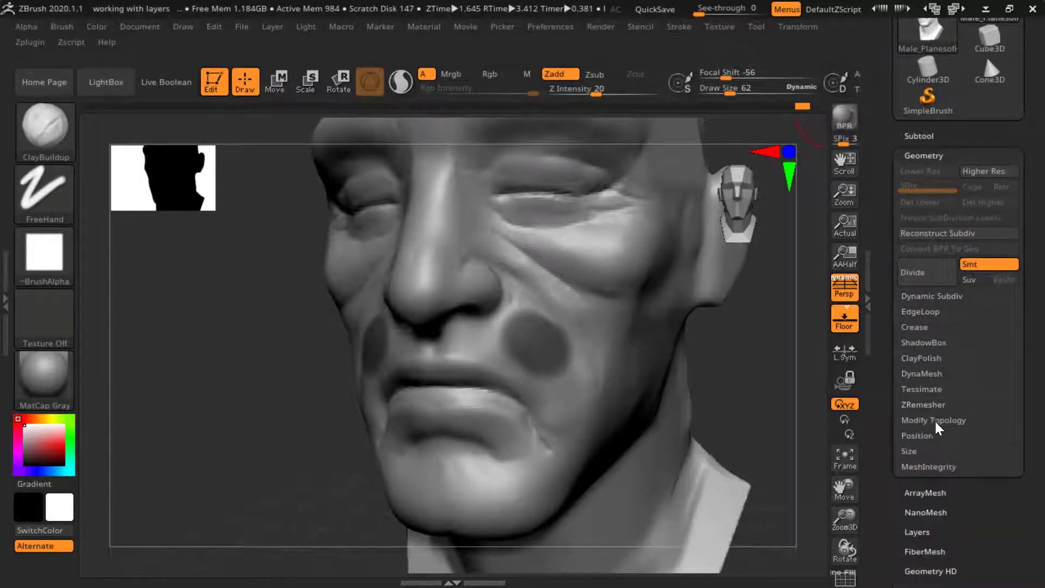
click(936, 372)
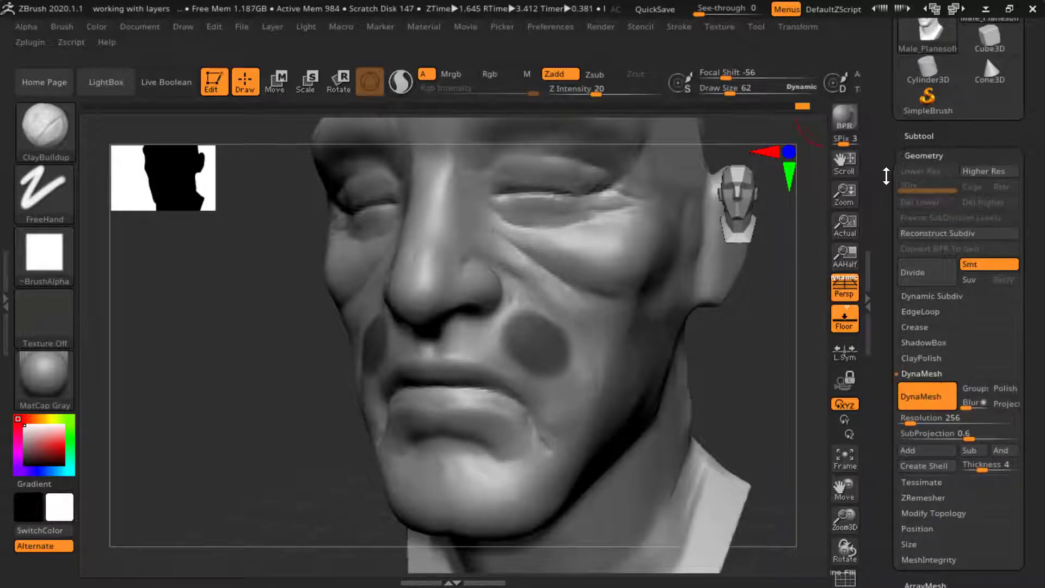
click(920, 136)
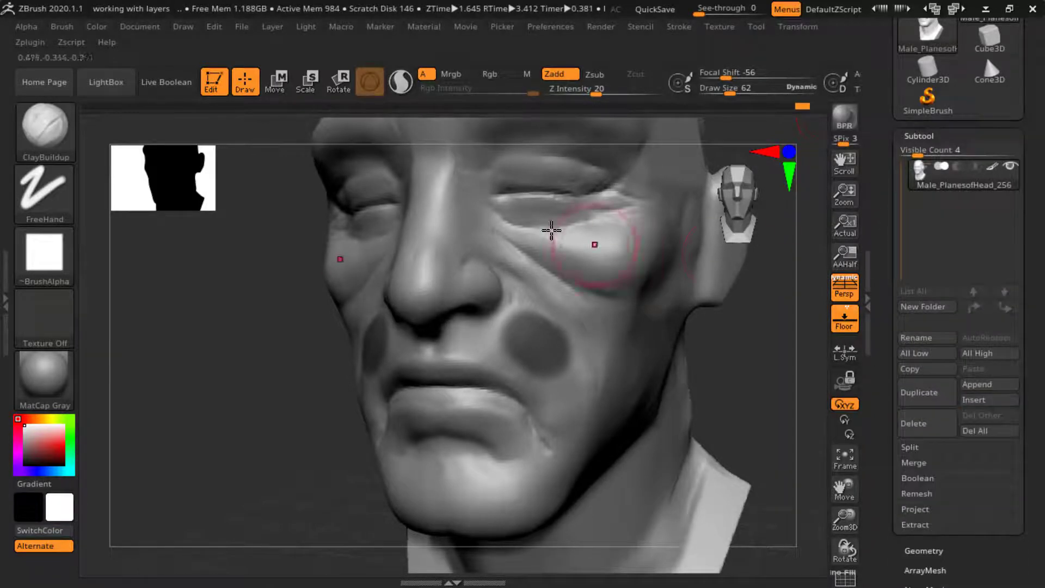
- Extend the mask symmetrically from beside the nose down past the mouth corners in a moustache shape
drag(298, 415, 342, 413)
alt+drag(692, 373, 610, 311)
ctrl+drag(468, 297, 450, 261)
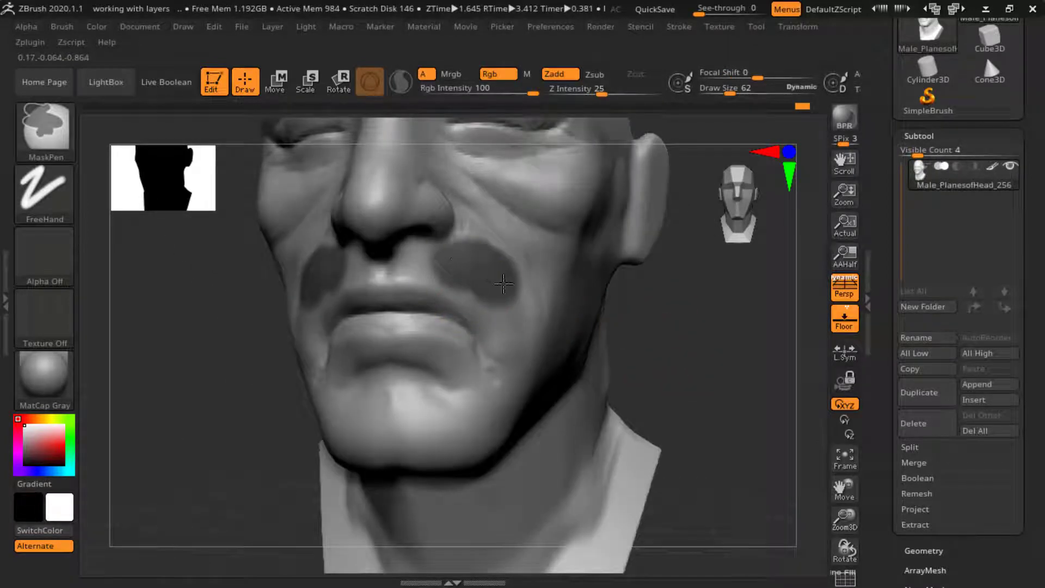
mouse_move(503, 283)
ctrl+mouse_down()
mouse_move(517, 351)
mouse_move(501, 310)
ctrl+mouse_up()
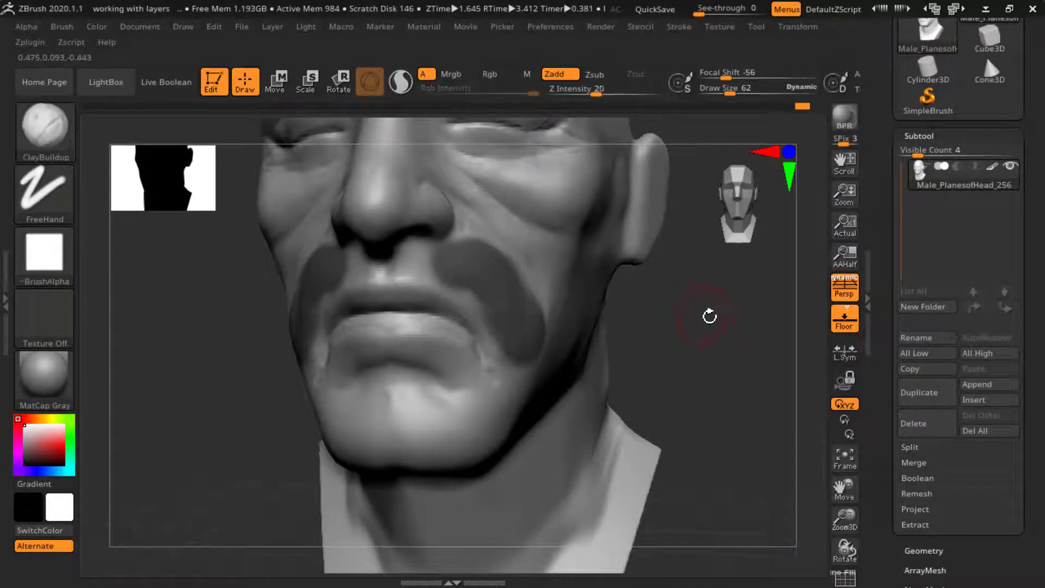
- Mask the chin on both sides and carry the mask along the jaw up to the moustache area
mouse_move(710, 315)
mouse_down()
mouse_move(651, 303)
mouse_move(681, 305)
mouse_move(661, 336)
mouse_up()
mouse_move(463, 409)
ctrl+mouse_down()
mouse_move(419, 425)
mouse_move(446, 406)
ctrl+mouse_up()
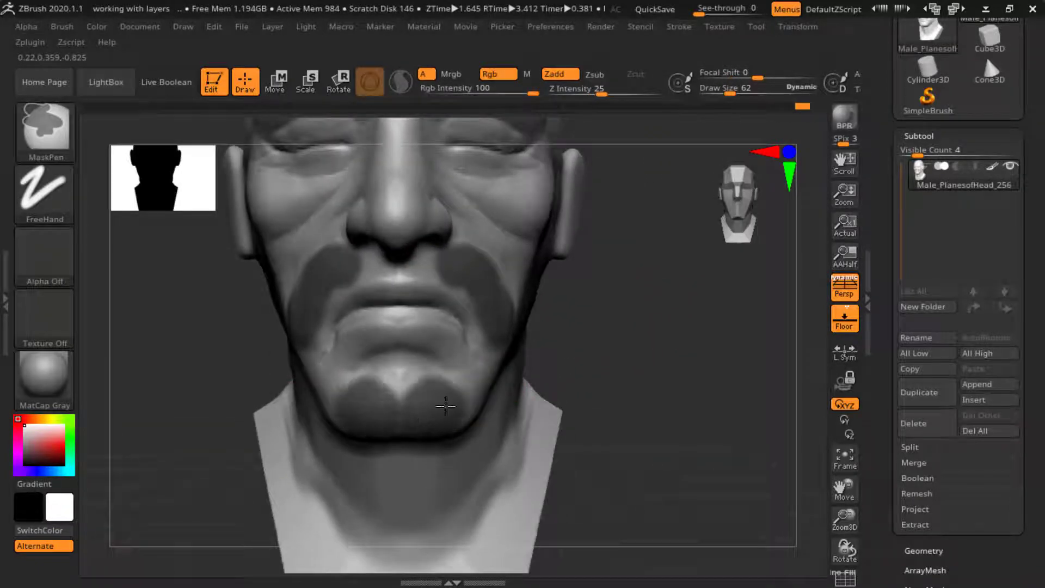
drag(630, 343, 517, 373)
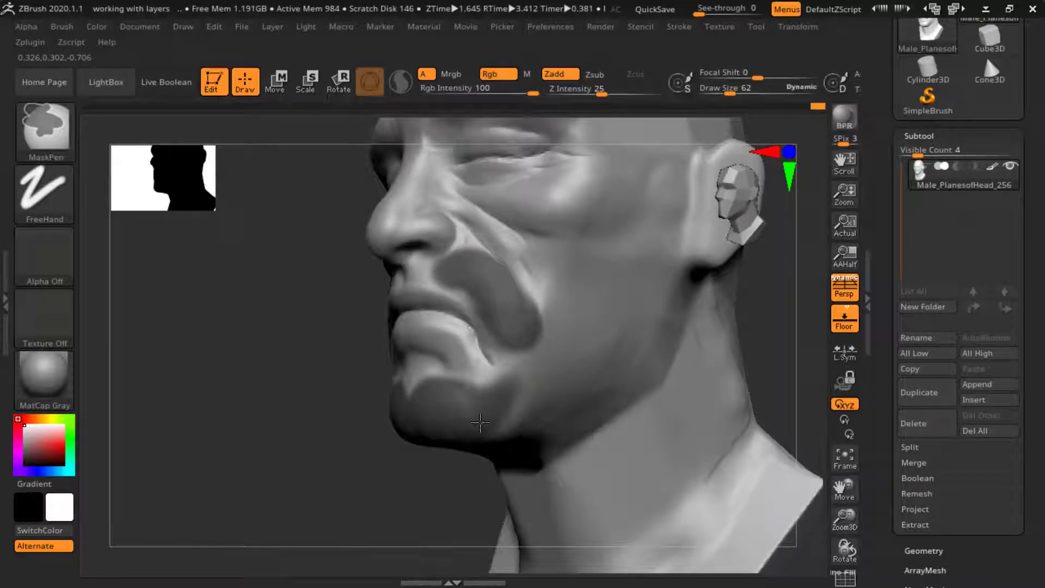
mouse_move(480, 422)
ctrl+mouse_down()
mouse_move(513, 404)
mouse_move(535, 359)
ctrl+mouse_up()
- Fill in the goatee mask above the upper lip and close the gap at the centre of the chin
mouse_move(371, 487)
mouse_down()
mouse_move(441, 462)
mouse_move(456, 429)
mouse_up()
mouse_move(532, 387)
mouse_down()
mouse_move(646, 385)
mouse_move(583, 387)
mouse_up()
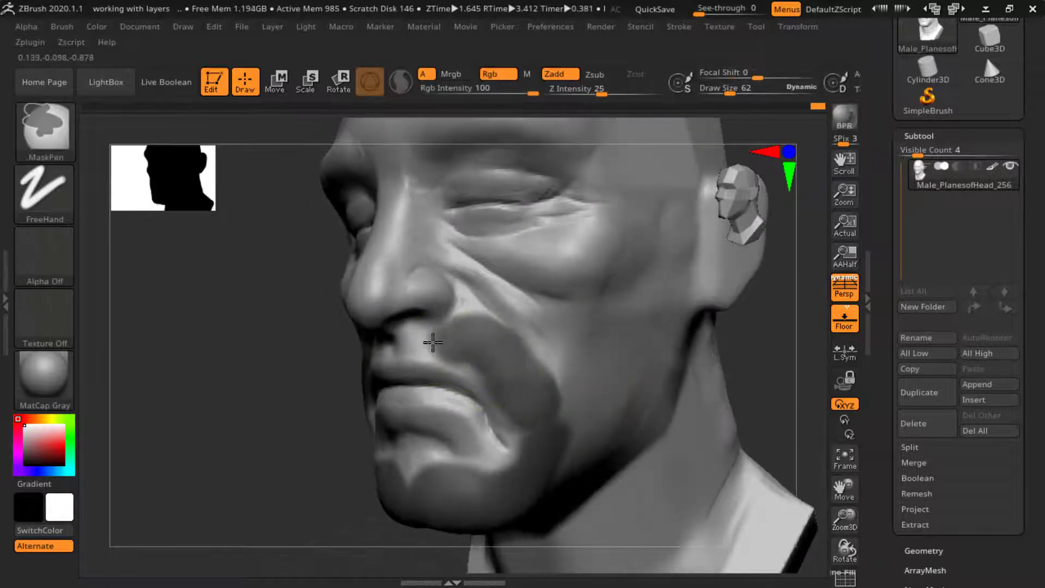
drag(303, 447, 499, 431)
drag(611, 397, 512, 419)
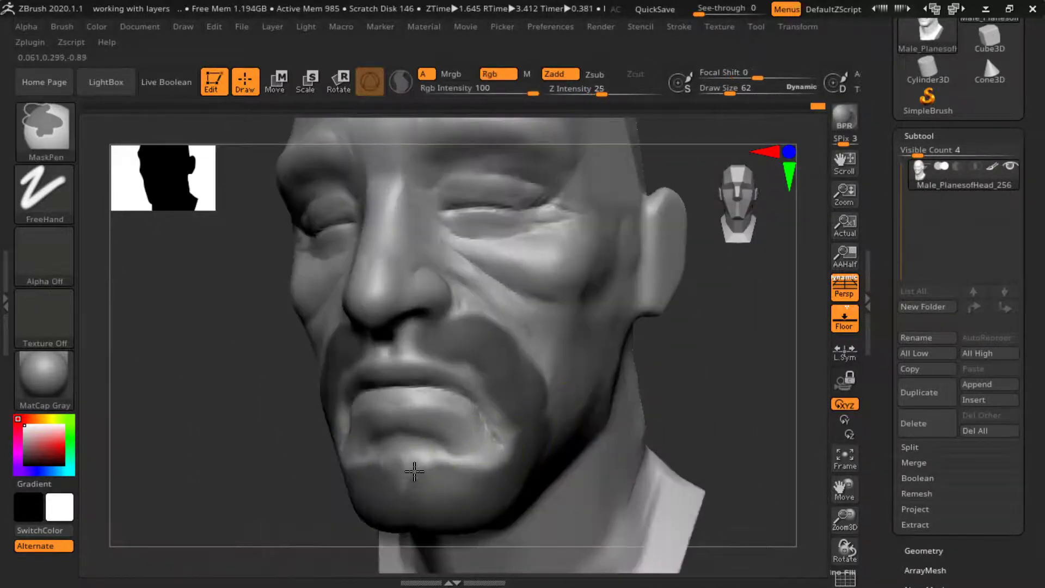
ctrl+drag(451, 479, 506, 466)
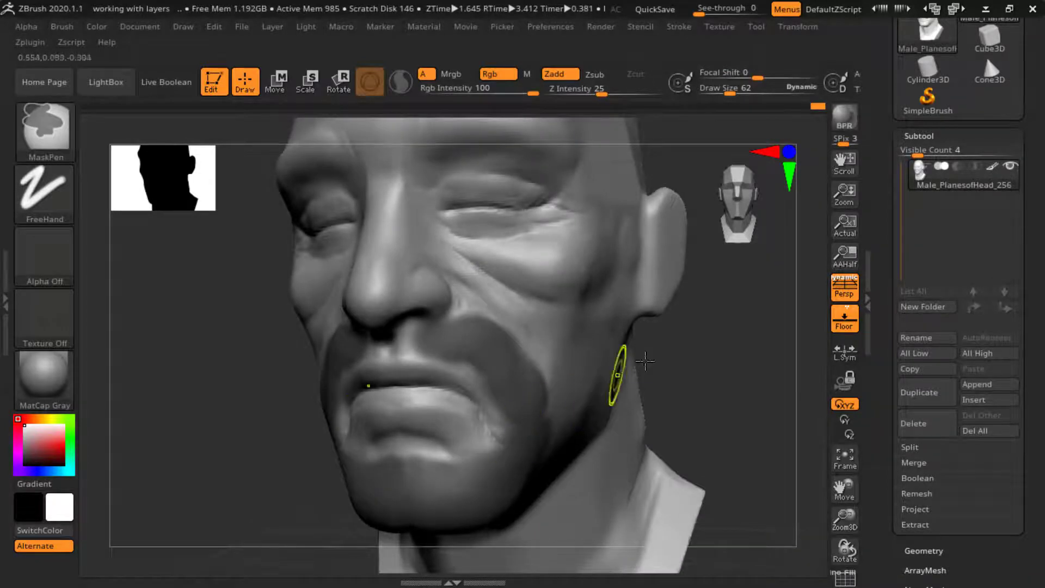
- Extend the goatee mask back along the jawline toward the ear and fill it in under the chin
drag(693, 345, 588, 332)
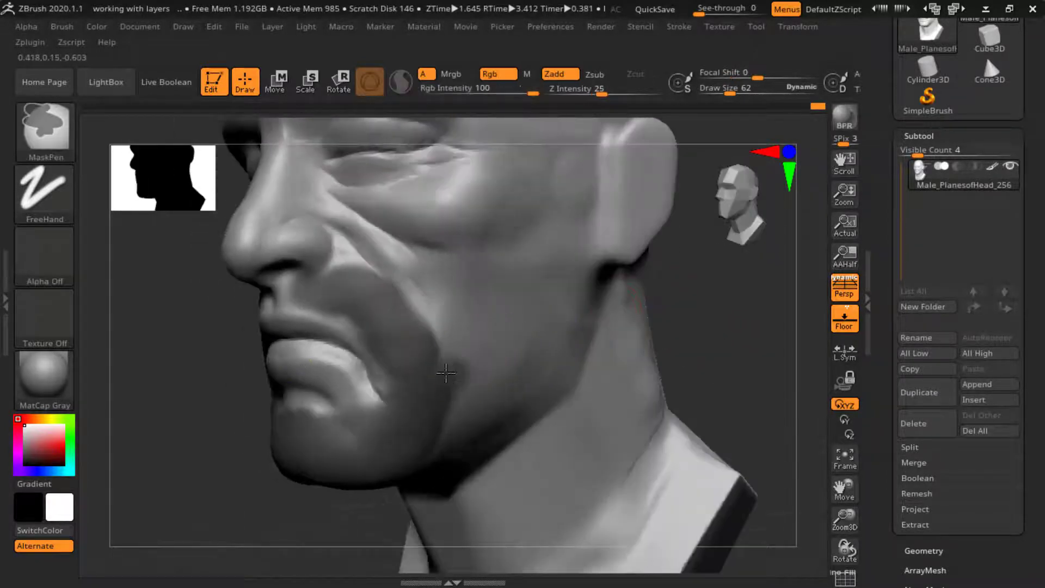
ctrl+drag(446, 374, 504, 376)
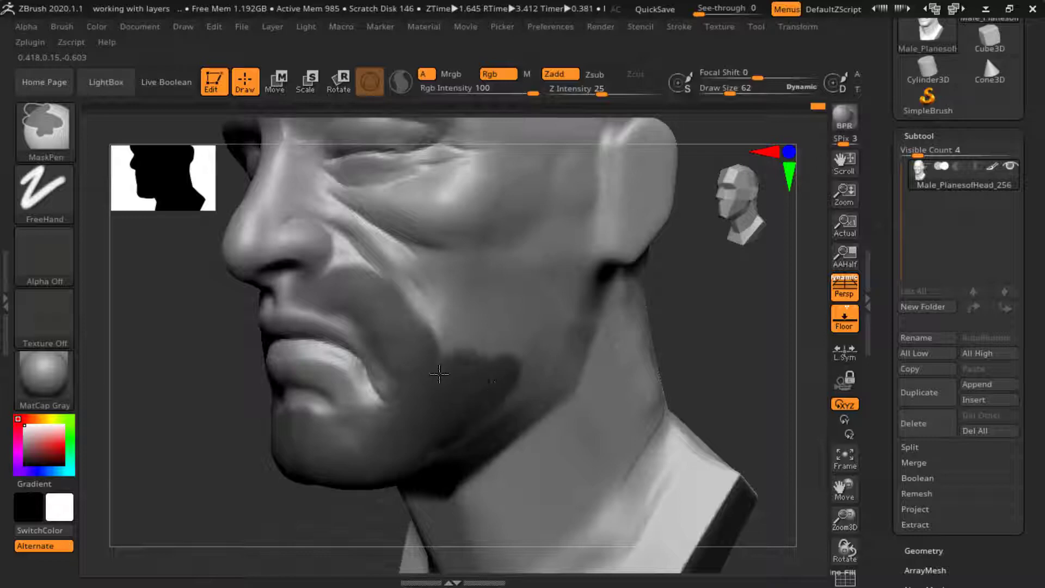
ctrl+drag(438, 373, 546, 354)
ctrl+drag(435, 446, 431, 458)
mouse_move(361, 517)
mouse_down()
mouse_move(384, 439)
mouse_move(419, 413)
mouse_up()
ctrl+drag(378, 459, 443, 443)
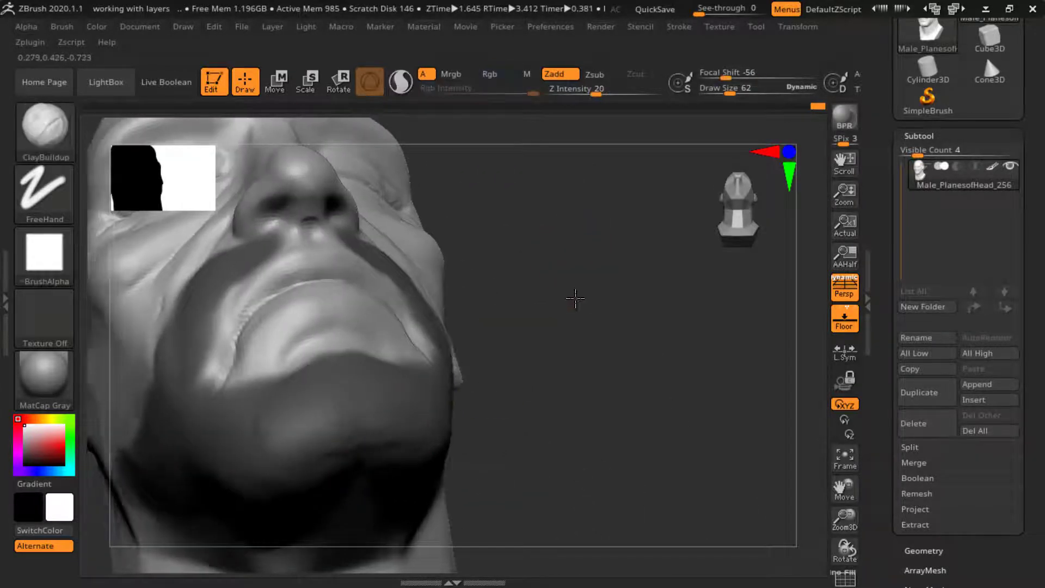
mouse_move(571, 296)
mouse_down()
mouse_move(645, 294)
mouse_move(627, 281)
mouse_move(660, 306)
mouse_move(611, 227)
mouse_move(647, 210)
mouse_move(676, 269)
mouse_move(691, 243)
mouse_move(695, 276)
mouse_move(686, 273)
mouse_up()
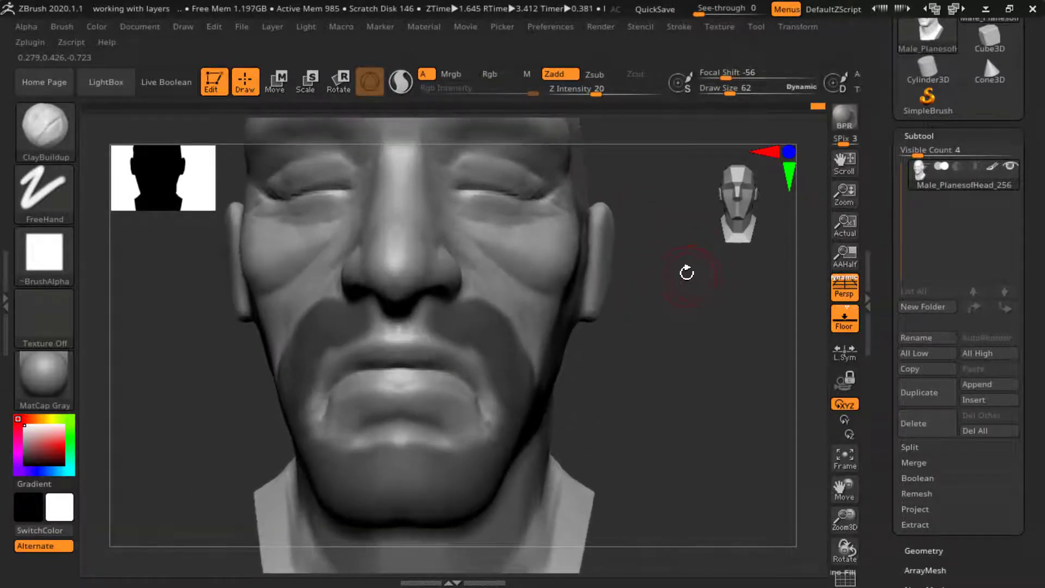
mouse_move(703, 320)
mouse_down()
mouse_move(723, 327)
mouse_move(711, 285)
mouse_move(691, 281)
mouse_move(728, 298)
mouse_move(702, 315)
mouse_move(676, 305)
mouse_move(693, 309)
mouse_move(724, 252)
mouse_move(735, 326)
mouse_move(704, 303)
mouse_move(678, 303)
mouse_move(689, 287)
mouse_move(678, 298)
mouse_move(739, 299)
mouse_move(692, 315)
mouse_move(693, 305)
mouse_move(702, 326)
mouse_move(695, 298)
mouse_move(674, 305)
mouse_up()
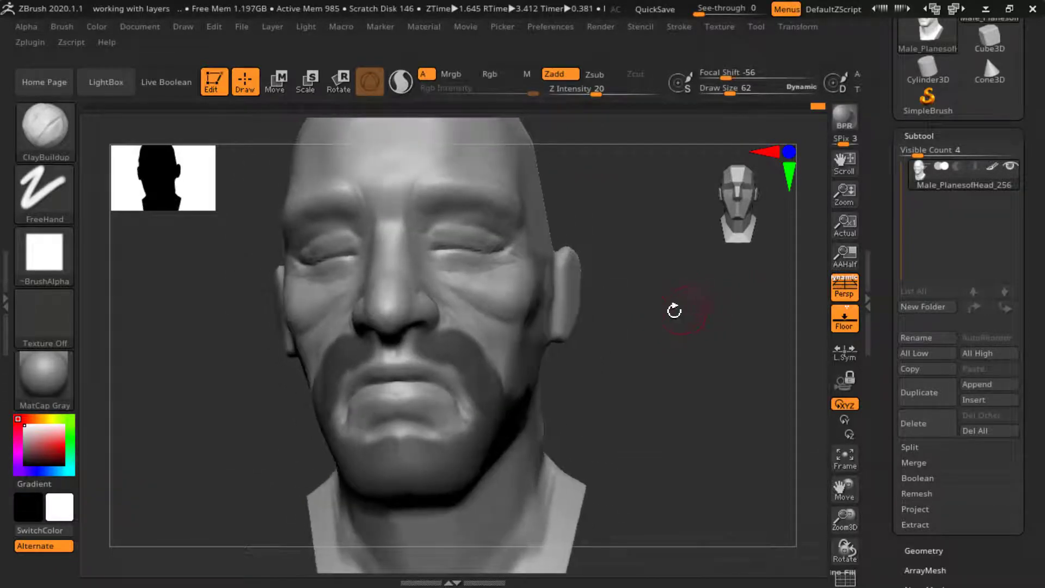
- Invert the mask and build up the moustache above and beside the mouth with the ClayBuildup brush
key(ctrl)
ctrl+click(695, 306)
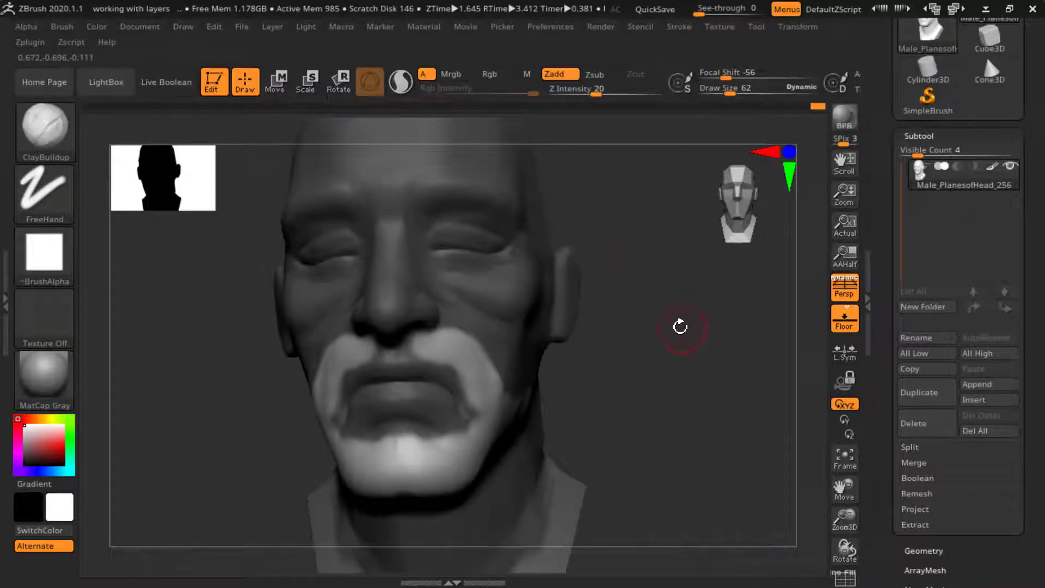
drag(665, 314, 556, 331)
drag(645, 338, 450, 333)
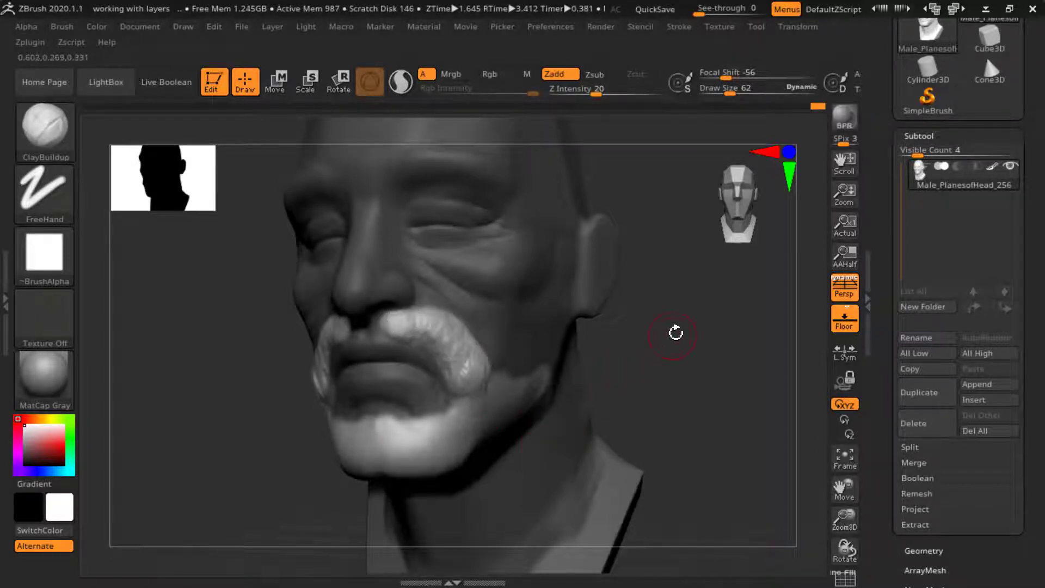
- Build up the beard volume across the chin and back along the jaw with ClayBuildup strokes
mouse_move(676, 332)
mouse_down()
mouse_move(660, 310)
mouse_move(397, 368)
mouse_move(374, 385)
mouse_move(388, 387)
mouse_move(376, 383)
mouse_move(392, 381)
mouse_move(377, 366)
mouse_move(367, 384)
mouse_move(420, 393)
mouse_move(445, 384)
mouse_up()
drag(634, 321, 558, 360)
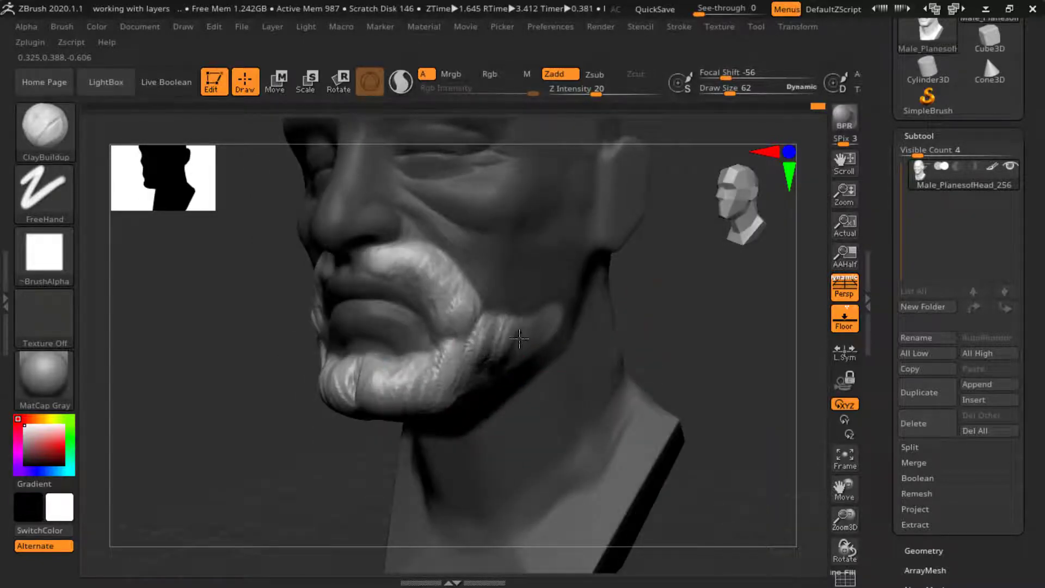
mouse_move(700, 307)
mouse_down()
mouse_move(644, 234)
mouse_move(442, 305)
mouse_move(527, 290)
mouse_up()
mouse_move(370, 430)
mouse_down()
mouse_move(378, 321)
mouse_move(375, 348)
mouse_move(361, 310)
mouse_move(419, 345)
mouse_move(432, 309)
mouse_up()
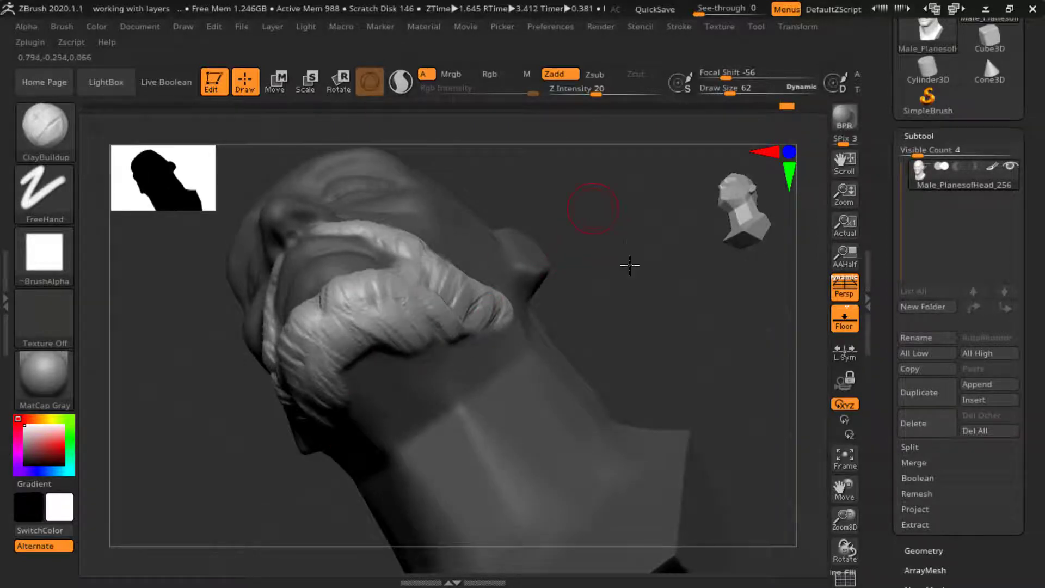
- Add ClayBuildup volume to the underside of the beard beneath the chin and jaw
mouse_move(629, 265)
mouse_down()
mouse_move(624, 195)
mouse_move(536, 222)
mouse_up()
drag(467, 282, 474, 279)
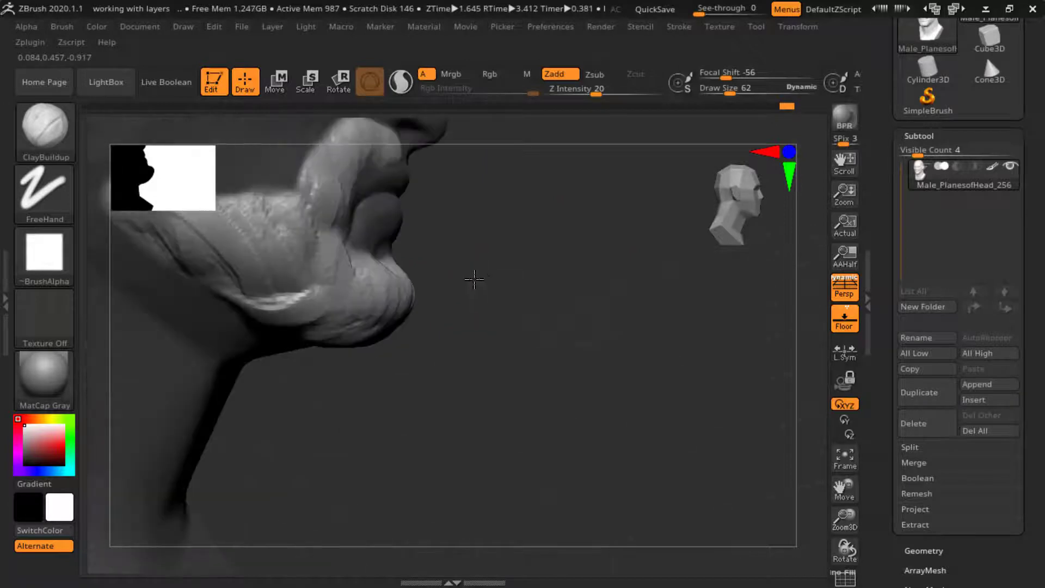
mouse_move(517, 240)
mouse_down()
mouse_move(289, 342)
mouse_move(328, 356)
mouse_move(376, 351)
mouse_up()
mouse_move(551, 261)
mouse_down()
mouse_move(498, 290)
mouse_move(691, 271)
mouse_move(625, 240)
mouse_move(599, 300)
mouse_up()
- Smooth the moustache, chin and jaw areas of the beard, and clear the mask from the head
mouse_move(663, 316)
mouse_down()
mouse_move(641, 341)
mouse_move(499, 355)
mouse_up()
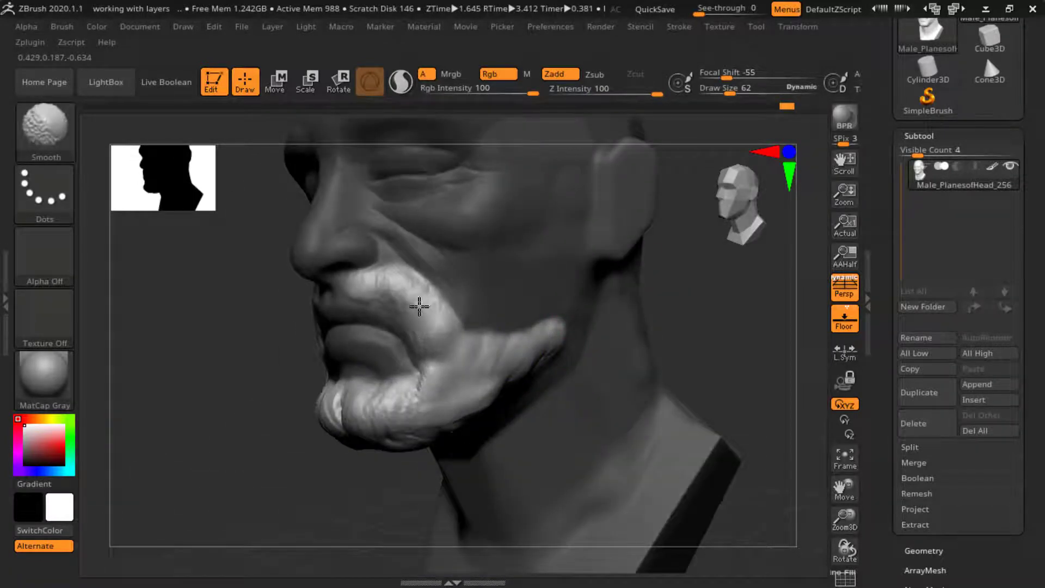
shift+drag(345, 400, 346, 418)
drag(261, 433, 401, 432)
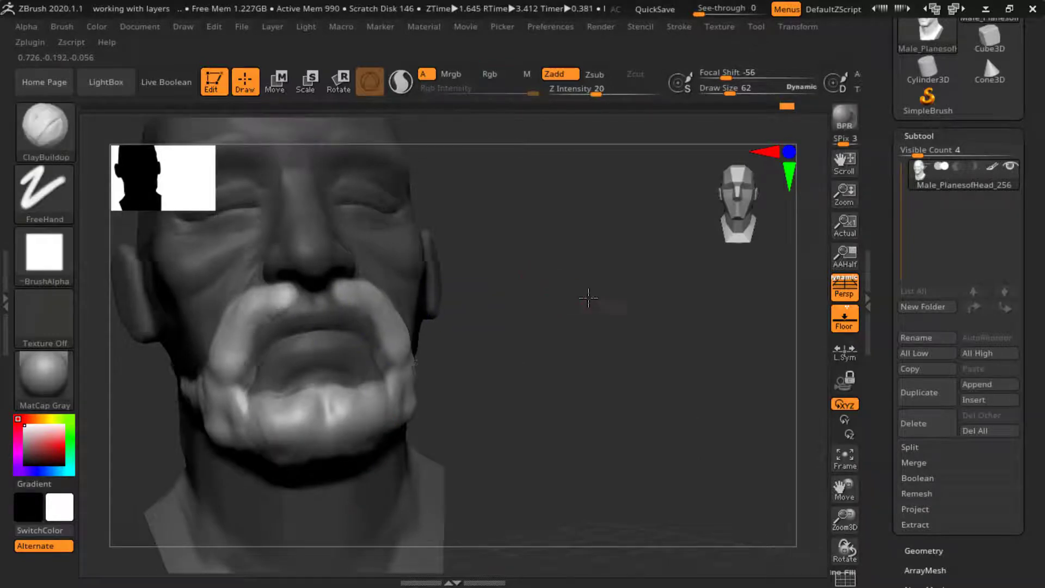
mouse_move(590, 299)
mouse_down()
mouse_move(624, 284)
mouse_move(637, 294)
mouse_move(611, 243)
mouse_move(664, 263)
mouse_move(641, 267)
mouse_move(647, 275)
mouse_up()
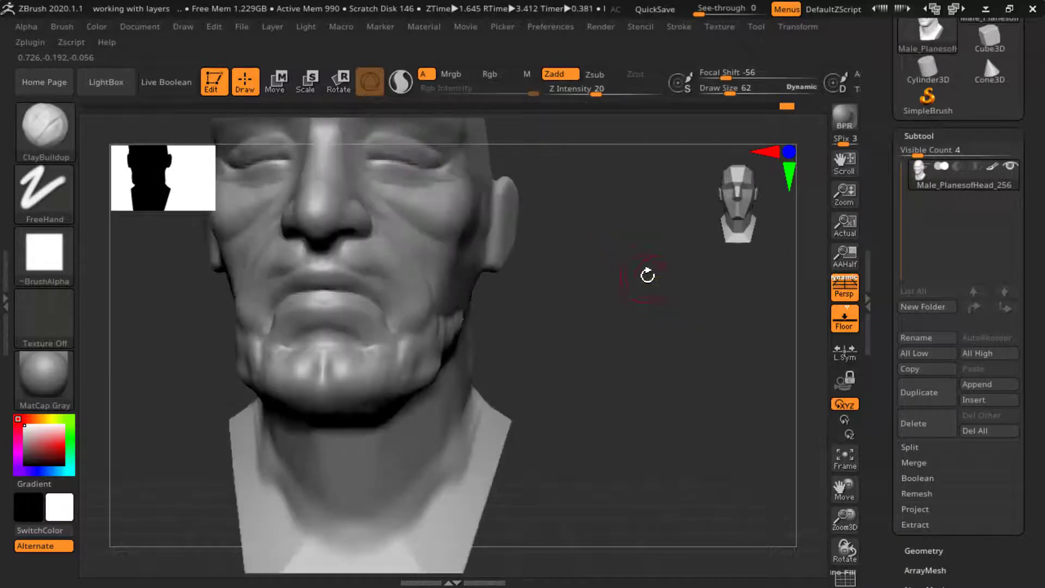
drag(578, 223, 709, 325)
- Reduce the ClayBuildup draw size to 51 and sculpt hair strands along the moustache down past the mouth corners
key(space)
drag(483, 286, 473, 283)
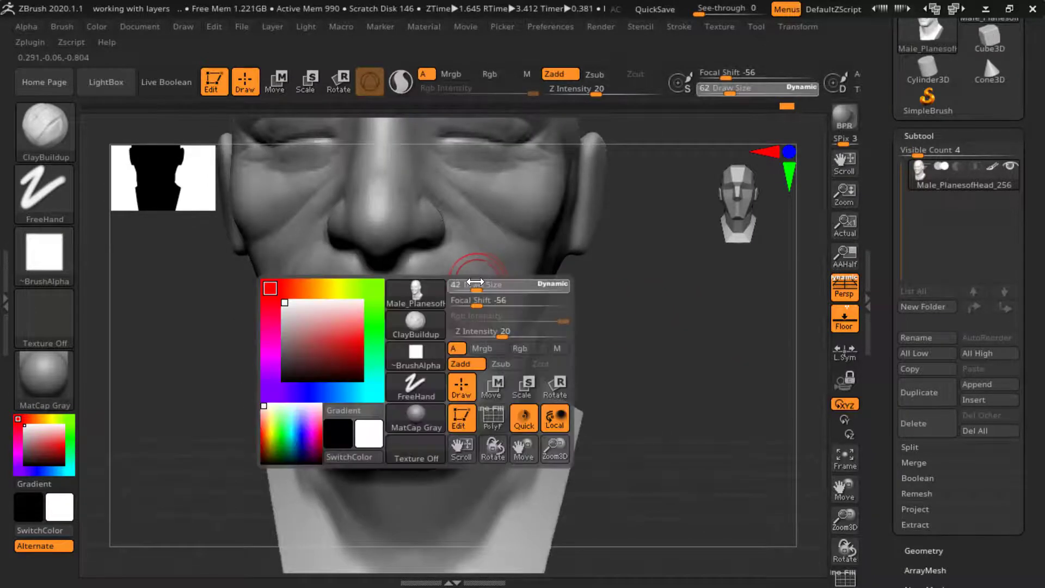
drag(680, 273, 555, 275)
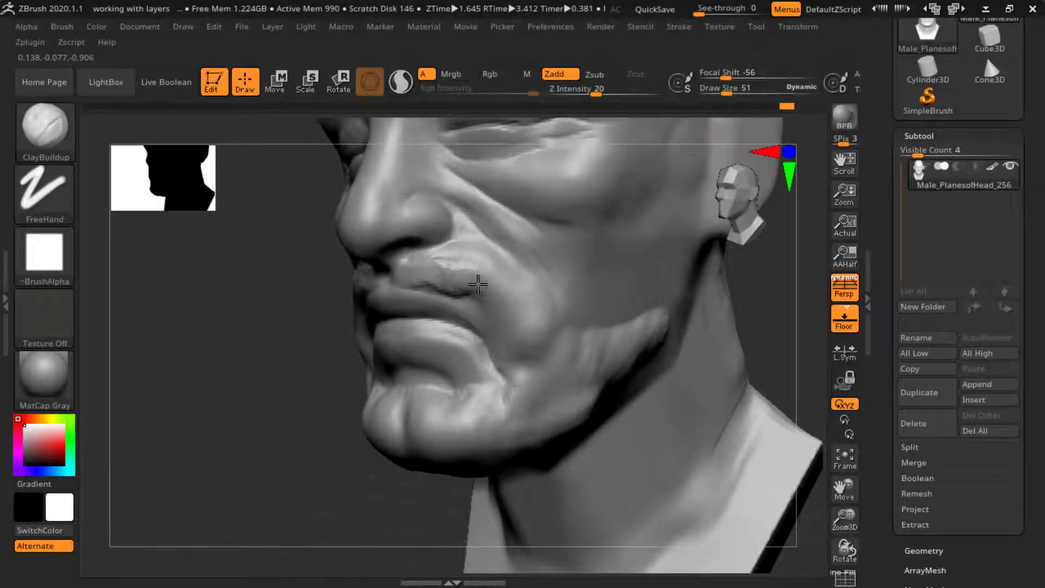
mouse_move(508, 290)
mouse_down()
mouse_move(478, 284)
mouse_move(536, 360)
mouse_up()
mouse_move(484, 258)
mouse_down()
mouse_move(522, 289)
mouse_move(542, 324)
mouse_up()
drag(467, 267, 521, 340)
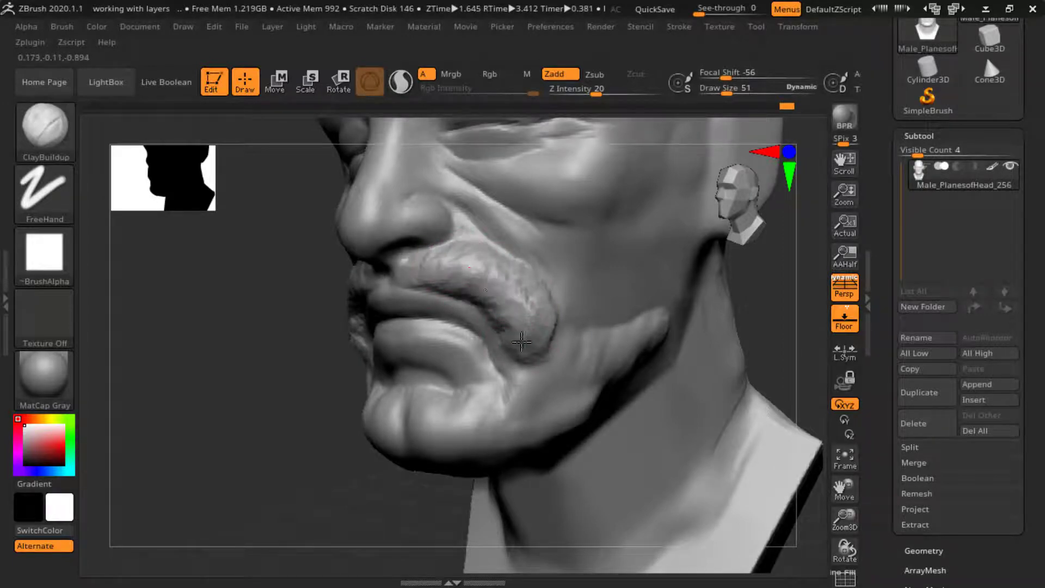
drag(313, 430, 555, 321)
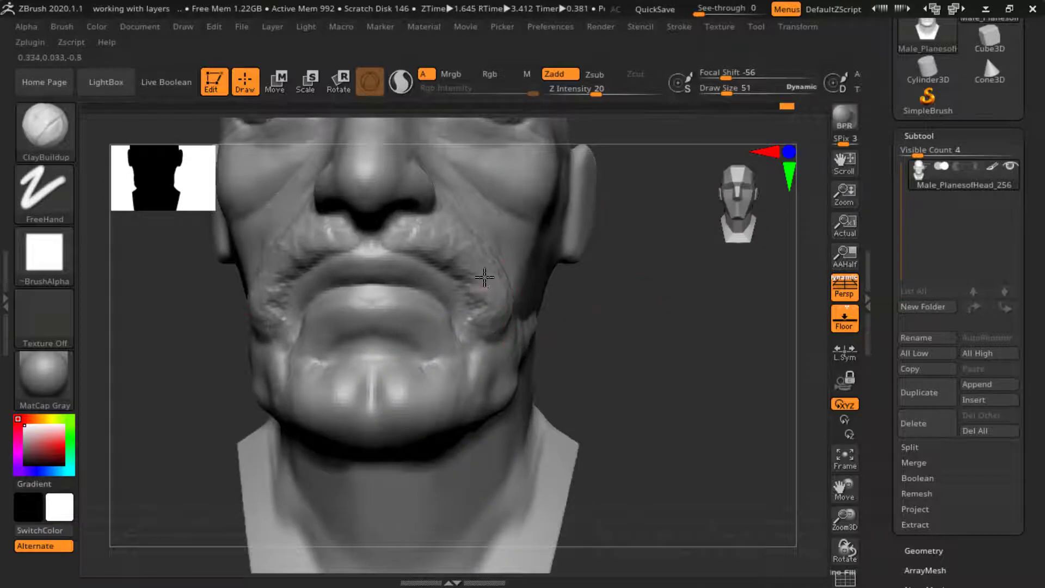
drag(626, 327, 540, 311)
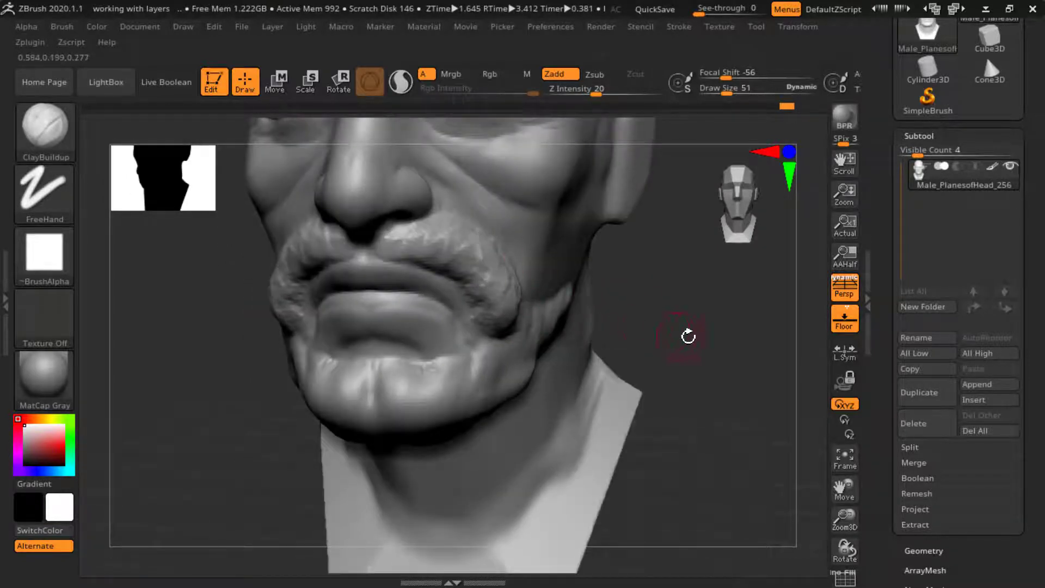
- Sculpt hair-like ClayBuildup strokes over the chin beard and back along the jawline
drag(689, 337, 643, 260)
mouse_move(402, 321)
mouse_down()
mouse_move(411, 345)
mouse_move(374, 363)
mouse_move(480, 333)
mouse_up()
drag(668, 298, 569, 306)
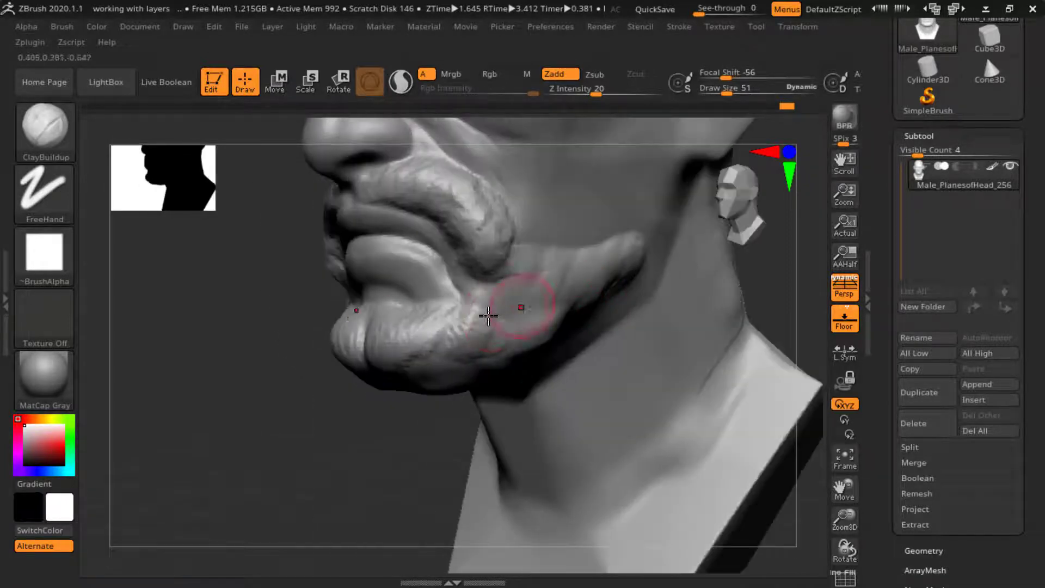
drag(488, 315, 566, 299)
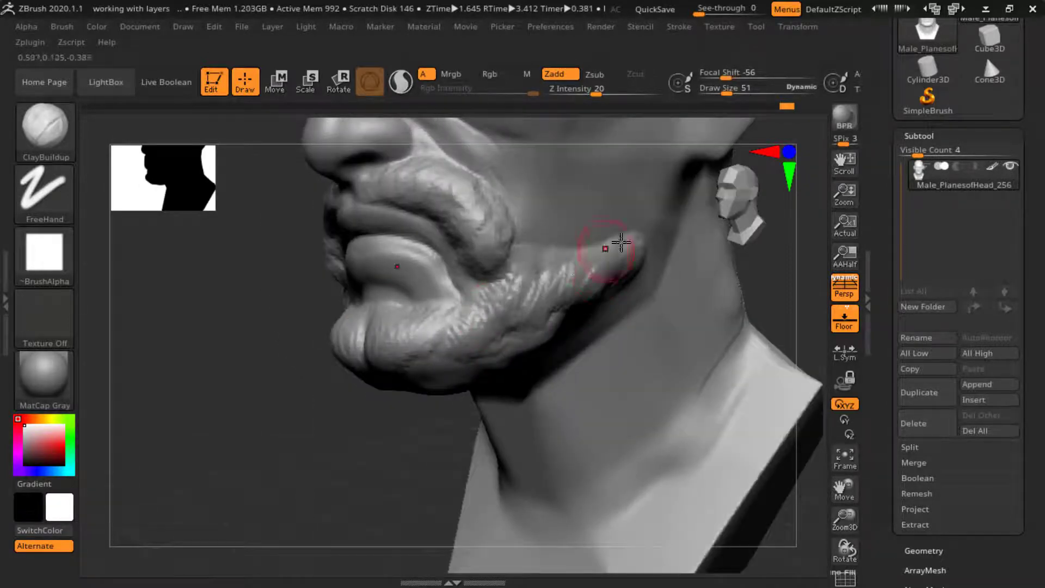
mouse_move(417, 403)
mouse_down()
mouse_move(368, 476)
mouse_move(571, 303)
mouse_move(576, 266)
mouse_move(584, 293)
mouse_move(593, 261)
mouse_move(553, 273)
mouse_move(508, 308)
mouse_move(537, 336)
mouse_move(612, 214)
mouse_move(571, 233)
mouse_move(604, 261)
mouse_move(531, 312)
mouse_move(599, 203)
mouse_move(596, 245)
mouse_move(578, 226)
mouse_move(503, 326)
mouse_move(605, 210)
mouse_move(506, 319)
mouse_move(602, 276)
mouse_move(607, 229)
mouse_move(523, 351)
mouse_up()
drag(327, 474, 490, 402)
- Pull the chin beard downward and reshape its sides with the Move brush at draw size 124
alt+drag(699, 312, 646, 277)
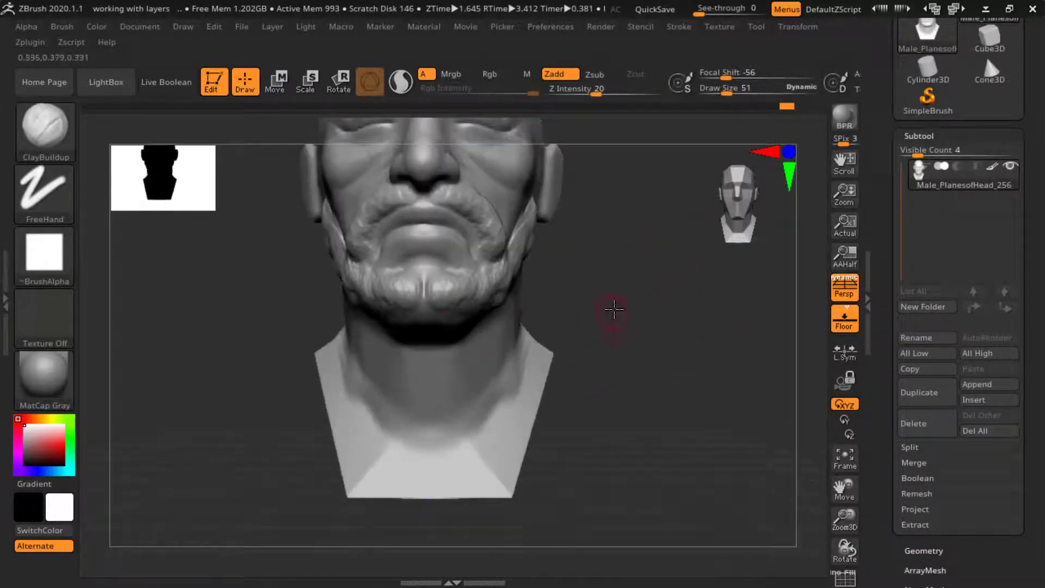
mouse_move(614, 309)
mouse_down()
mouse_move(596, 289)
mouse_move(621, 317)
mouse_up()
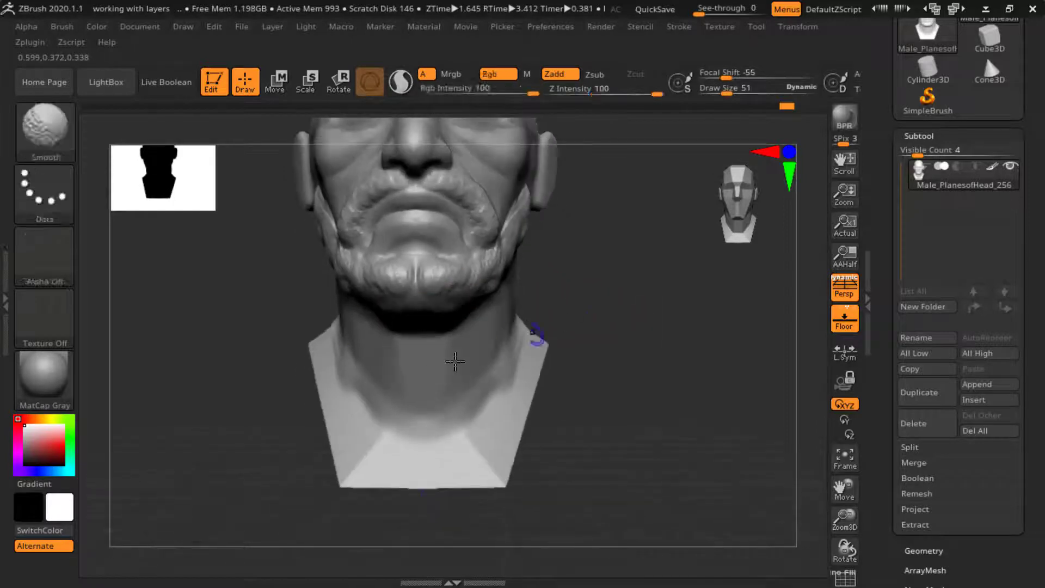
click(66, 139)
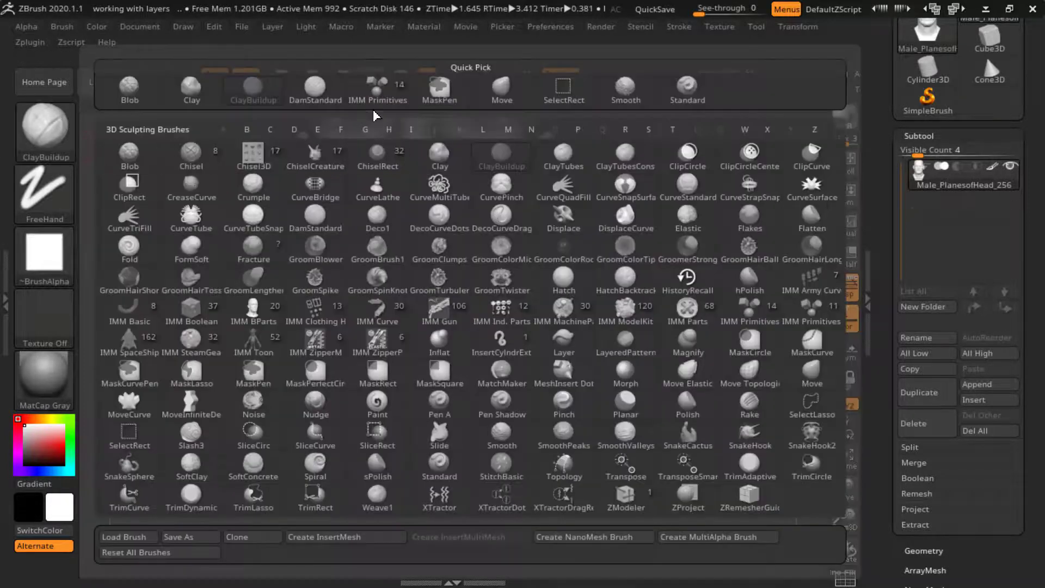
click(493, 95)
key(space)
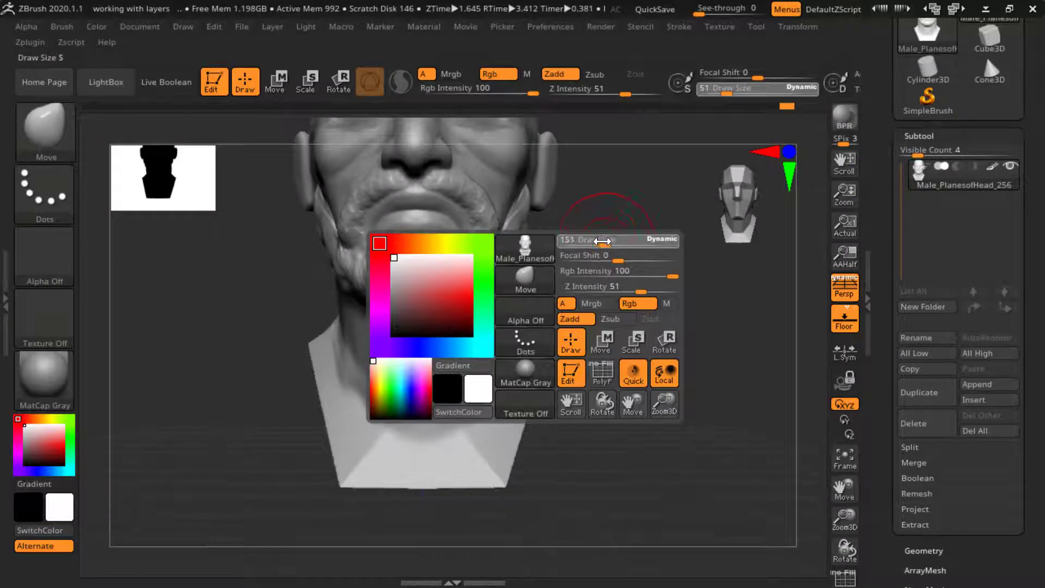
drag(602, 241, 598, 241)
mouse_move(444, 275)
mouse_down()
mouse_move(431, 278)
mouse_move(441, 297)
mouse_move(477, 291)
mouse_move(442, 302)
mouse_up()
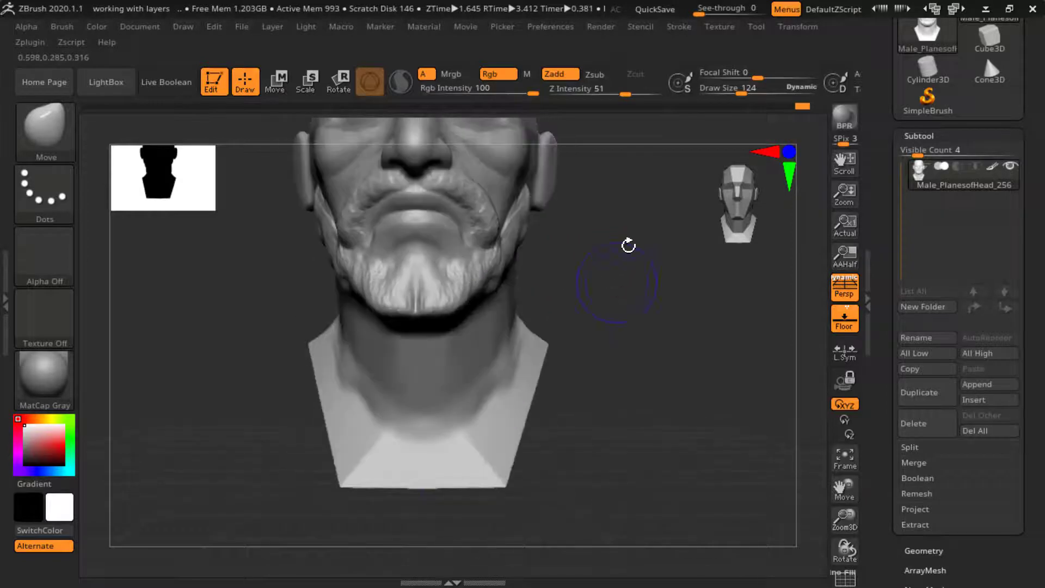
drag(629, 245, 671, 348)
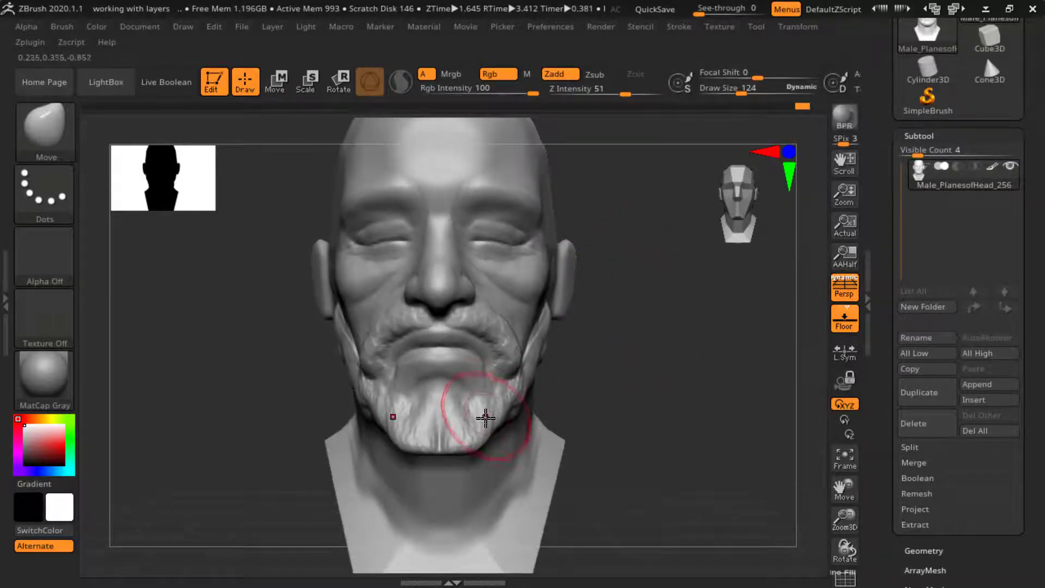
drag(624, 253, 678, 321)
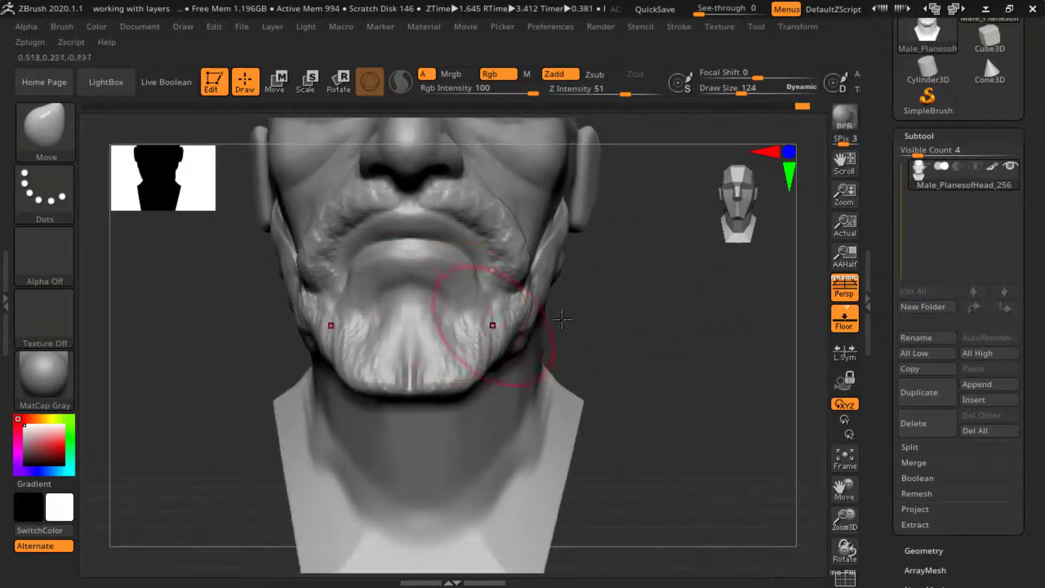
ctrl+drag(683, 278, 699, 370)
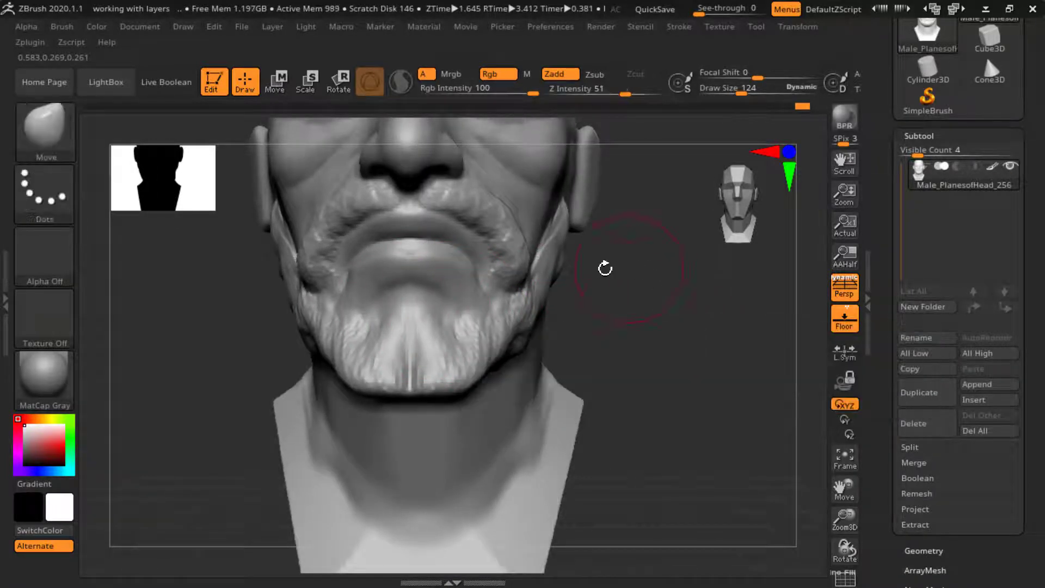
- Carve creases into the beard below the mouth with the DamStandard brush at draw size 42
click(70, 126)
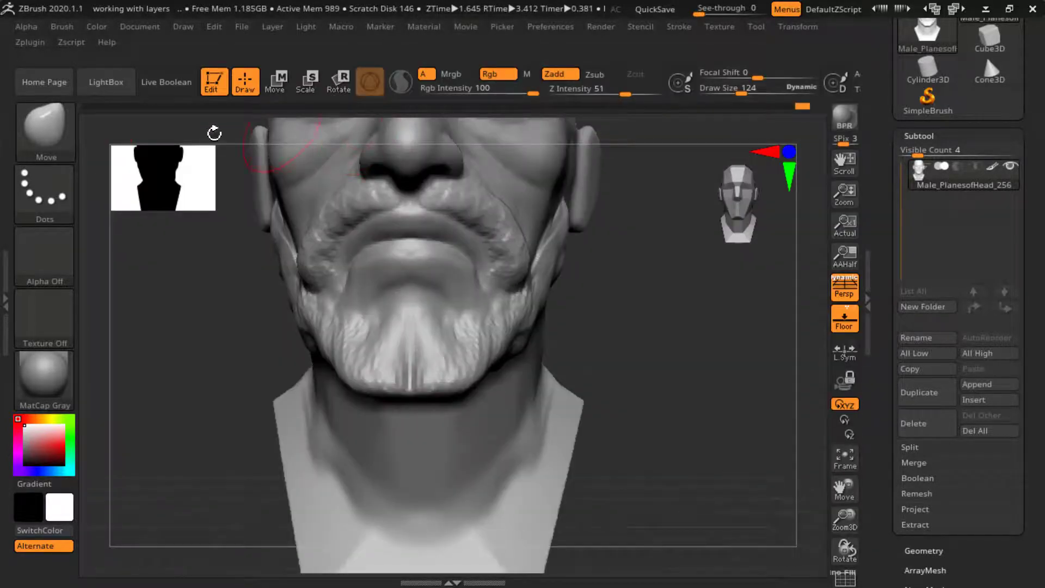
click(47, 128)
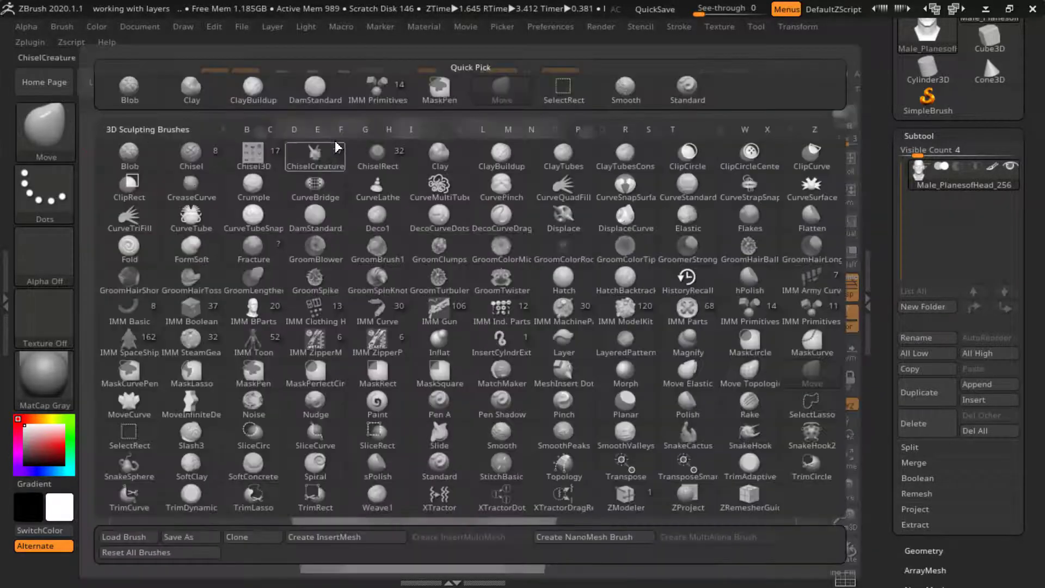
click(315, 90)
key(space)
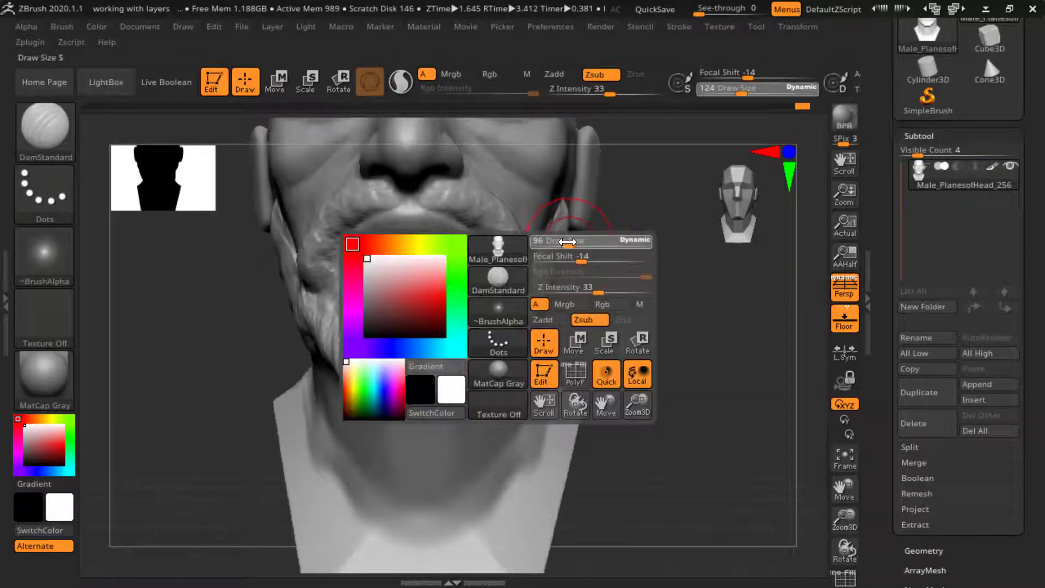
mouse_move(669, 292)
mouse_down()
mouse_move(443, 303)
mouse_move(416, 319)
mouse_up()
key(space)
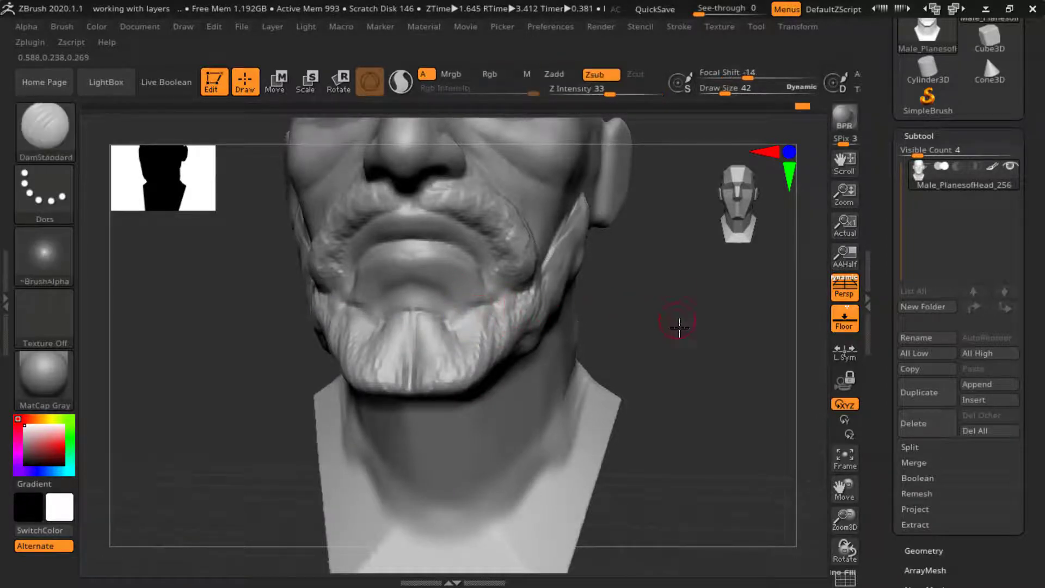
- Build up hair-like clumps over the front and sides of the chin beard with the ClayBuildup brush at draw size 42
drag(679, 328, 625, 316)
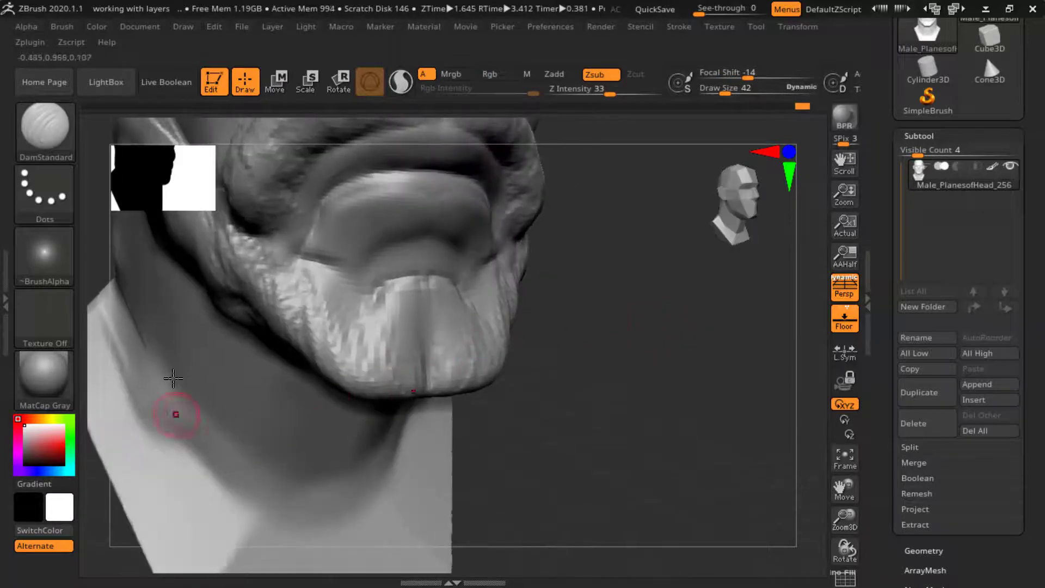
click(70, 133)
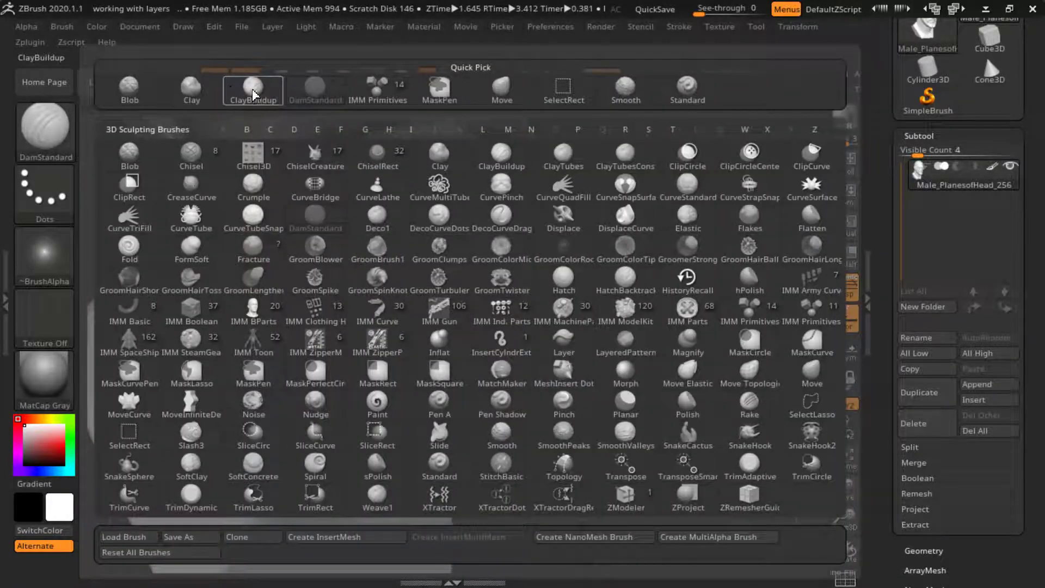
click(276, 102)
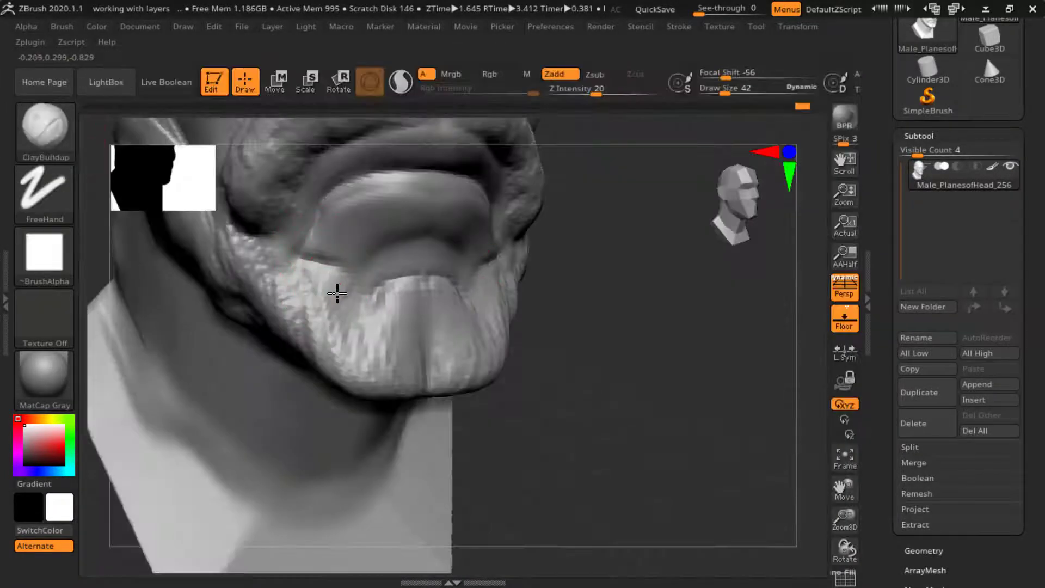
mouse_move(337, 293)
mouse_down()
mouse_move(349, 304)
mouse_move(322, 282)
mouse_move(364, 334)
mouse_move(392, 311)
mouse_move(415, 343)
mouse_move(408, 315)
mouse_move(434, 366)
mouse_move(388, 358)
mouse_move(308, 291)
mouse_move(351, 367)
mouse_up()
drag(611, 289, 503, 283)
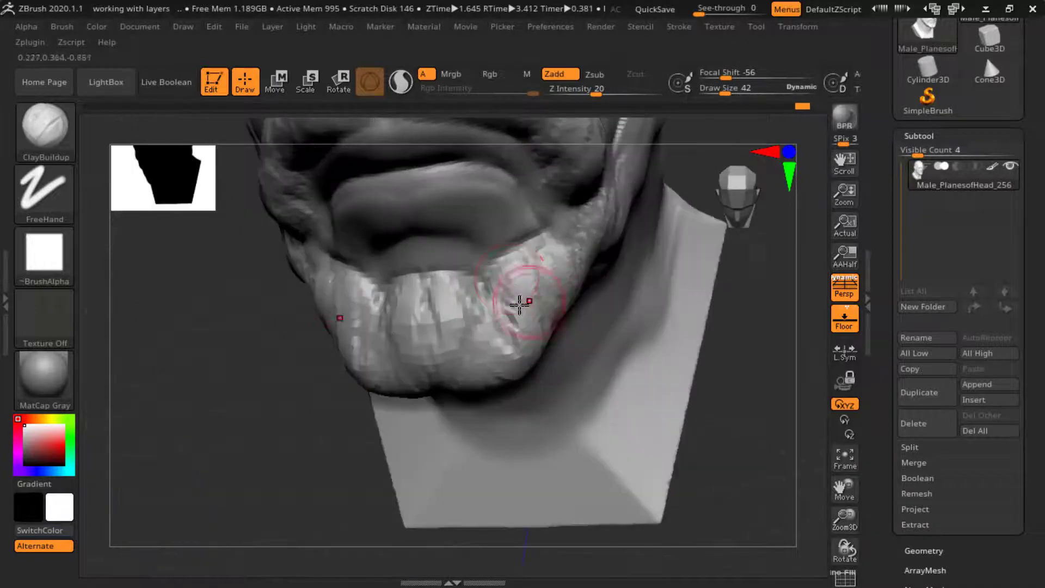
mouse_move(749, 294)
mouse_down()
mouse_move(705, 254)
mouse_move(714, 287)
mouse_up()
- Pull the lower edge and sides of the chin beard into shape with the SnakeHook brush
click(69, 140)
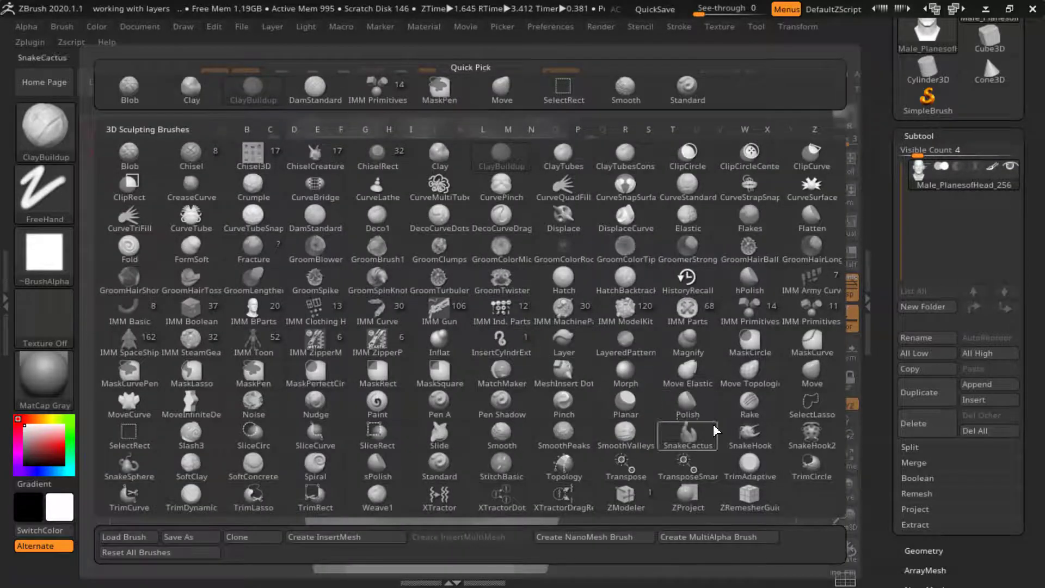
click(749, 433)
key(space)
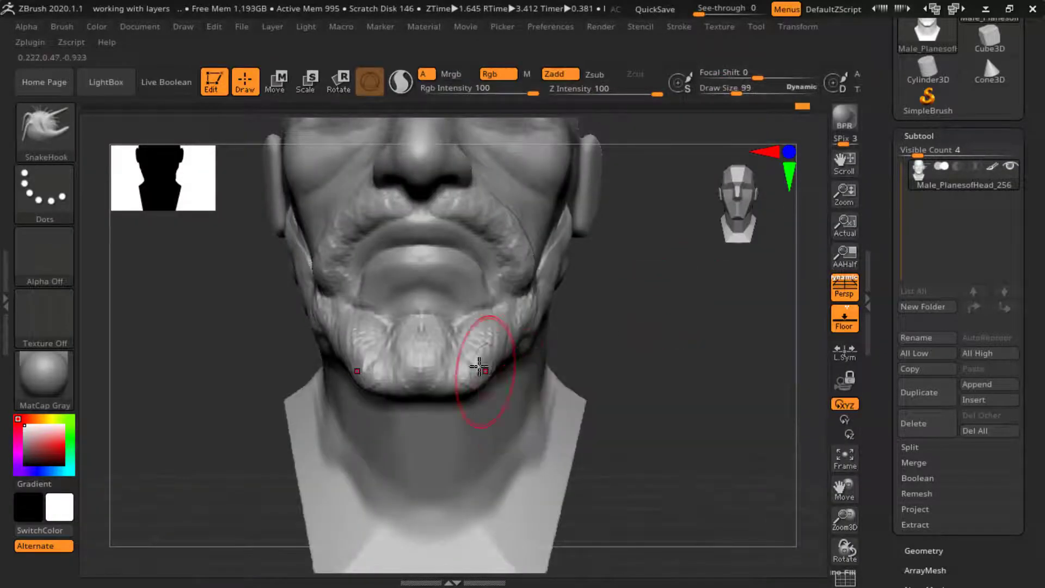
mouse_move(477, 378)
mouse_down()
mouse_move(479, 397)
mouse_move(492, 363)
mouse_move(504, 364)
mouse_up()
key(space)
drag(493, 346, 489, 353)
mouse_move(515, 360)
mouse_down()
mouse_move(516, 385)
mouse_move(481, 420)
mouse_move(473, 410)
mouse_move(488, 410)
mouse_up()
- Pull out the drooping moustache ends and adjust the beard from the side with SnakeHook at draw size 65
mouse_move(663, 334)
mouse_down()
mouse_move(630, 332)
mouse_move(655, 320)
mouse_move(717, 329)
mouse_move(704, 338)
mouse_move(654, 321)
mouse_up()
drag(537, 274, 538, 277)
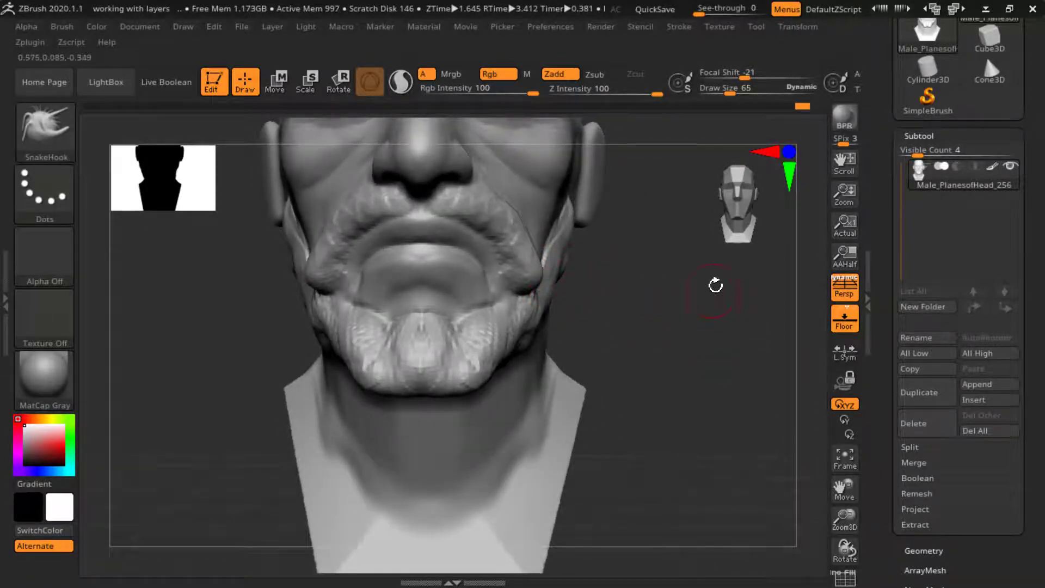
drag(716, 285, 484, 298)
drag(446, 331, 502, 378)
drag(313, 461, 567, 284)
drag(628, 256, 362, 375)
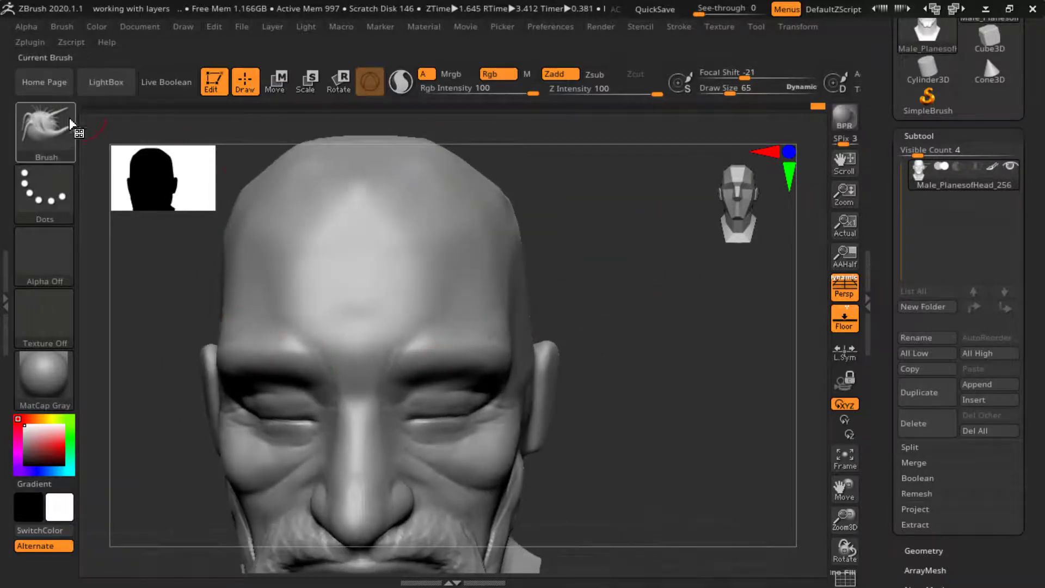
- Carve frown lines above the inner ends of both eyebrows with the DamStandard brush at draw size 65
click(59, 128)
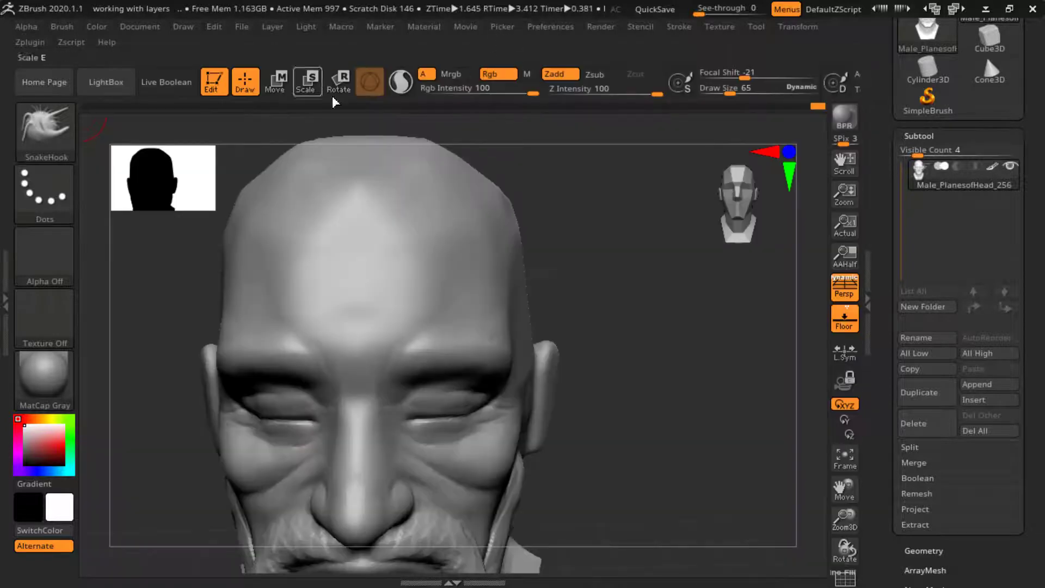
drag(627, 180, 623, 194)
alt+drag(660, 245, 649, 195)
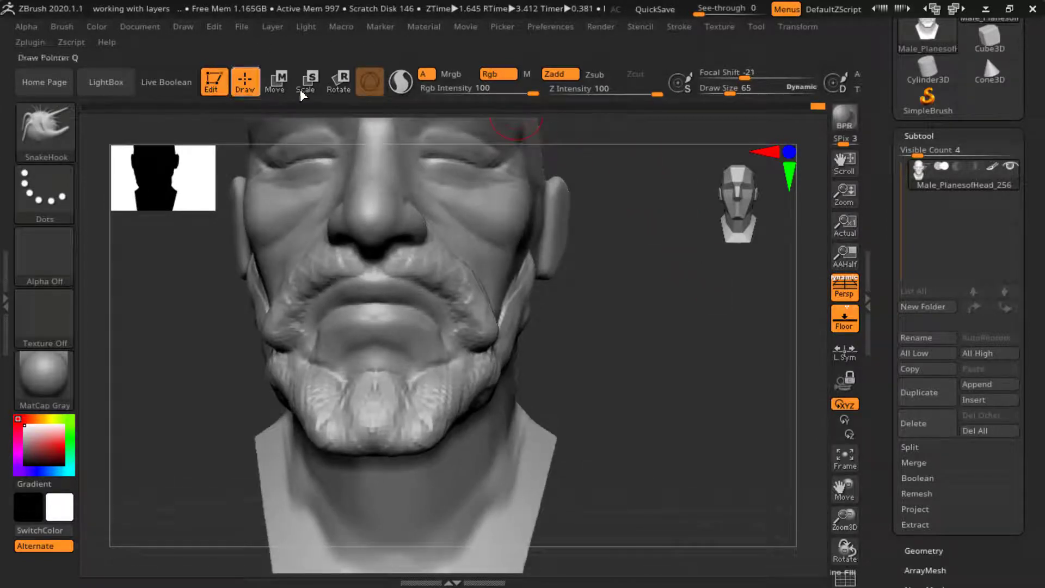
click(45, 131)
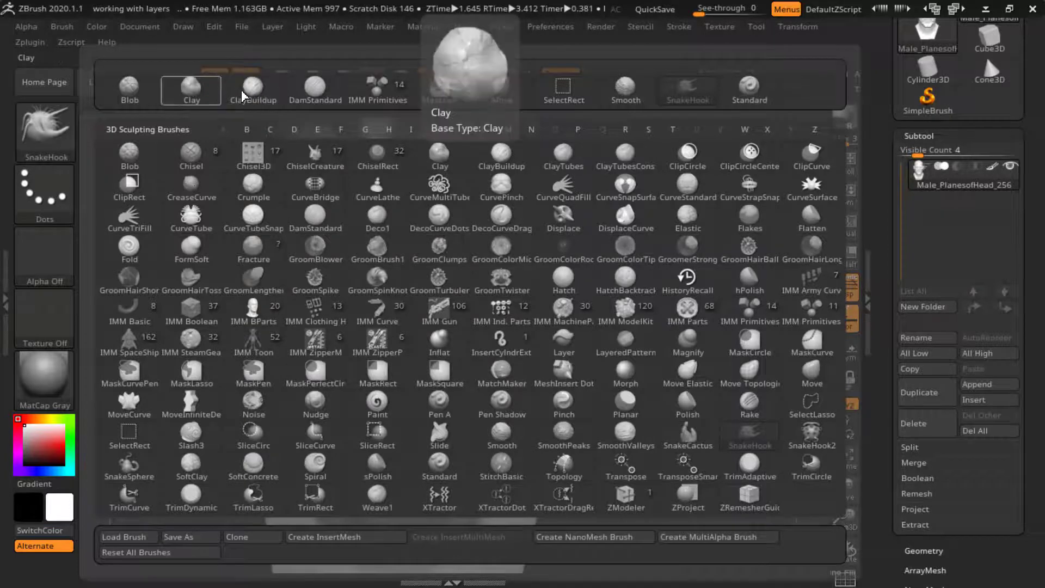
click(315, 87)
drag(635, 267, 431, 315)
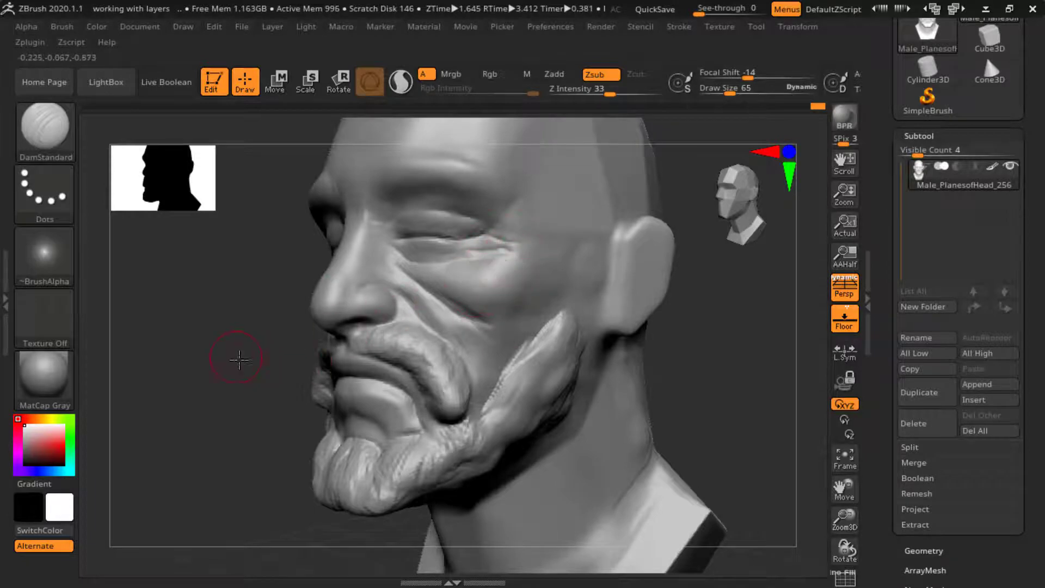
drag(239, 359, 610, 217)
alt+drag(625, 175, 672, 221)
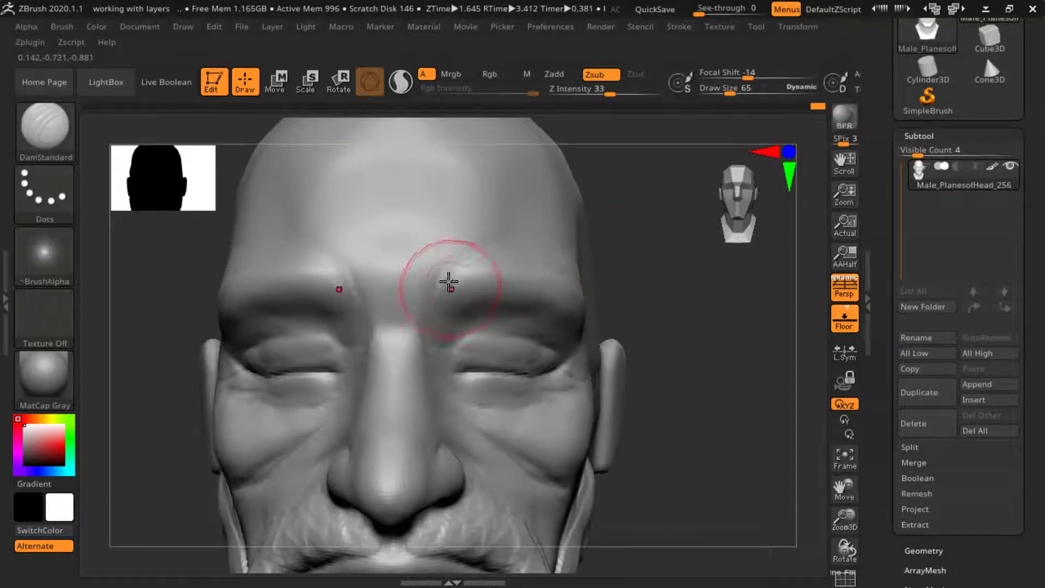
mouse_move(448, 283)
shift+mouse_down()
mouse_move(457, 245)
mouse_move(519, 215)
shift+mouse_up()
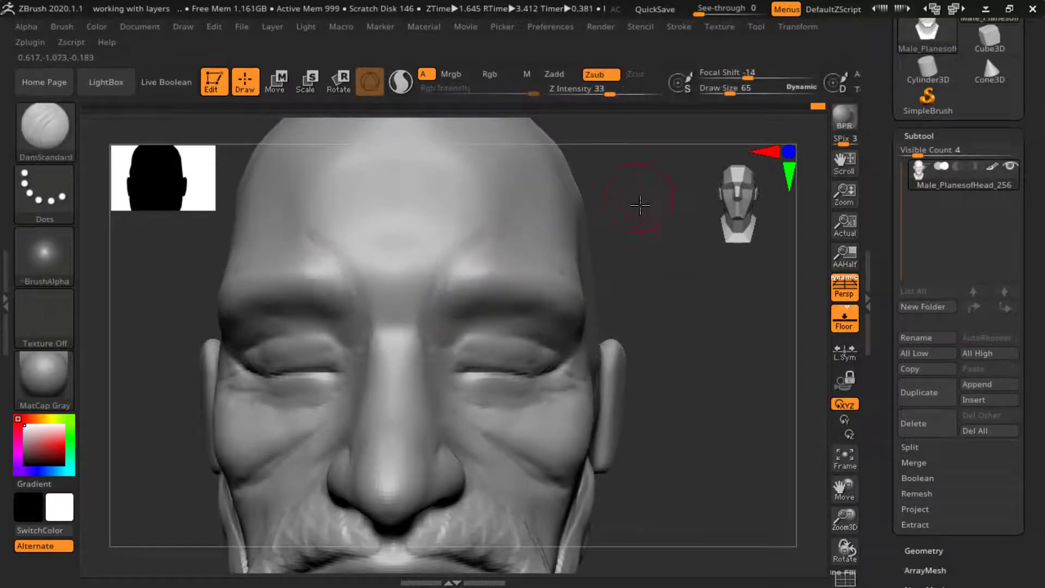
- Carve two horizontal wrinkles across the forehead and soften them with the Smooth brush
alt+drag(642, 206, 667, 262)
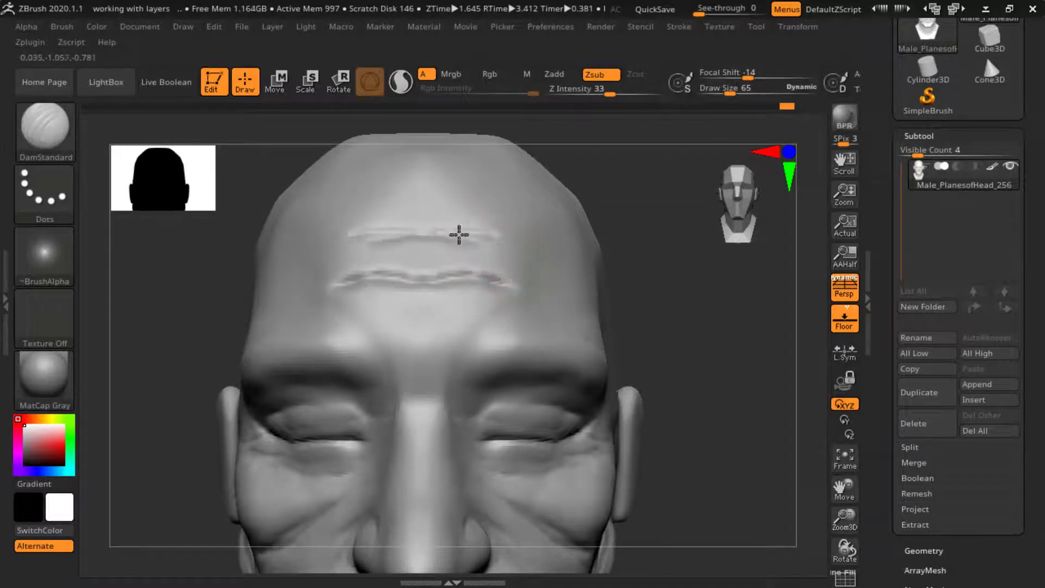
shift+drag(444, 235, 556, 235)
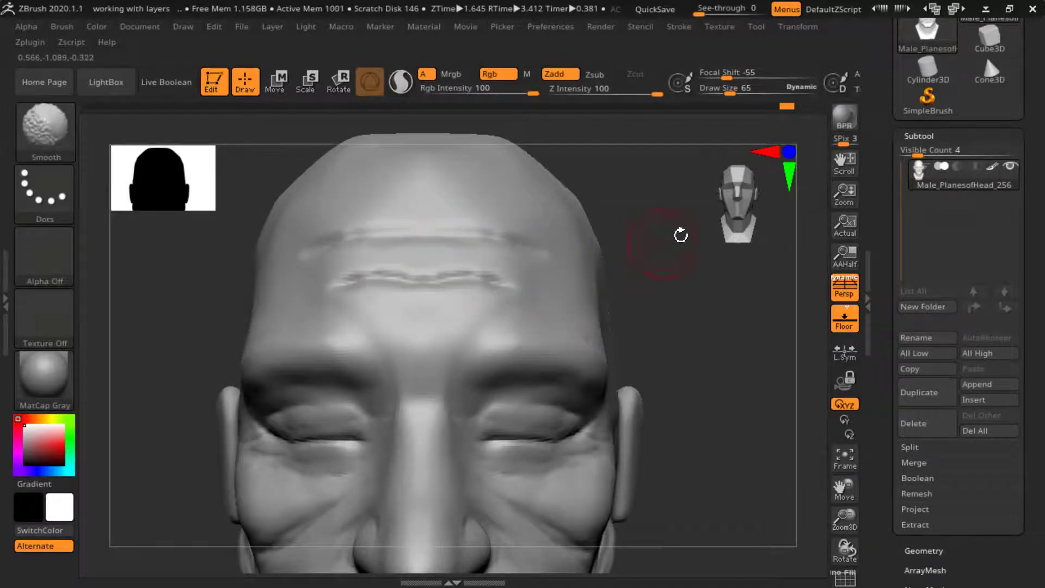
alt+drag(680, 234, 687, 287)
mouse_move(456, 333)
mouse_down()
mouse_move(516, 341)
mouse_move(481, 341)
mouse_move(531, 327)
mouse_up()
mouse_move(628, 202)
mouse_down()
mouse_move(615, 246)
mouse_move(642, 234)
mouse_move(623, 239)
mouse_up()
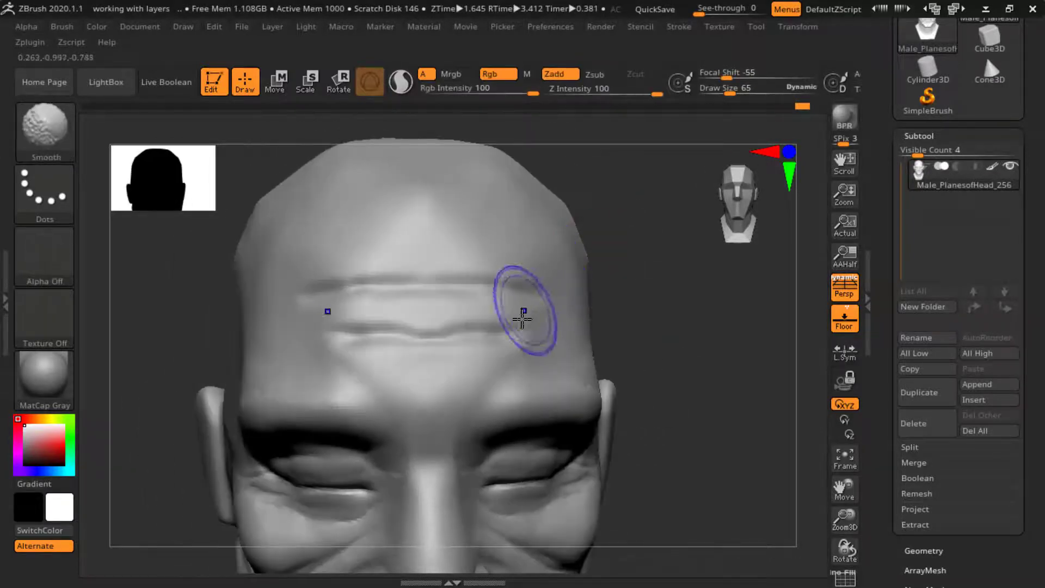
mouse_move(523, 315)
shift+mouse_down()
mouse_move(484, 284)
mouse_move(561, 294)
shift+mouse_up()
- Deepen the creases under and around the moustache with DamStandard at draw size 48, outlining its drooping end and upper edge
mouse_move(673, 272)
alt+mouse_down()
mouse_move(664, 272)
mouse_move(648, 224)
mouse_move(658, 243)
mouse_move(660, 220)
mouse_move(648, 226)
mouse_move(658, 210)
mouse_move(675, 215)
alt+mouse_up()
mouse_move(714, 324)
alt+mouse_down()
mouse_move(705, 304)
mouse_move(687, 308)
mouse_move(666, 289)
mouse_move(674, 310)
mouse_move(626, 312)
alt+mouse_up()
key(space)
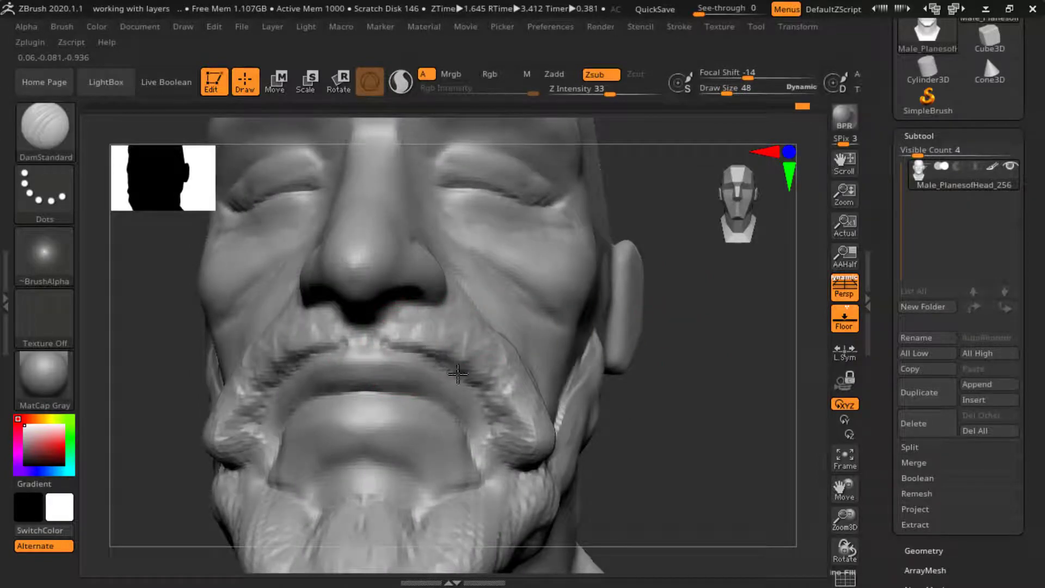
mouse_move(477, 393)
mouse_down()
mouse_move(506, 470)
mouse_move(537, 476)
mouse_up()
drag(684, 425, 578, 421)
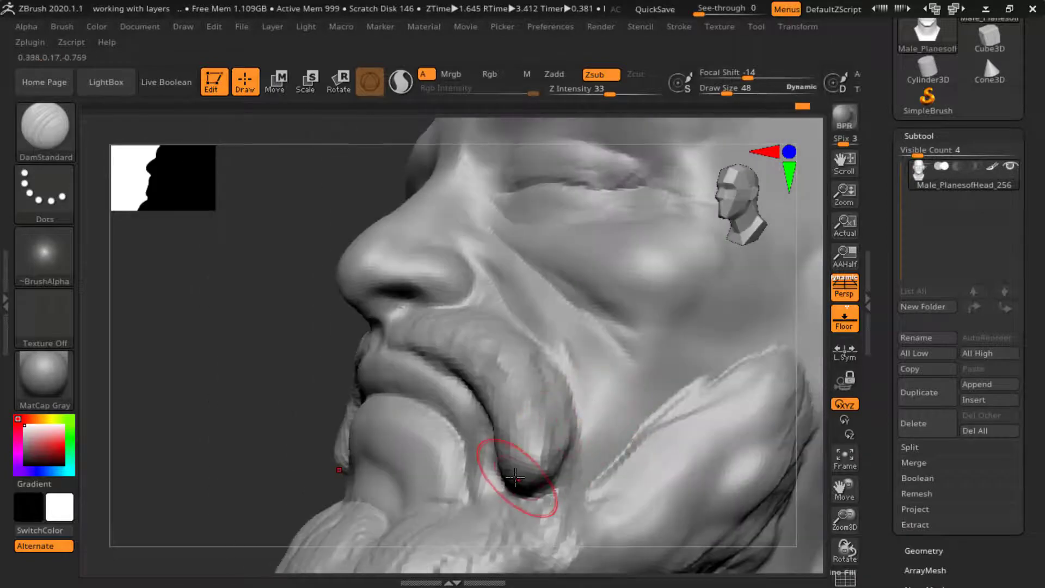
mouse_move(511, 475)
mouse_down()
mouse_move(550, 488)
mouse_move(574, 446)
mouse_up()
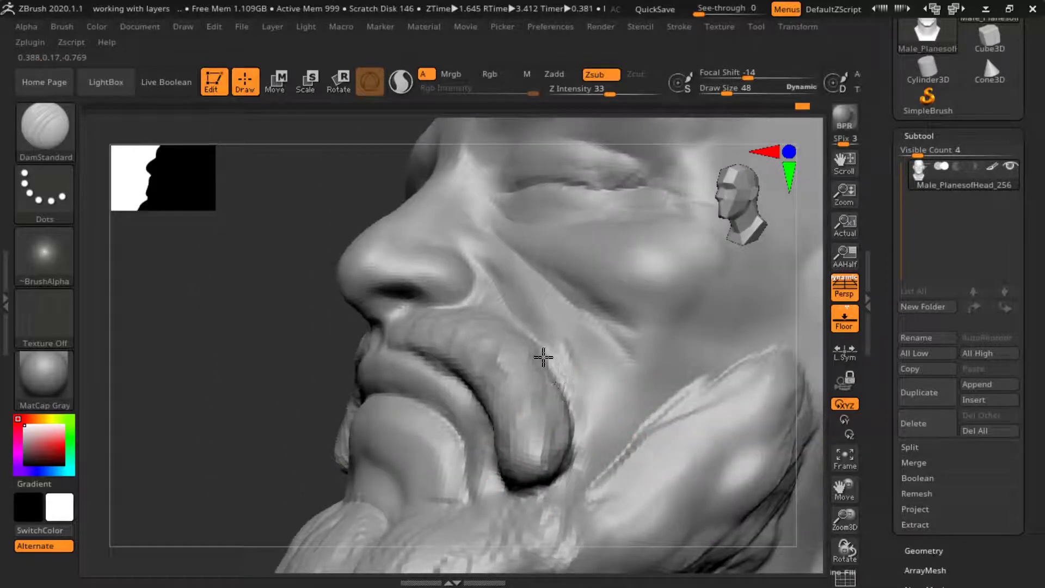
drag(465, 306, 436, 306)
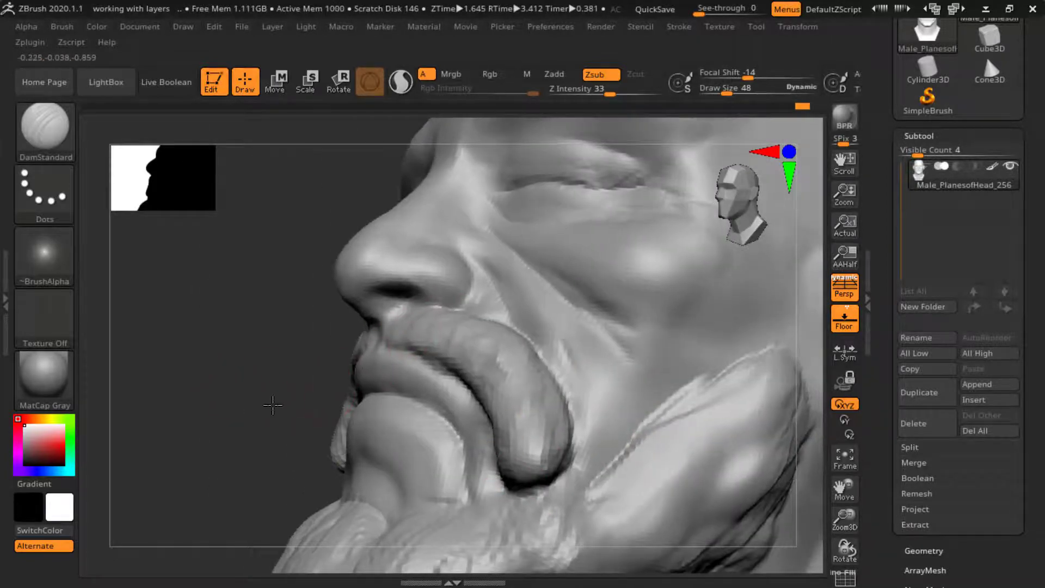
- Raise ridges along the edges of the lower and upper lips with inverted DamStandard strokes, undoing a stray stroke
mouse_move(304, 376)
mouse_down()
mouse_move(646, 360)
mouse_move(674, 251)
mouse_move(660, 292)
mouse_move(588, 278)
mouse_up()
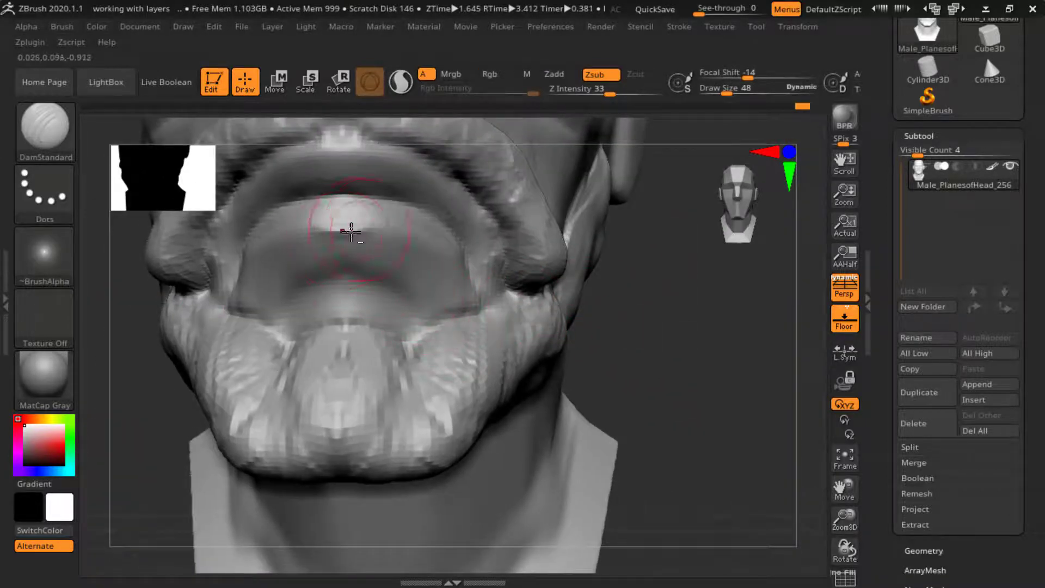
key(ctrl)
mouse_move(350, 235)
alt+mouse_down()
mouse_move(427, 234)
mouse_move(450, 240)
mouse_move(463, 264)
alt+mouse_up()
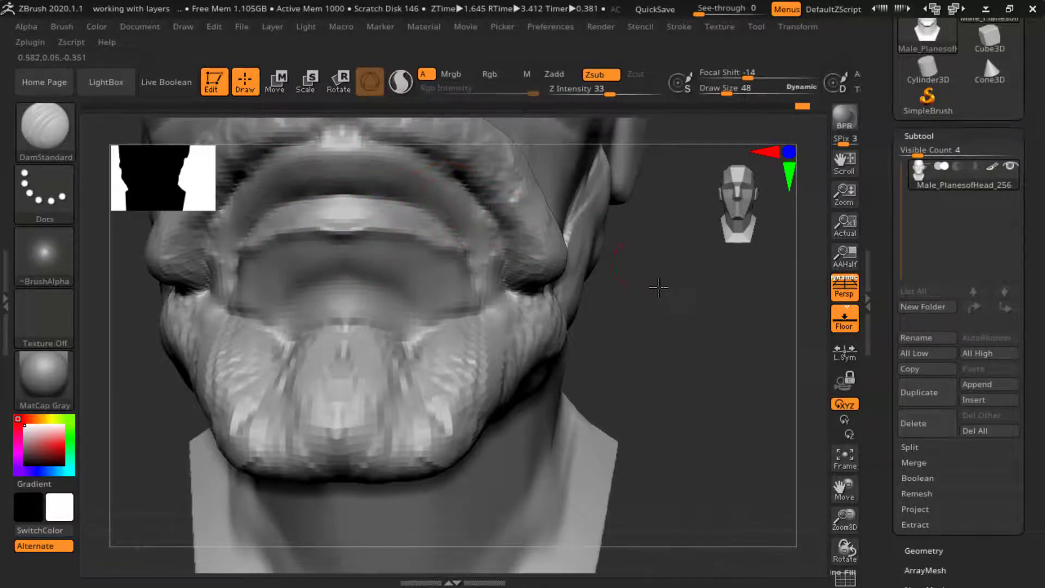
mouse_move(658, 288)
mouse_down()
mouse_move(572, 279)
mouse_move(542, 301)
mouse_up()
key(ctrl+z)
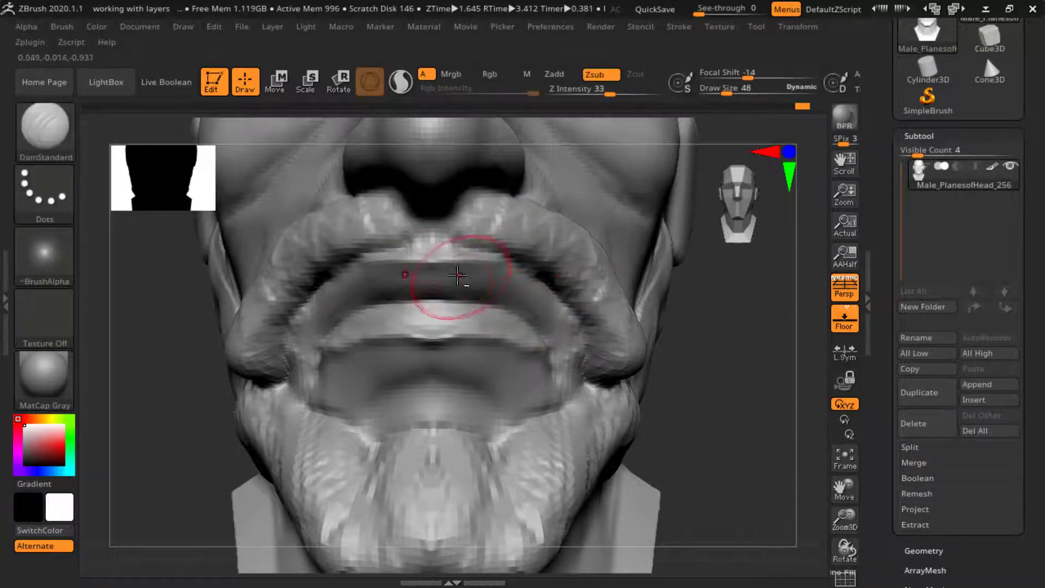
mouse_move(436, 264)
alt+mouse_down()
mouse_move(513, 275)
mouse_move(503, 285)
mouse_move(559, 326)
alt+mouse_up()
drag(736, 375, 624, 371)
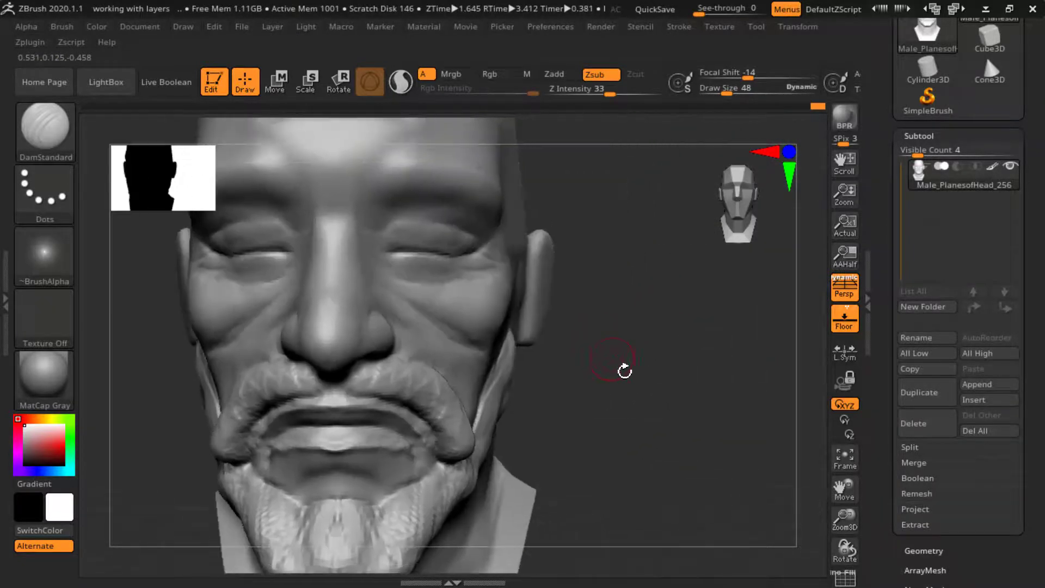
- Define the upper eyelid creases with DamStandard and smooth the eyelids
drag(621, 281, 664, 168)
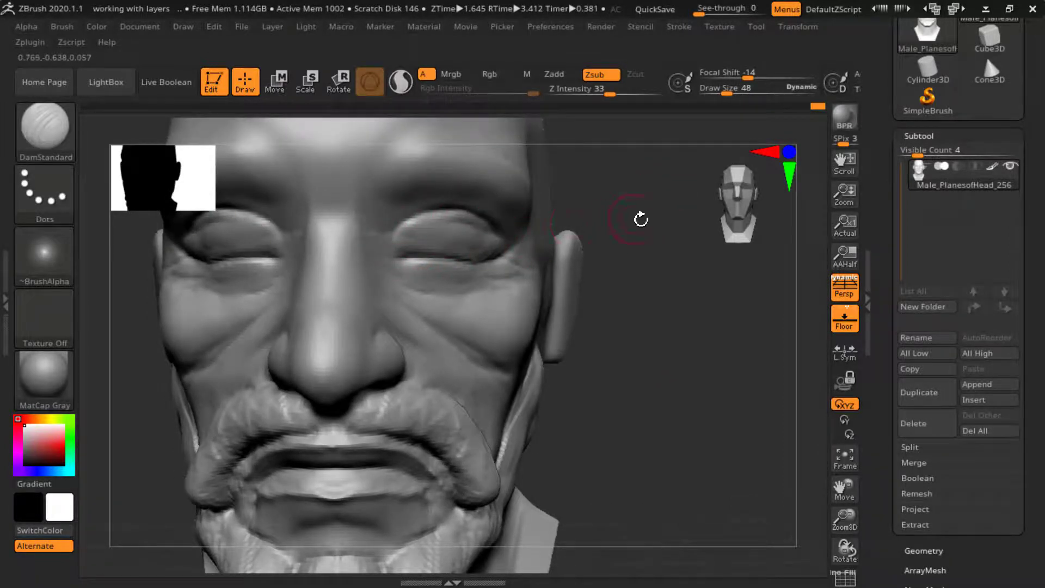
drag(641, 219, 500, 222)
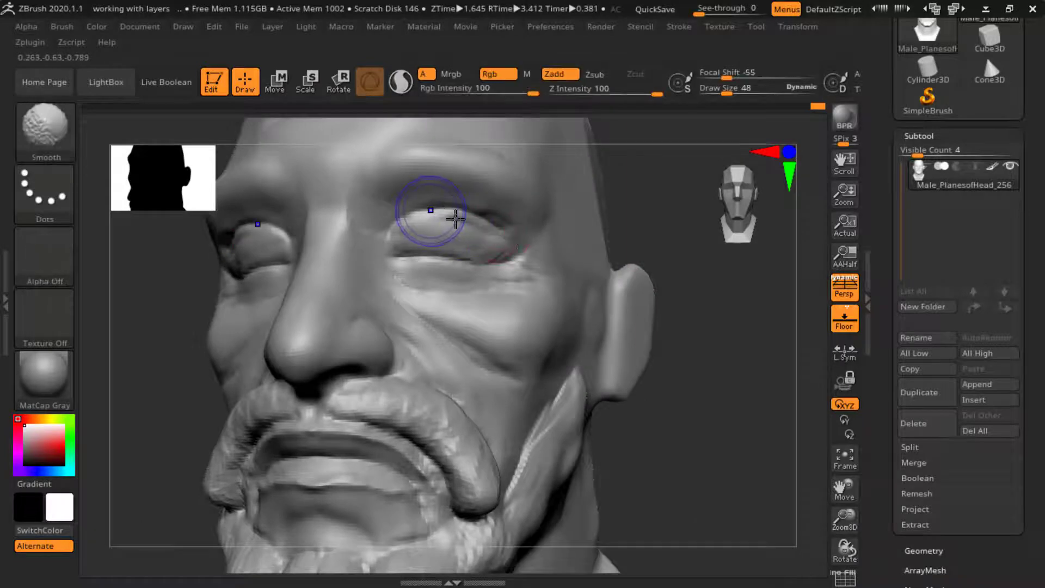
drag(660, 182, 706, 219)
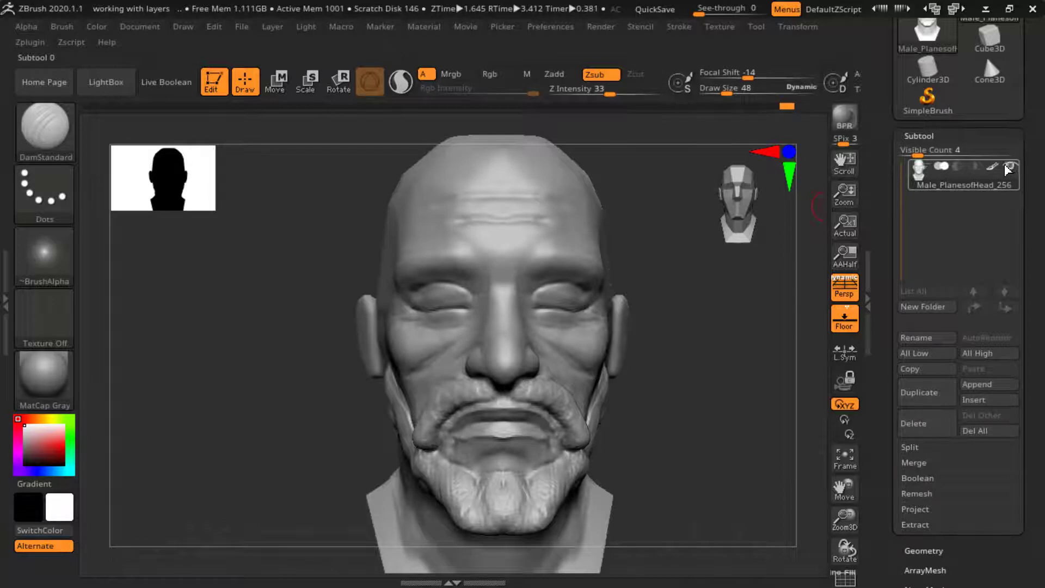
- Open the Layers settings for the head subtool
mouse_move(999, 171)
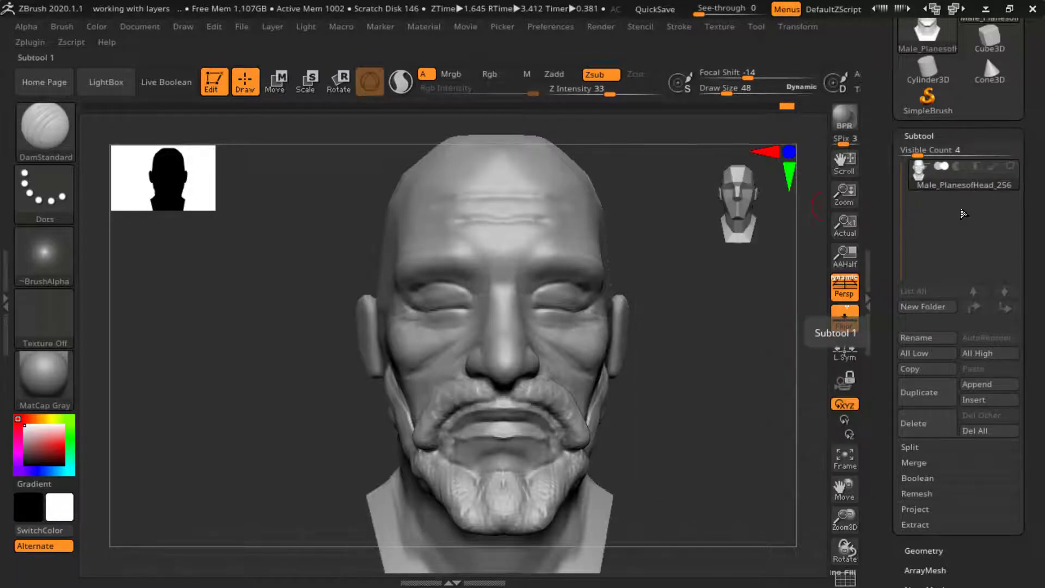
scroll(962, 265, down, 10)
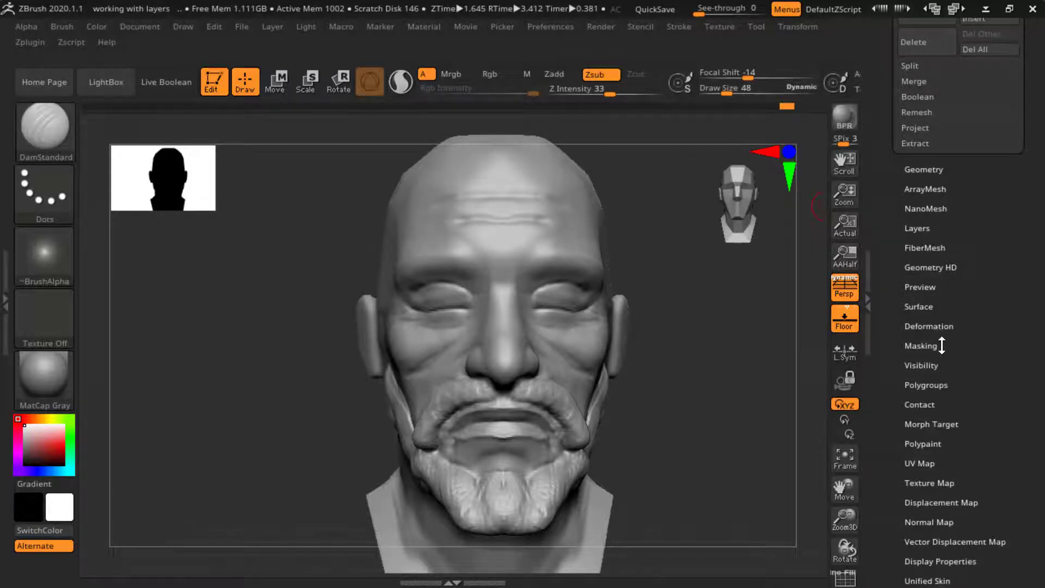
scroll(902, 334, down, 3)
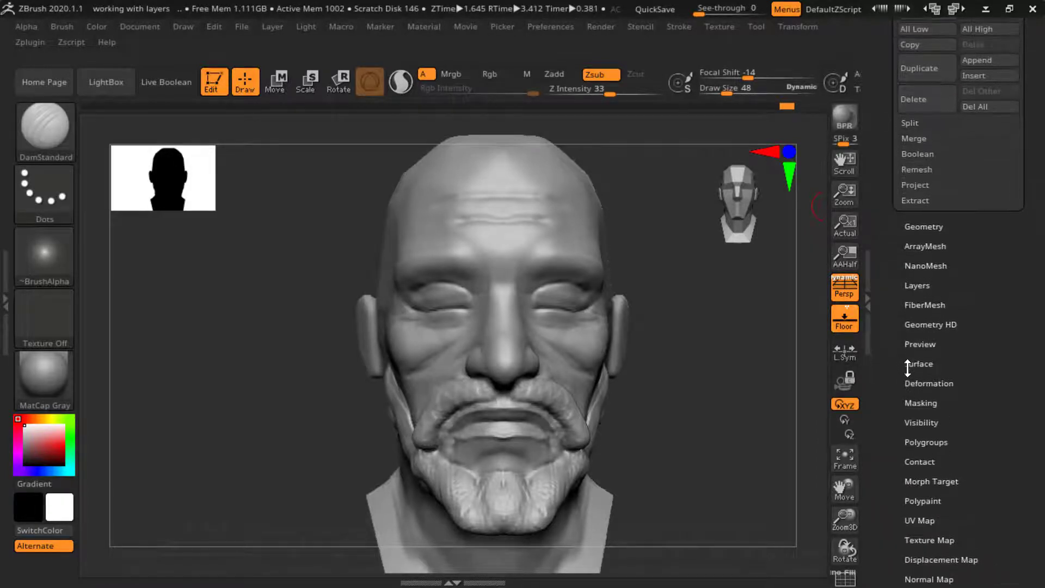
scroll(892, 285, up, 10)
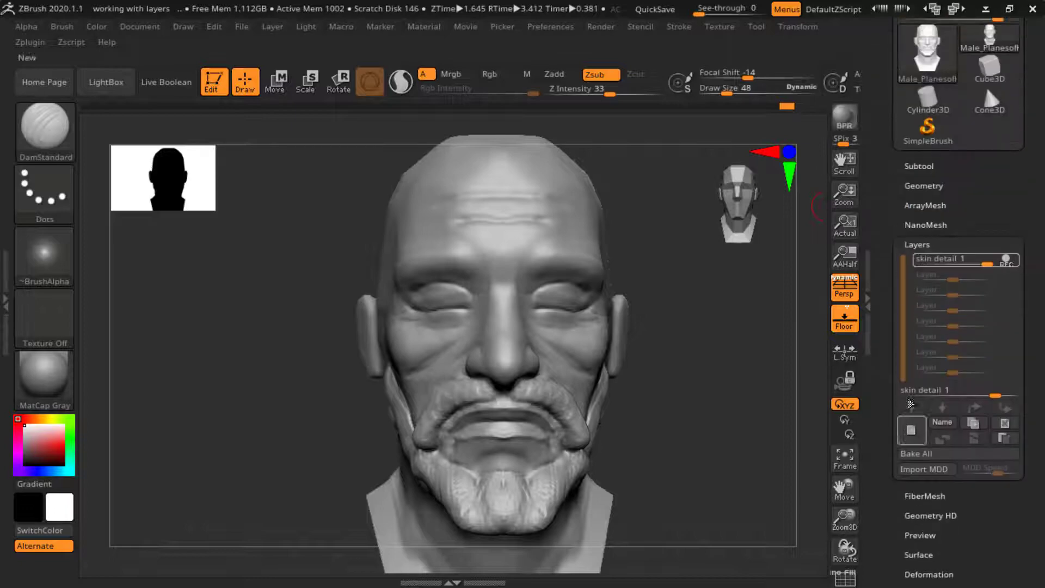
mouse_move(1011, 258)
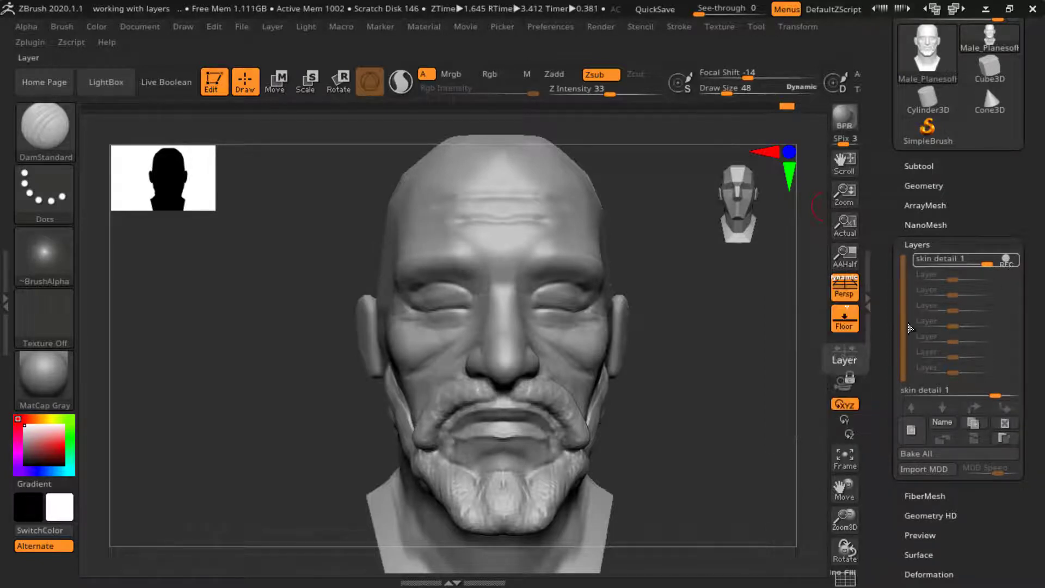
- Stop recording on the skin detail 1 layer and toggle the layer's visibility
drag(746, 397, 765, 357)
mouse_move(741, 390)
mouse_down()
mouse_move(758, 389)
mouse_move(751, 373)
mouse_up()
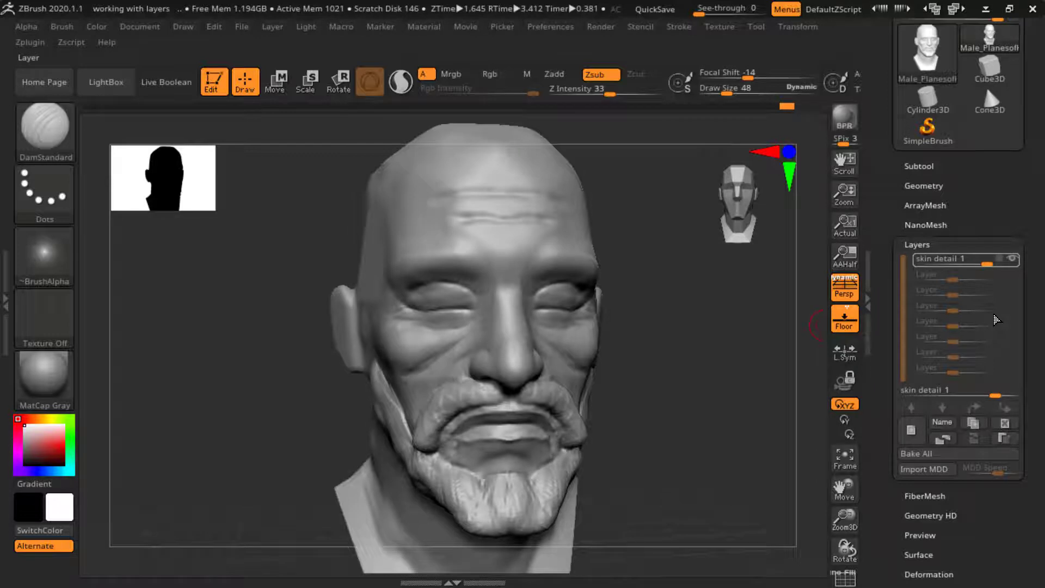
click(1013, 260)
click(1015, 262)
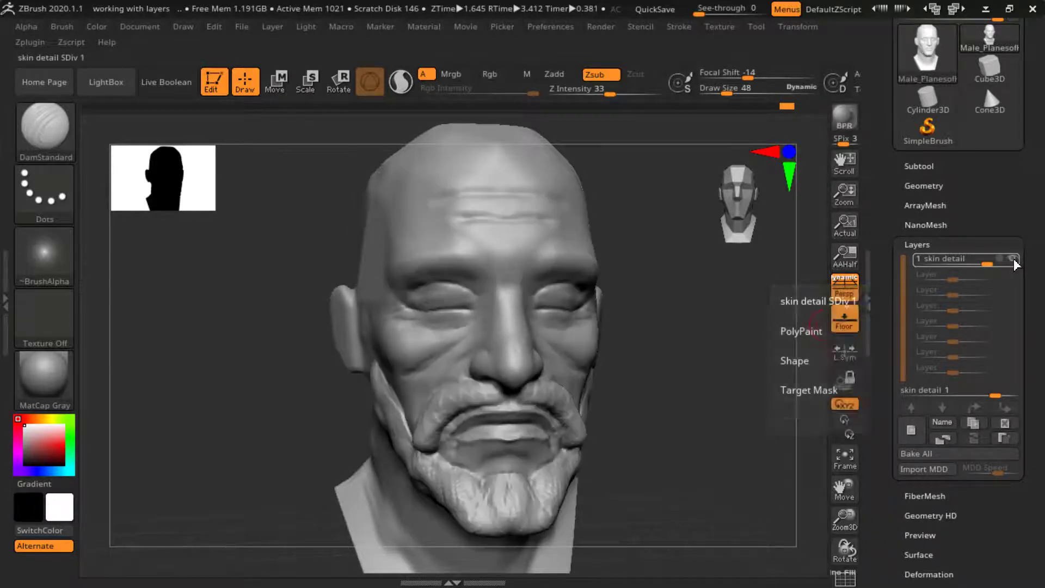
- Toggle the skin detail layer's visibility repeatedly to compare the head with and without the sculpted details
click(1015, 262)
click(1014, 262)
click(1015, 262)
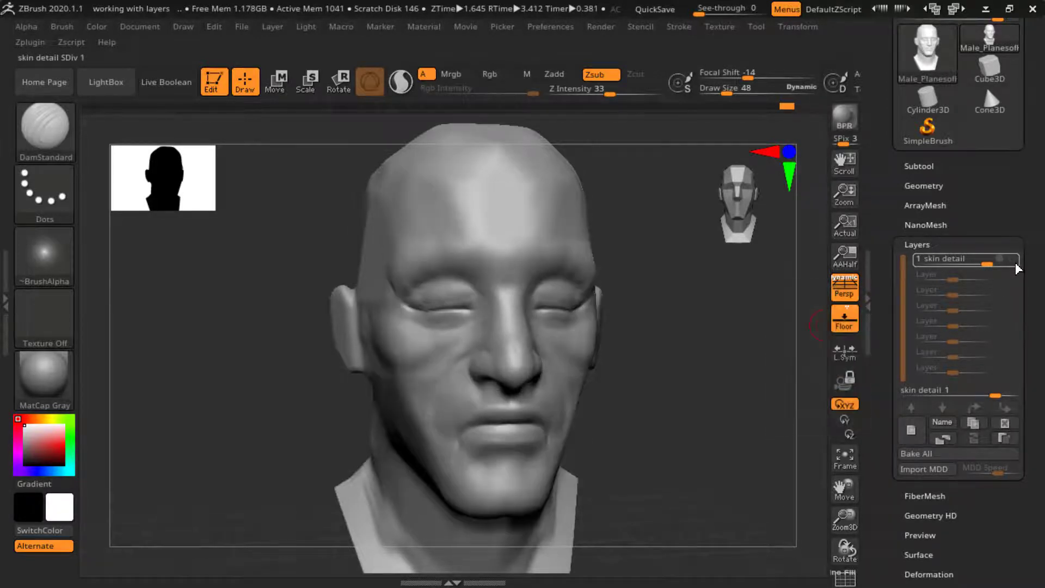
click(1014, 262)
click(1014, 261)
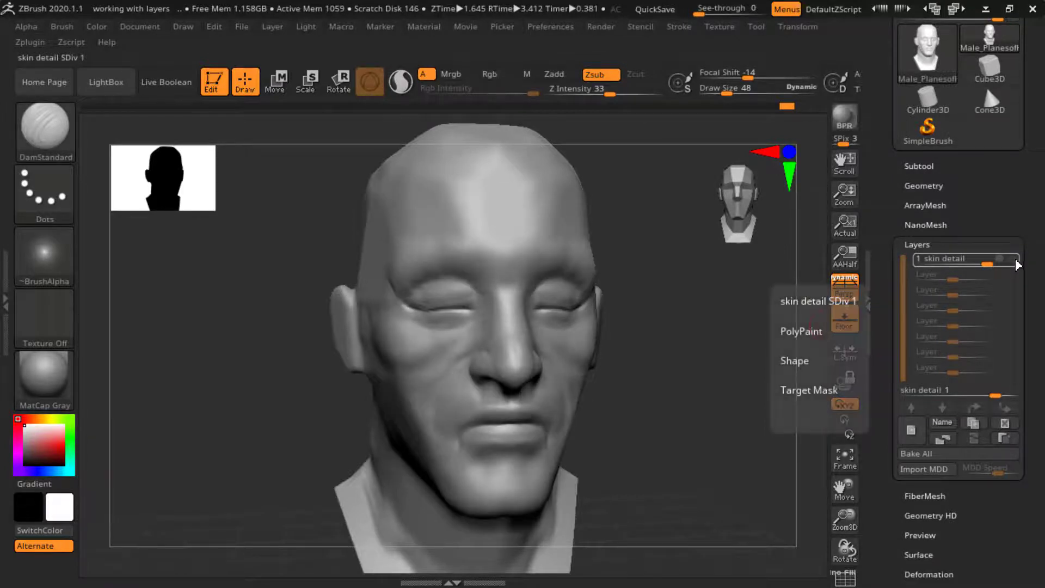
click(1014, 262)
click(1015, 264)
click(1014, 261)
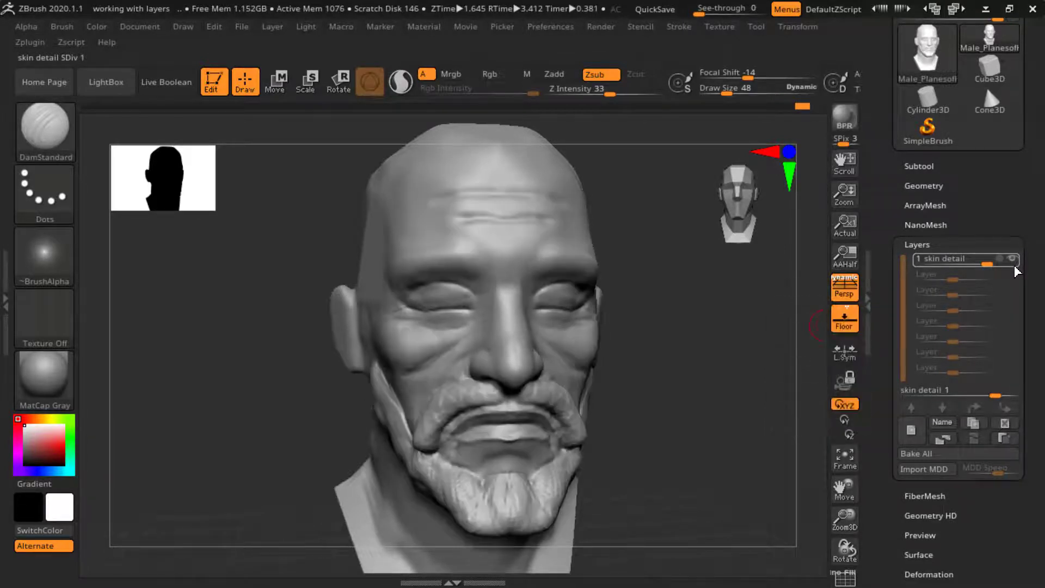
- Subdivide the head's geometry one more level in preparation for finer skin detail
click(739, 210)
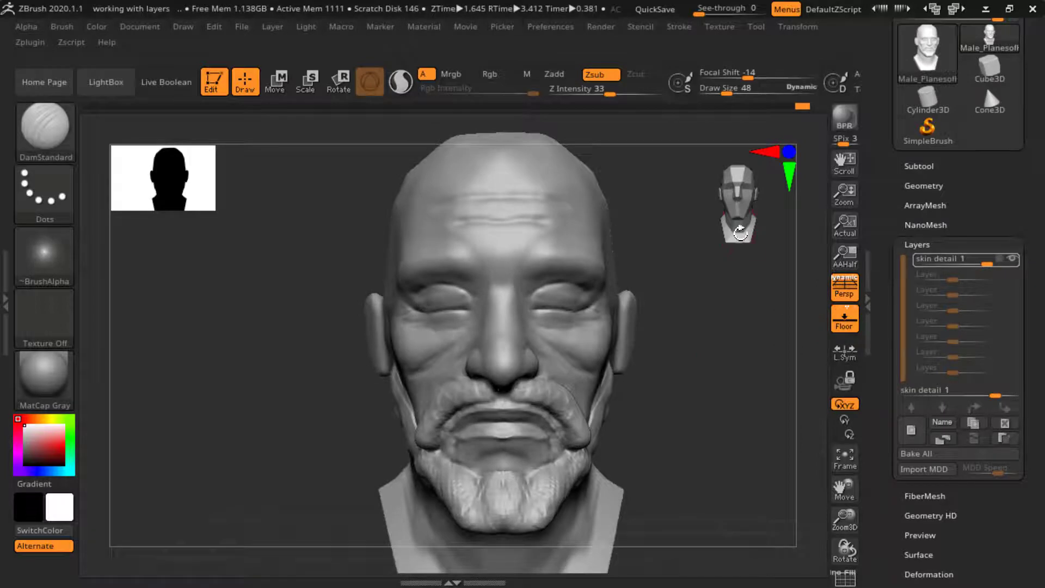
mouse_move(714, 273)
alt+mouse_down()
mouse_move(754, 320)
mouse_move(746, 303)
mouse_move(737, 329)
mouse_move(732, 317)
mouse_move(709, 316)
mouse_move(753, 324)
mouse_move(751, 345)
mouse_move(767, 359)
mouse_move(736, 350)
mouse_move(755, 349)
alt+mouse_up()
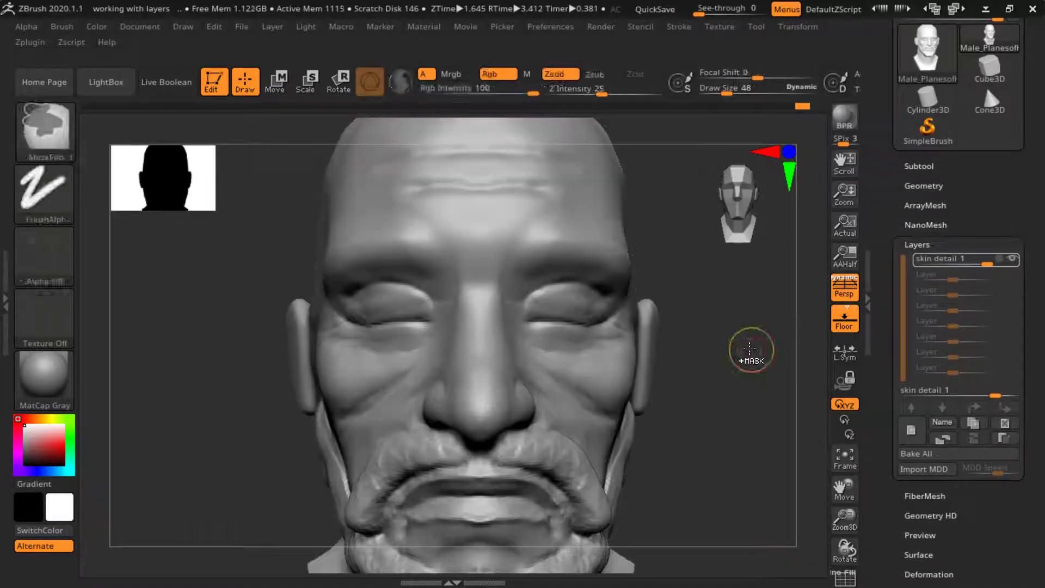
key(ctrl+z)
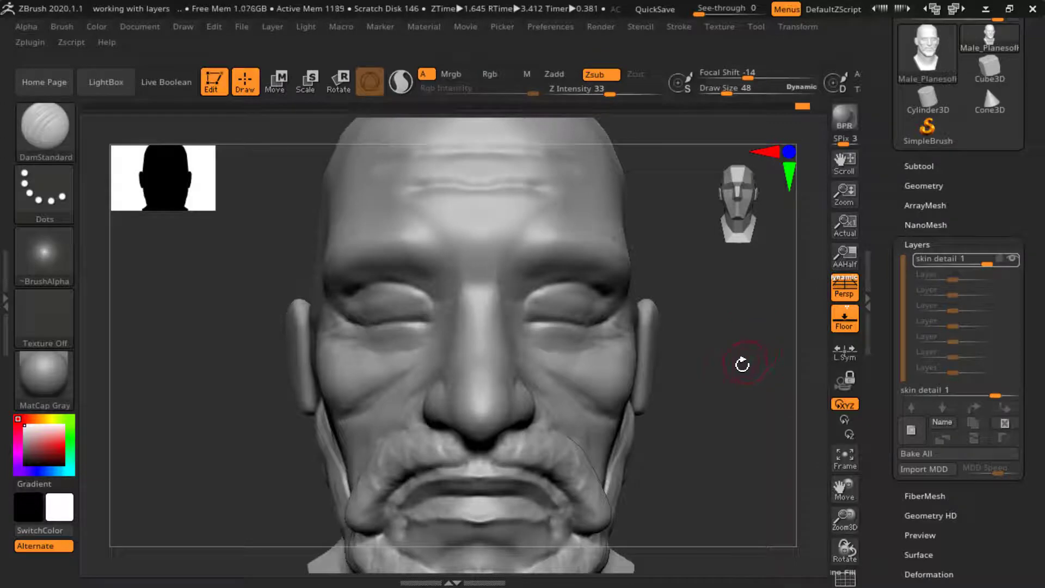
alt+drag(732, 358, 778, 406)
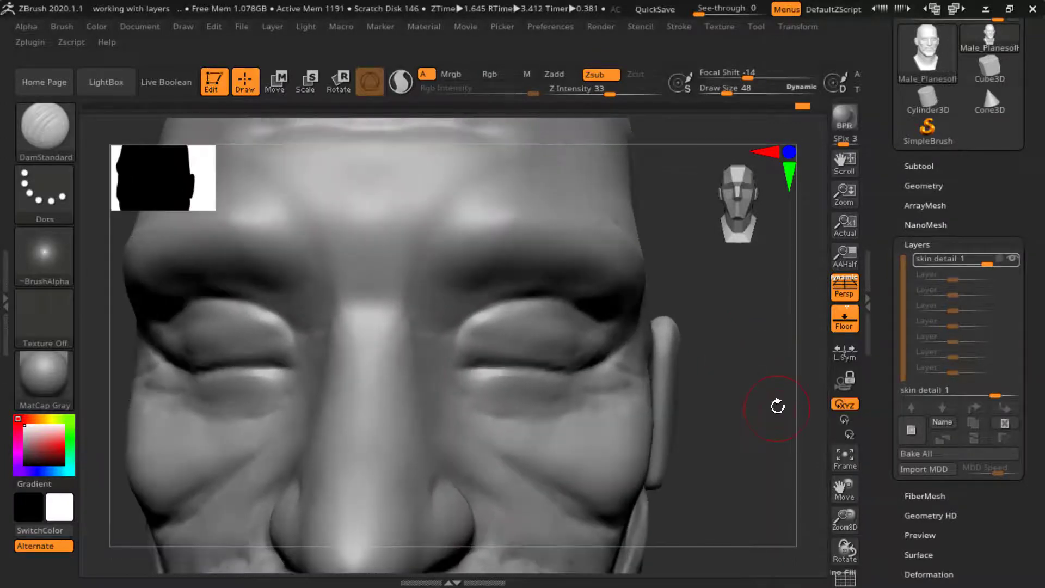
key(ctrl+d)
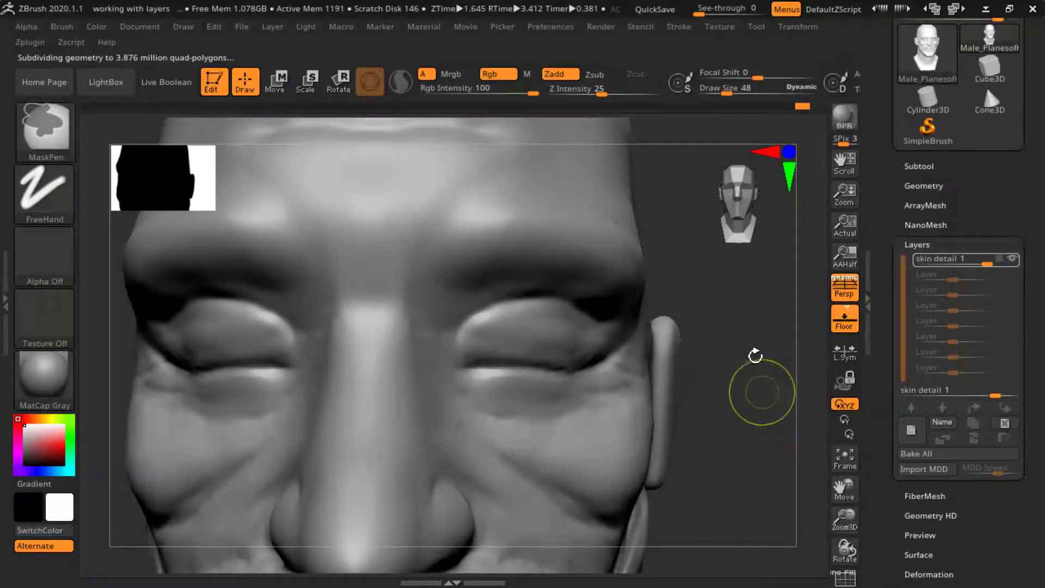
mouse_move(751, 370)
alt+mouse_down()
mouse_move(730, 336)
mouse_move(742, 364)
mouse_move(742, 345)
mouse_move(815, 282)
alt+mouse_up()
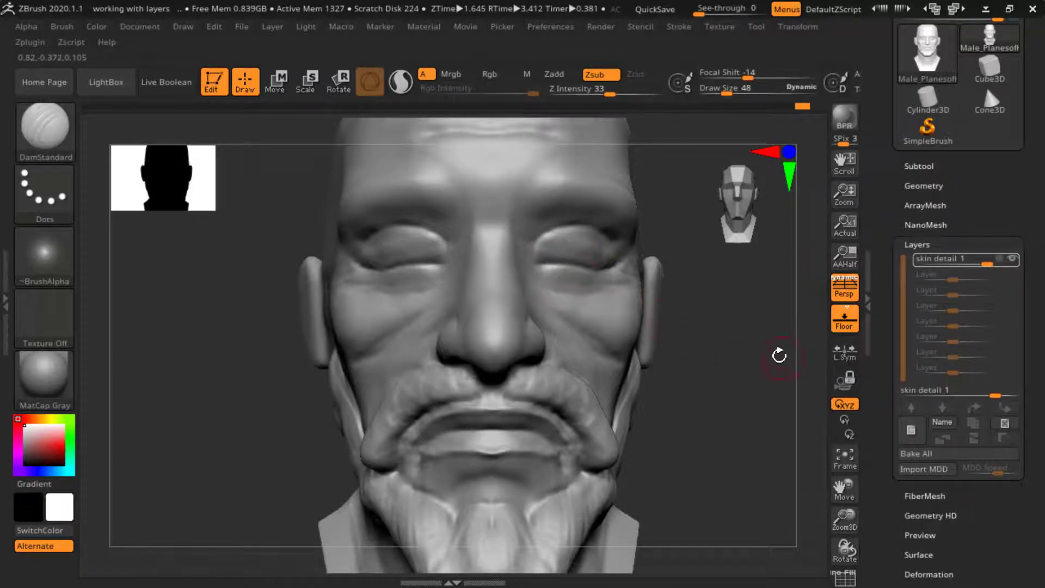
- Add a new sculpting layer to the head and try to name it pores
click(912, 430)
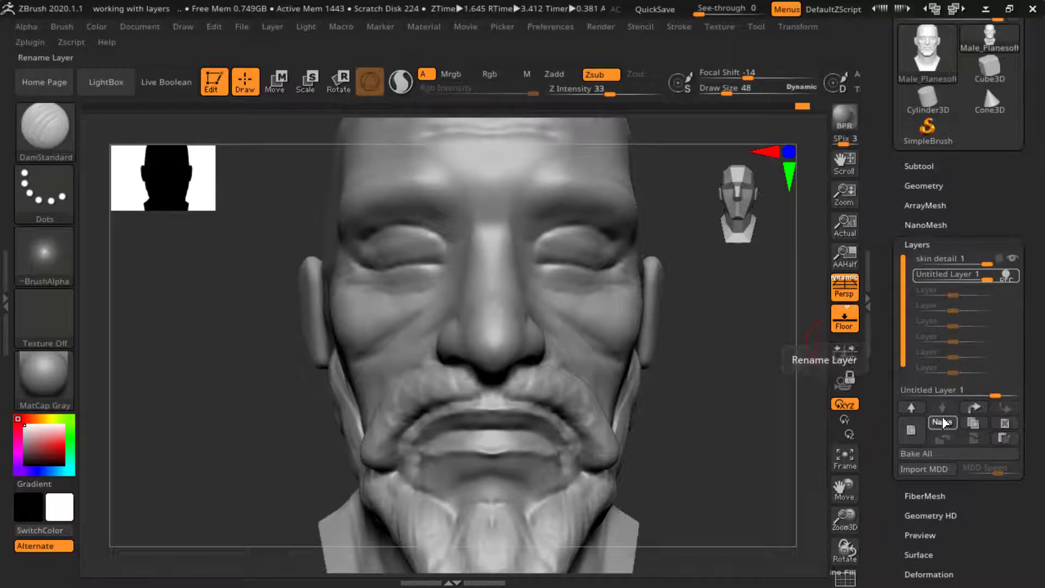
click(943, 423)
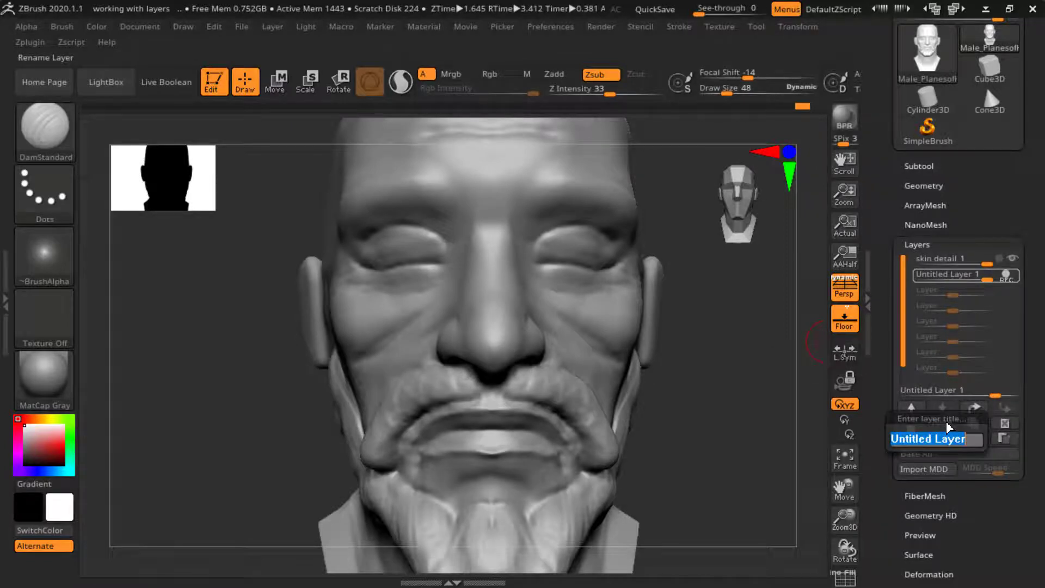
text(pores)
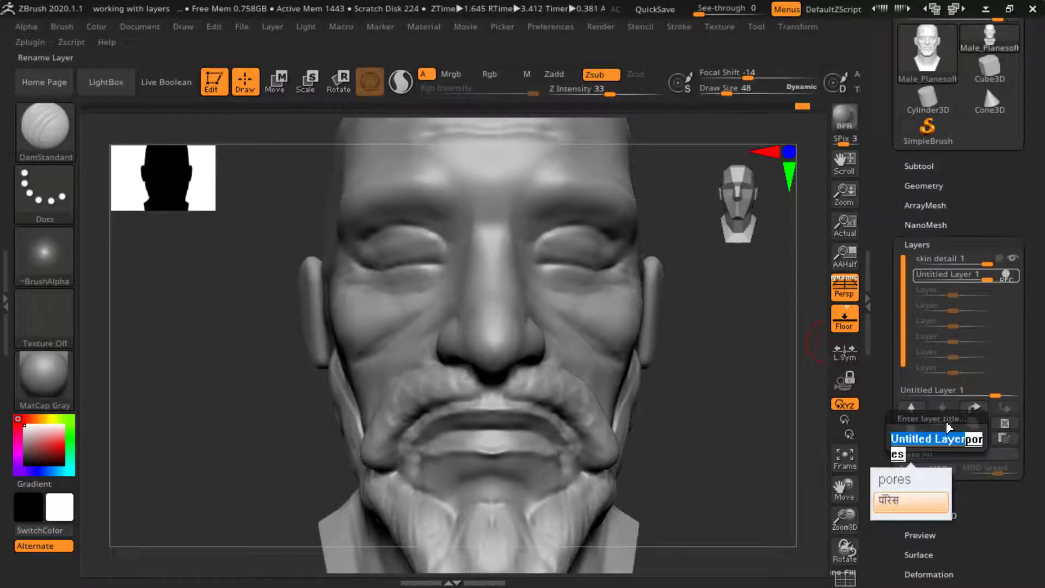
key(Return)
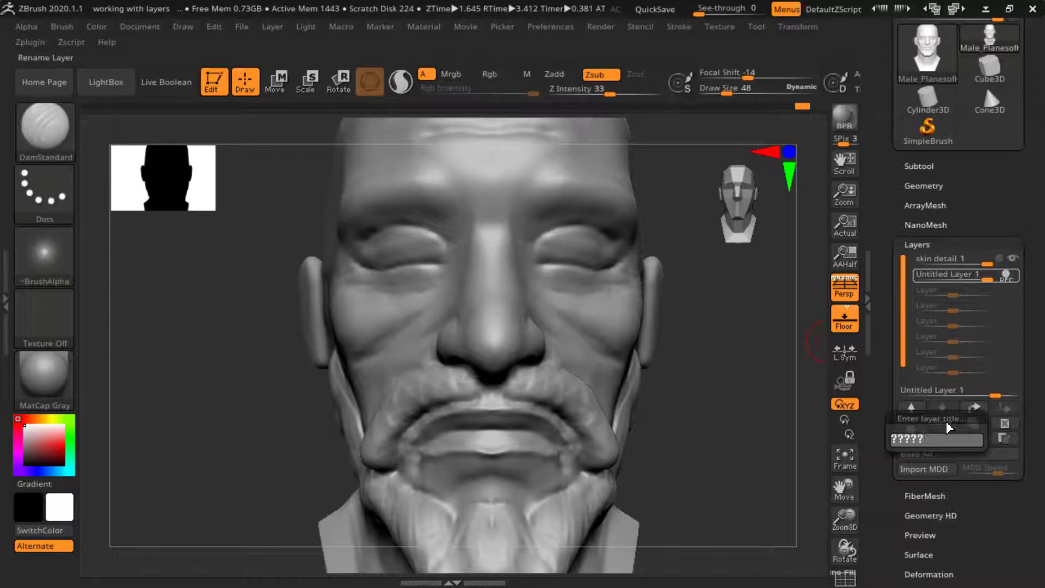
- Clear the garbled layer title and try to enter pores again
key(BackSpace)
key(BackSpace)
key(BackSpace)
key(BackSpace)
key(BackSpace)
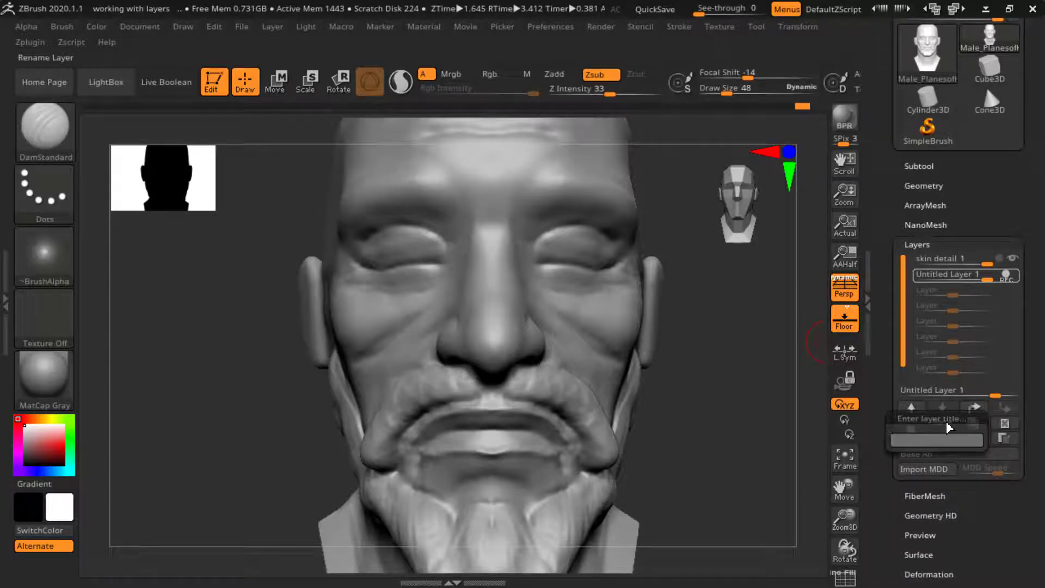
text(pores)
key(Return)
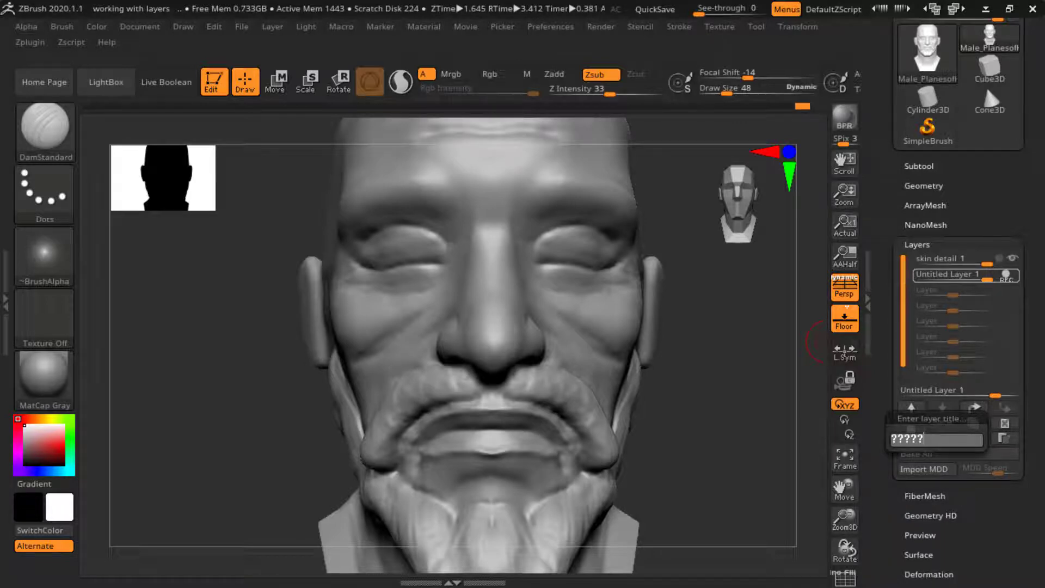
- Switch the Windows keyboard input language to English, return to ZBrush and minimize the recorder window
key(alt+Tab)
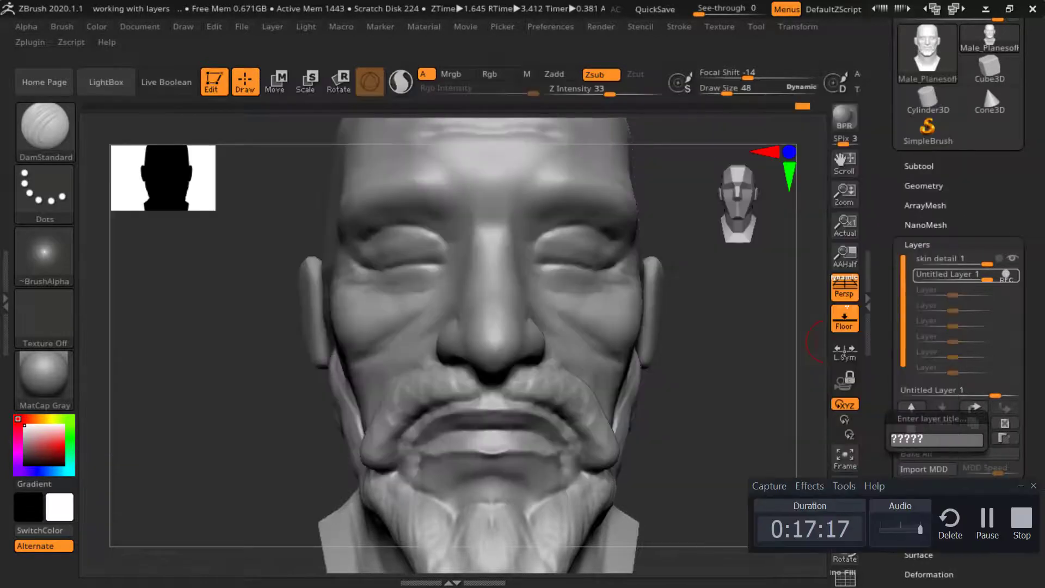
key(alt+Tab)
key(Tab)
key(alt+Tab)
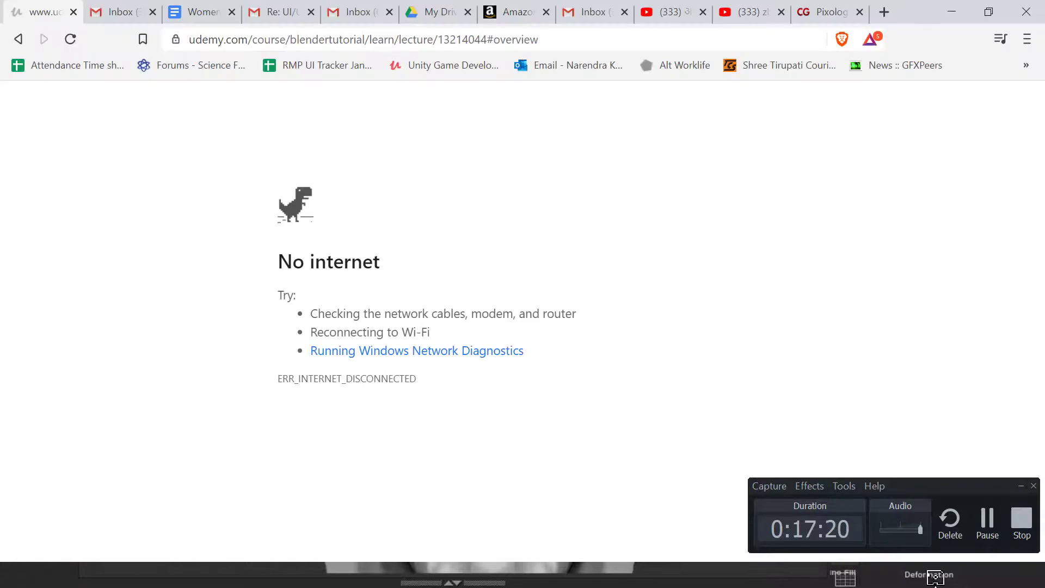
key(alt+Tab)
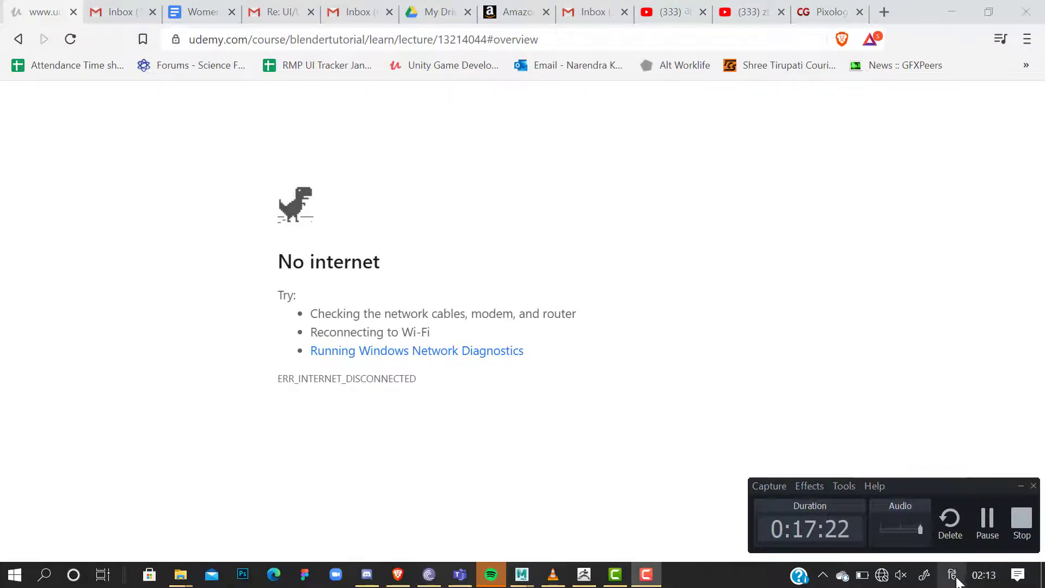
click(953, 577)
click(942, 400)
key(alt+Tab)
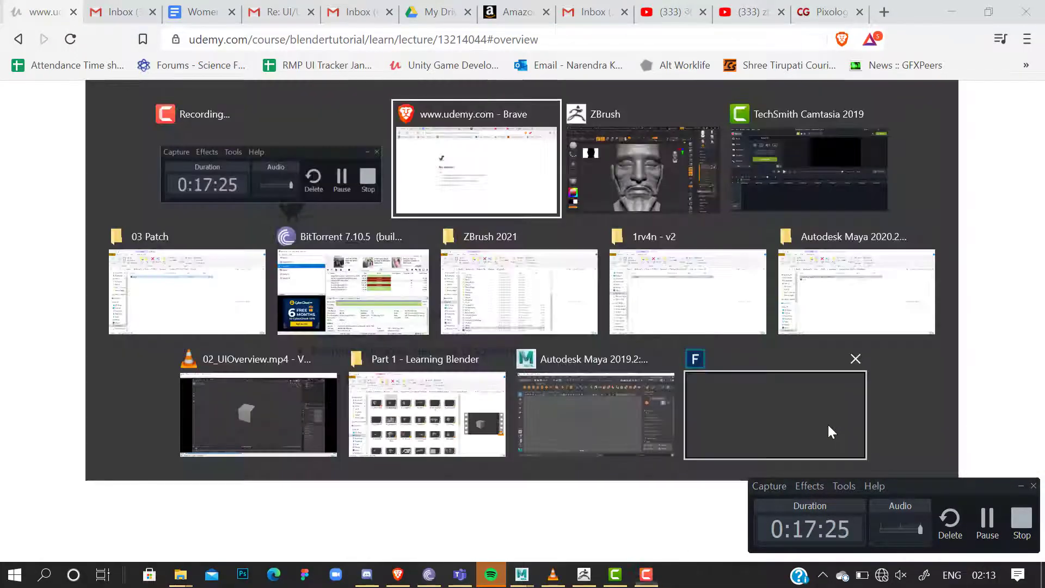
key(alt+Tab)
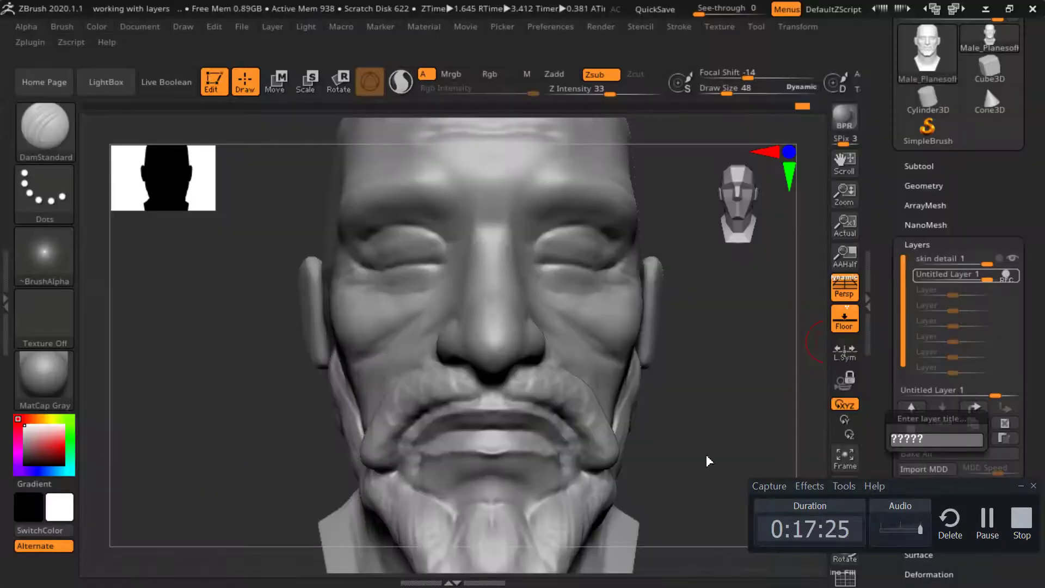
click(1022, 487)
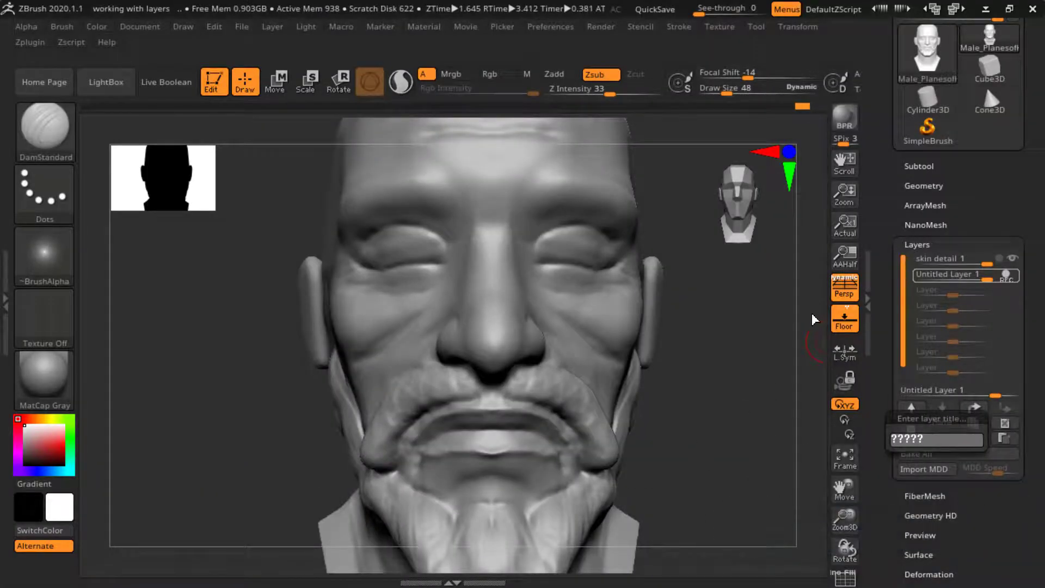
- Name the new layer skin pores and move it above the skin detail layer
click(946, 438)
text(sc)
text(in pores)
key(Return)
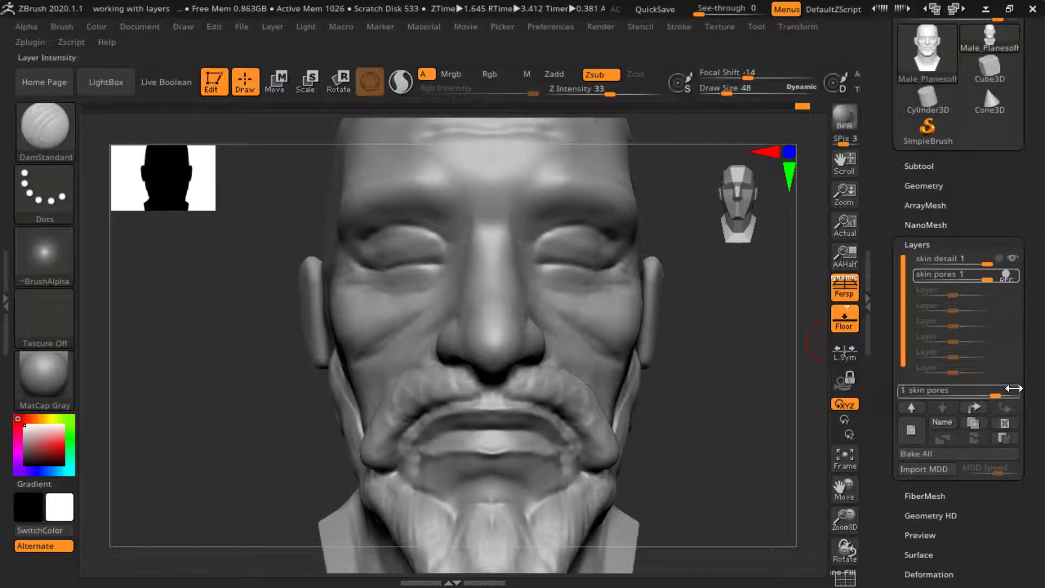
click(974, 407)
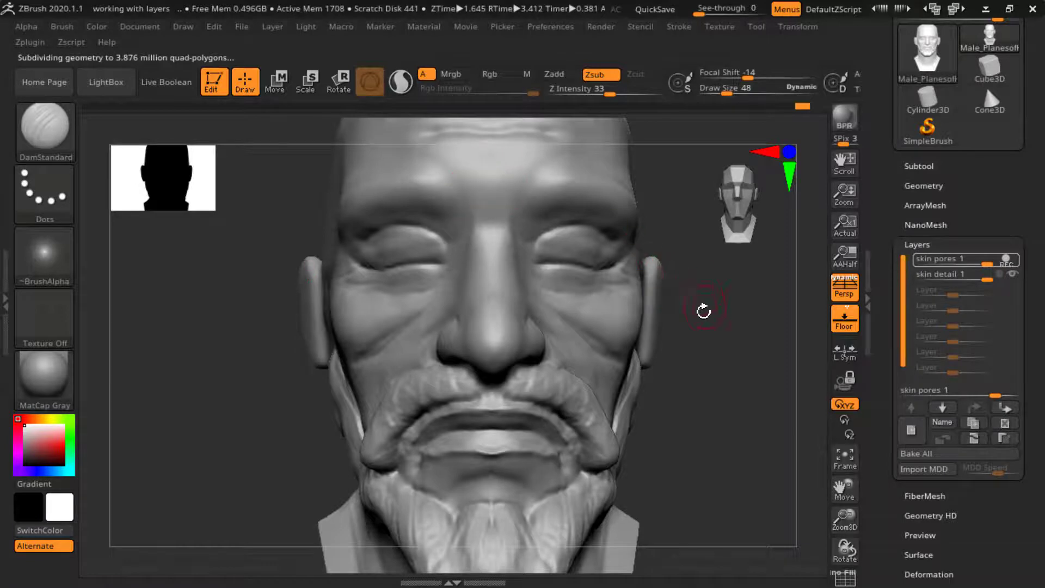
- Set up the Standard brush with the Spray stroke, Alpha 23 and a draw size of 45
mouse_move(703, 310)
mouse_down()
mouse_move(722, 303)
mouse_move(564, 296)
mouse_up()
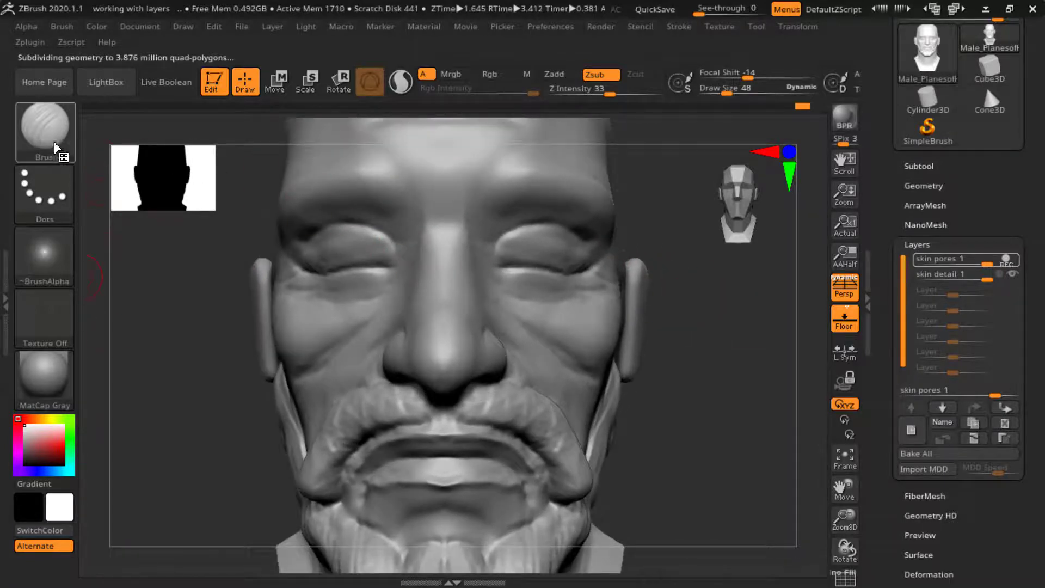
click(75, 140)
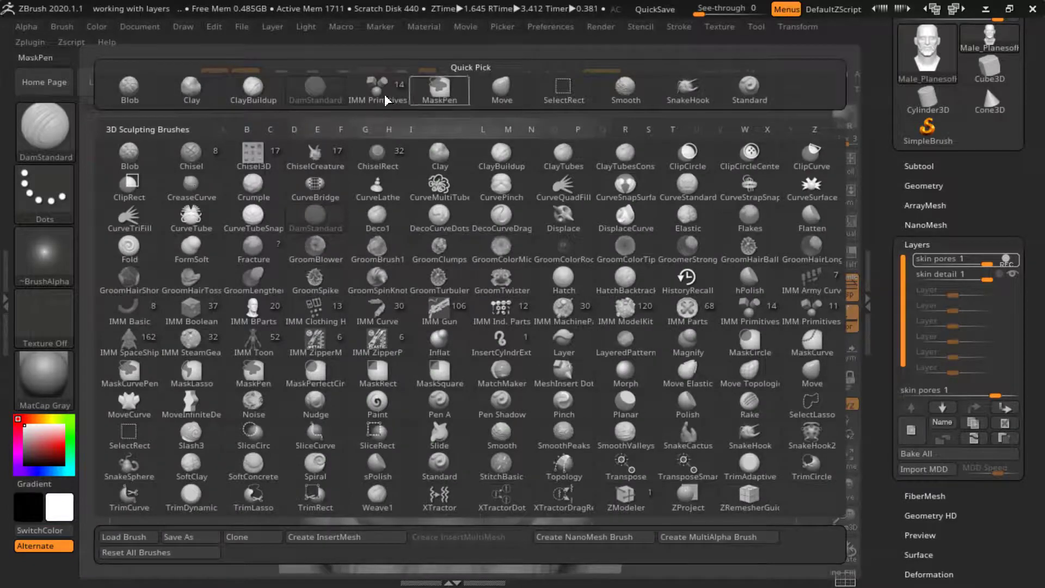
click(750, 88)
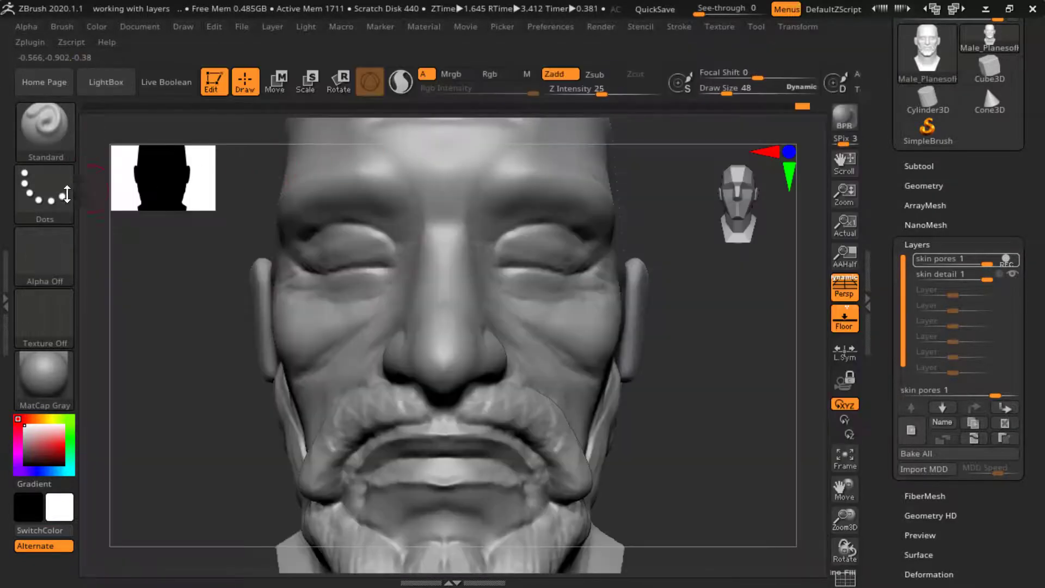
click(46, 195)
click(374, 207)
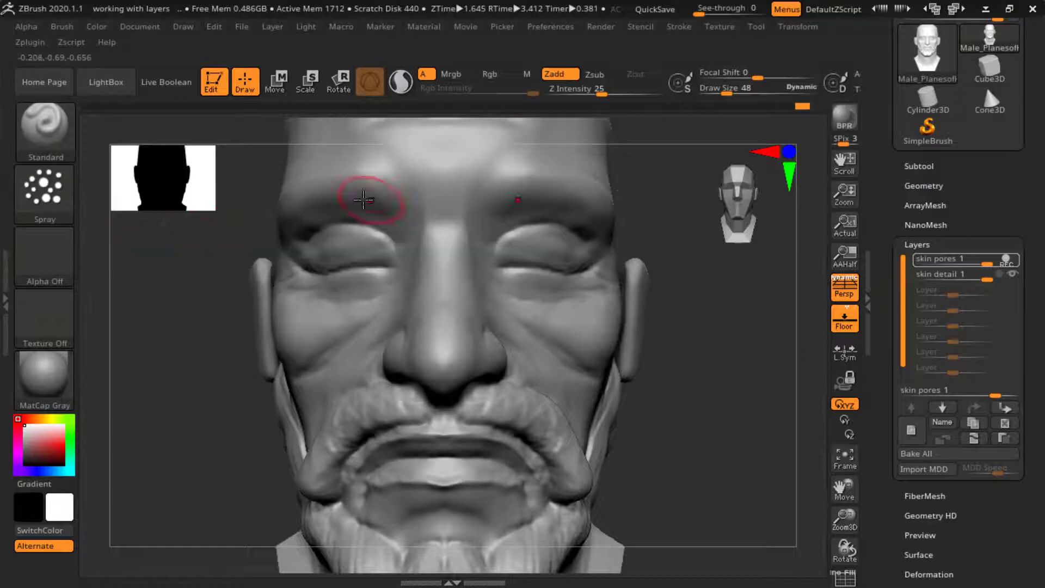
click(45, 255)
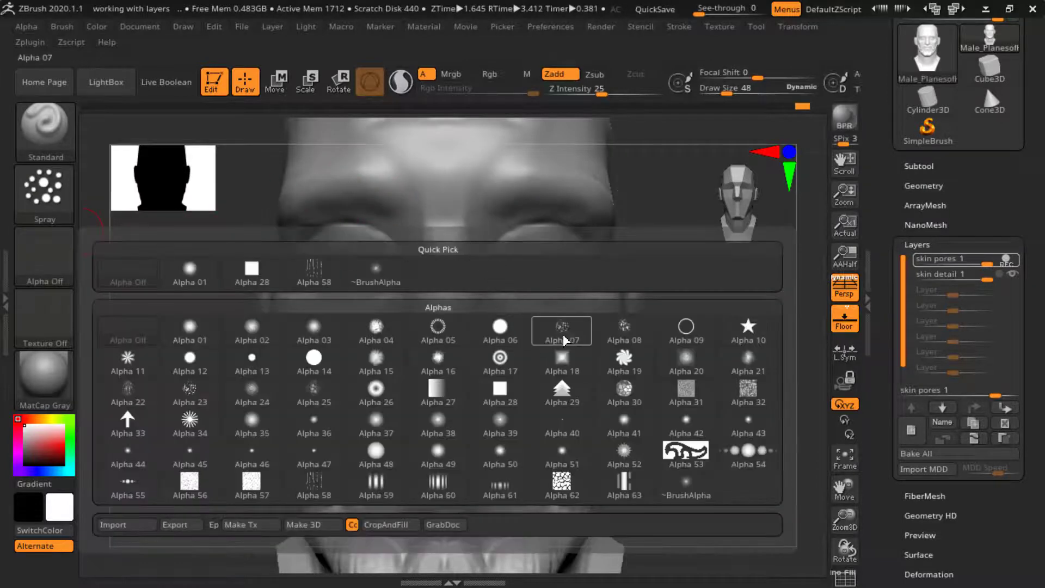
mouse_move(208, 402)
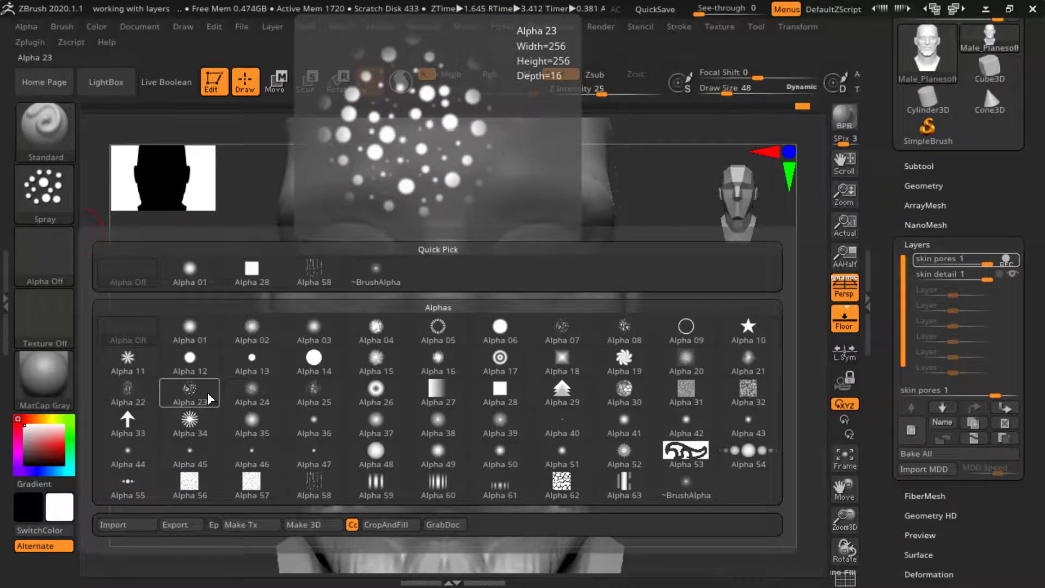
click(196, 403)
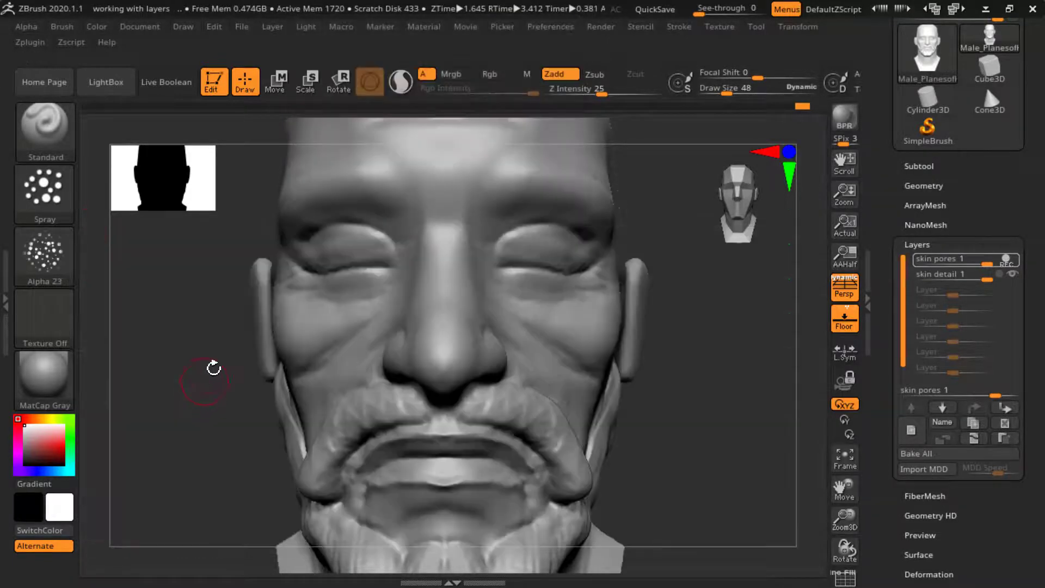
key(space)
- Spray a test patch of pores on the cheek below the eye and undo it
mouse_move(714, 287)
alt+mouse_down()
mouse_move(697, 266)
mouse_move(744, 288)
mouse_move(710, 265)
alt+mouse_up()
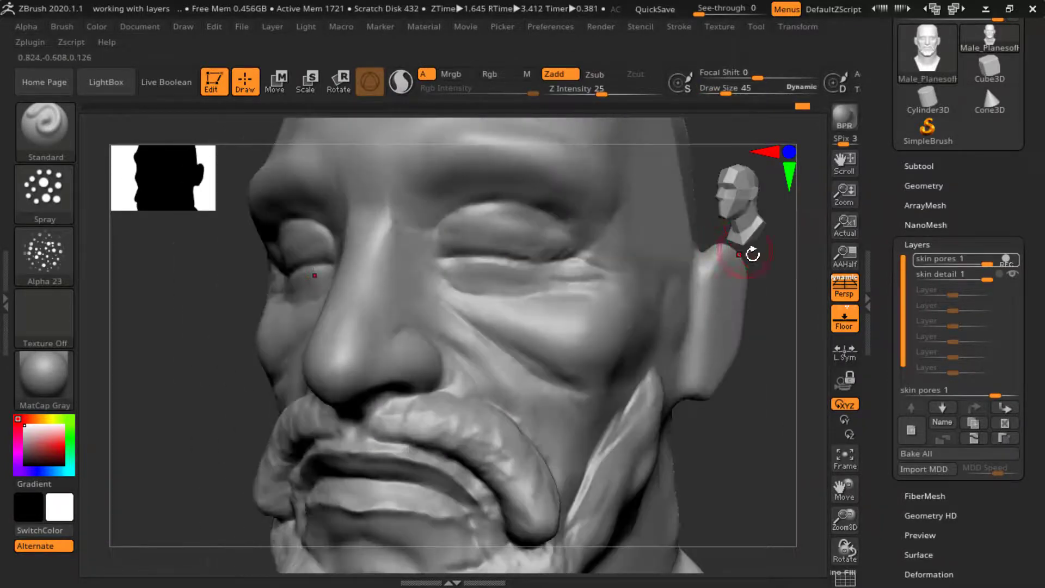
mouse_move(776, 282)
alt+mouse_down()
mouse_move(723, 299)
mouse_move(716, 321)
alt+mouse_up()
drag(534, 351, 568, 361)
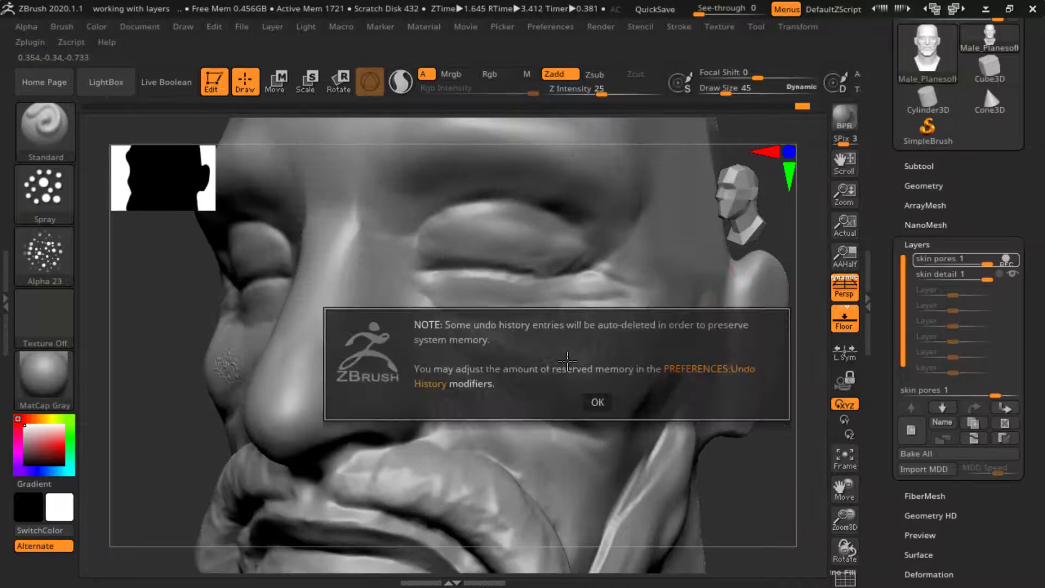
click(597, 402)
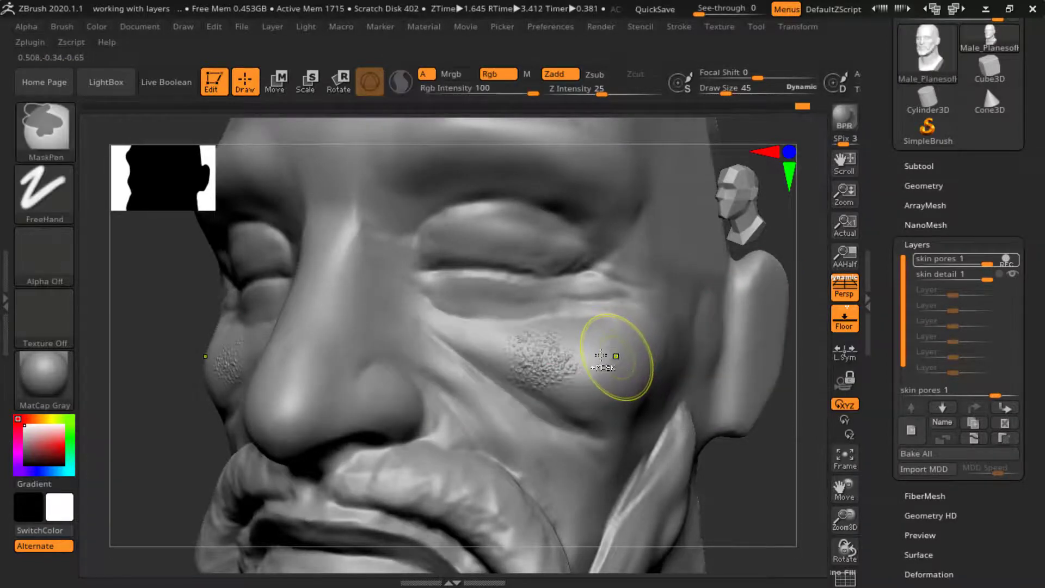
key(ctrl+z)
- Set the brush's focal shift to -29 and spray pores over the cheek below the eye
right_click(581, 358)
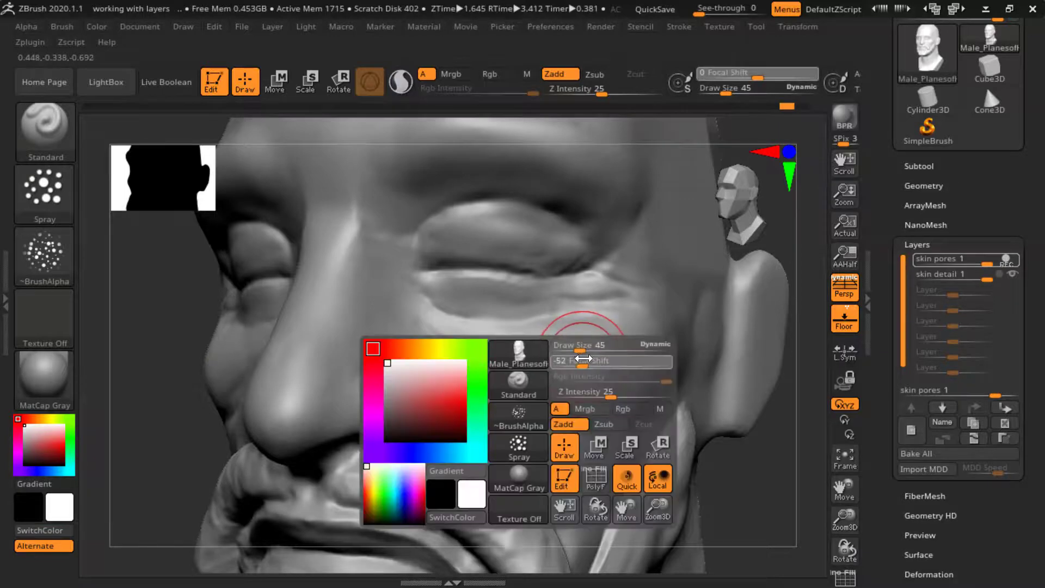
mouse_move(593, 358)
mouse_down()
mouse_move(555, 376)
mouse_move(620, 341)
mouse_move(622, 354)
mouse_up()
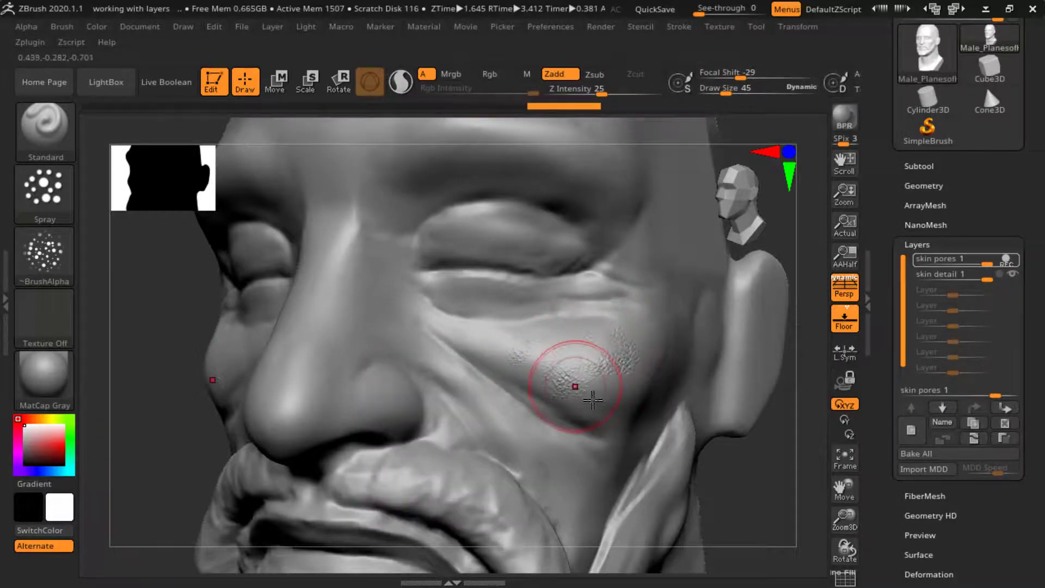
drag(593, 400, 575, 369)
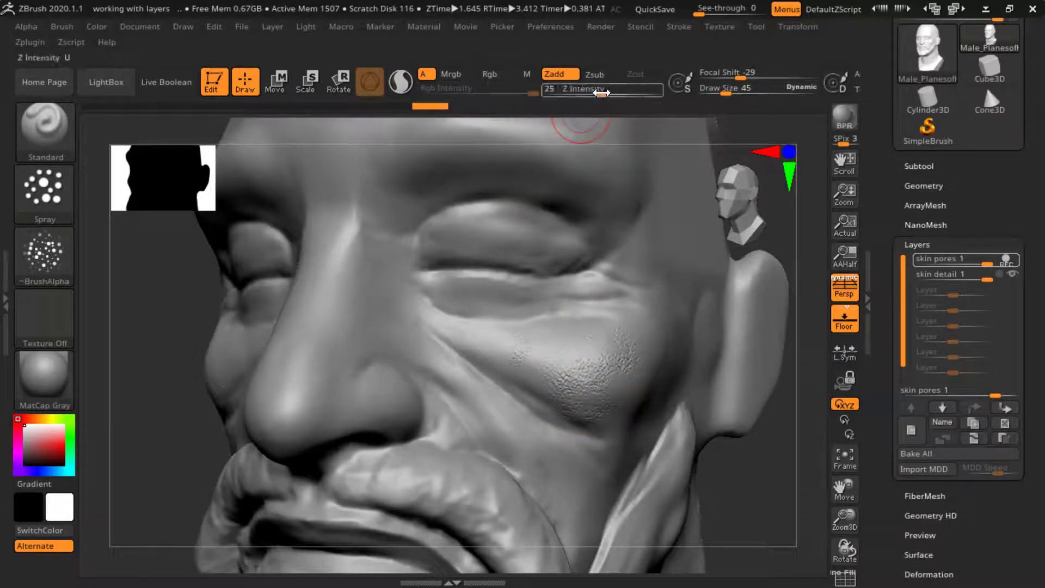
- Lower the brush's Z Intensity to 17 and spray more pores across the cheek
drag(601, 93, 593, 93)
mouse_move(564, 333)
mouse_down()
mouse_move(558, 347)
mouse_move(502, 357)
mouse_up()
drag(604, 409, 625, 408)
mouse_move(587, 362)
mouse_down()
mouse_move(513, 350)
mouse_move(587, 372)
mouse_up()
- Set the draw size to 86 and spray pores over the bridge, sides and tip of the nose
drag(184, 424, 277, 387)
key(space)
drag(418, 262, 427, 263)
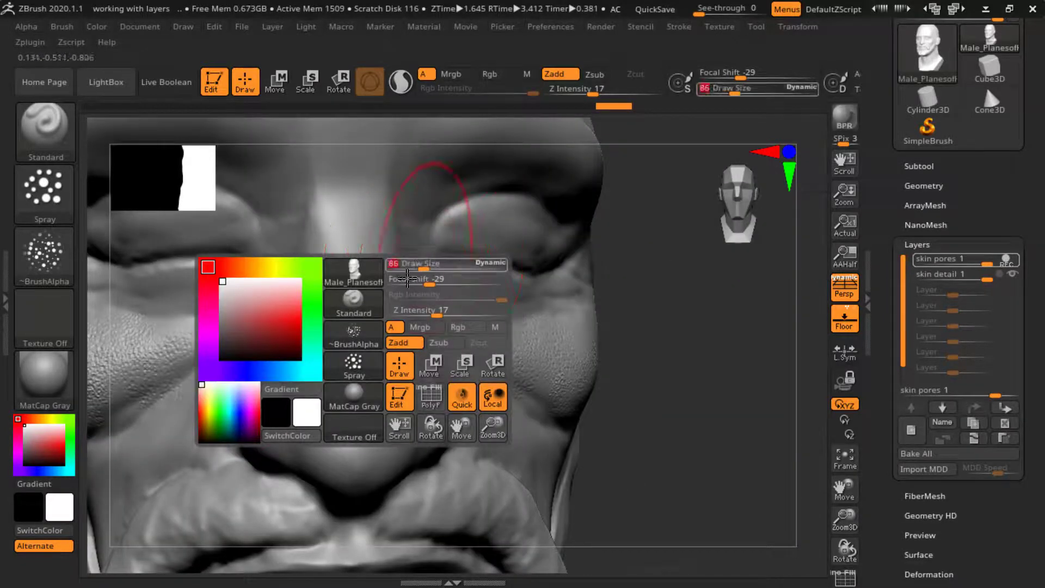
drag(320, 349, 350, 296)
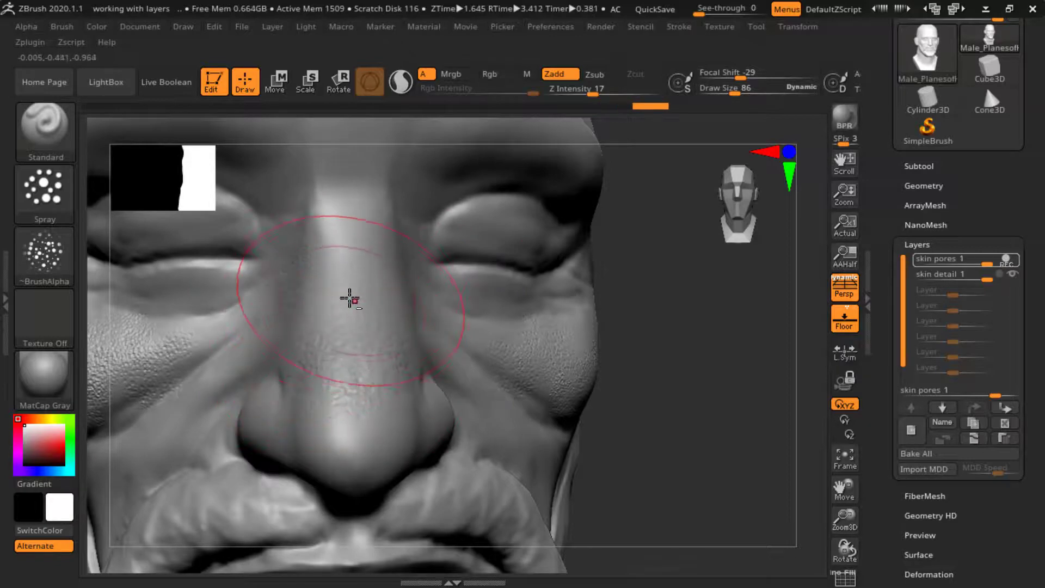
mouse_move(334, 212)
mouse_down()
mouse_move(283, 334)
mouse_move(242, 355)
mouse_move(387, 345)
mouse_up()
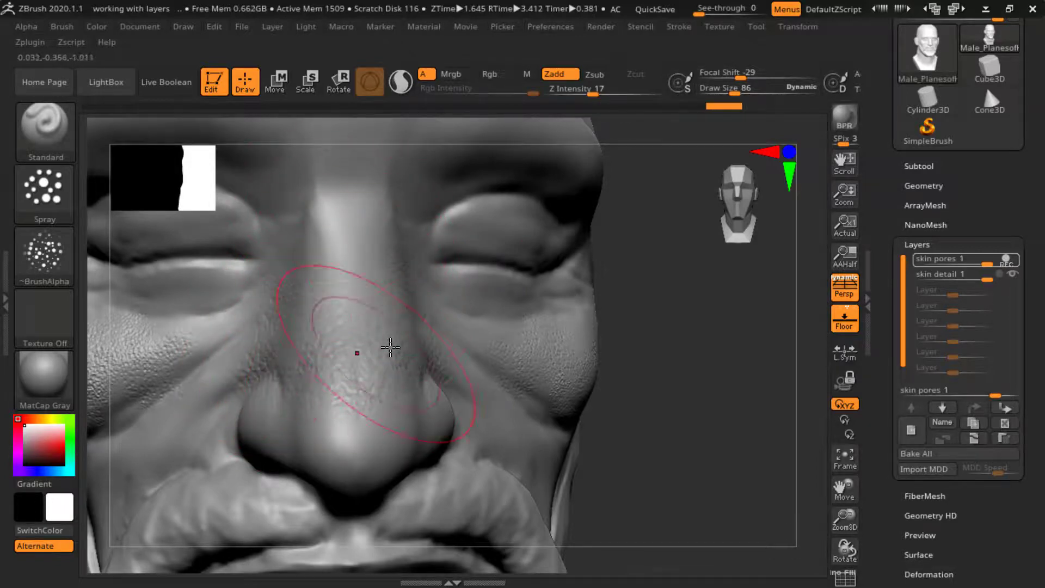
mouse_move(713, 383)
mouse_down()
mouse_move(708, 305)
mouse_move(644, 296)
mouse_up()
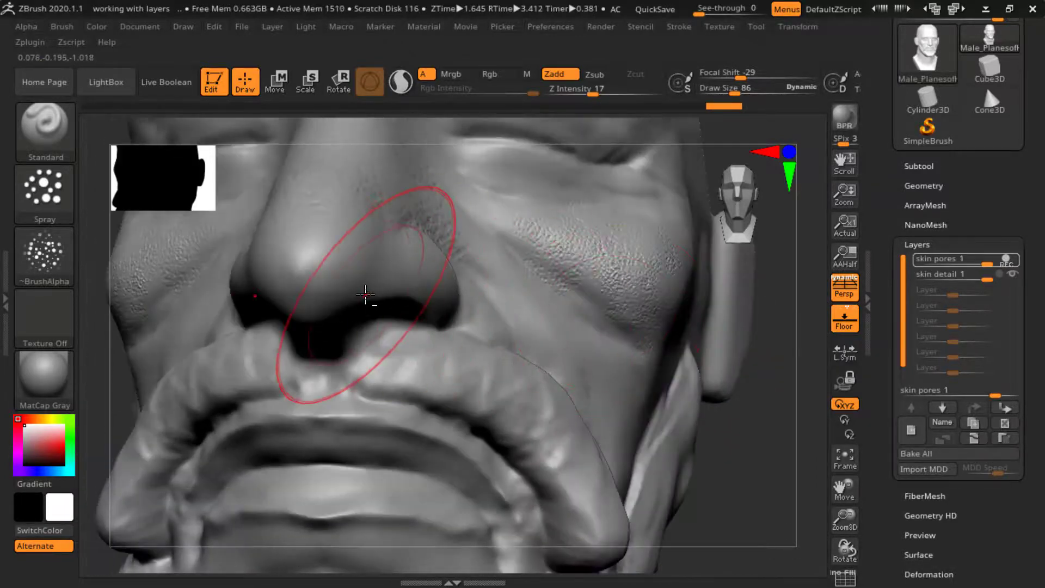
drag(370, 301, 351, 288)
mouse_move(380, 252)
mouse_down()
mouse_move(381, 186)
mouse_move(352, 263)
mouse_move(328, 231)
mouse_move(368, 245)
mouse_move(300, 288)
mouse_move(392, 235)
mouse_move(328, 258)
mouse_up()
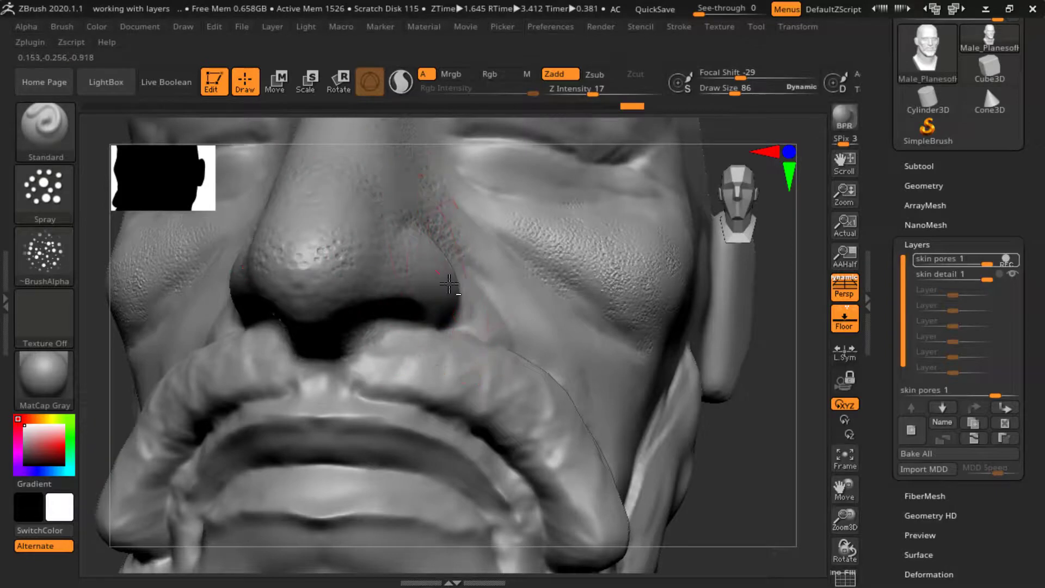
- Set the draw size to 77 and spray pores on the cheek fold beside the nose, undoing the first stroke
key(space)
drag(473, 248, 460, 247)
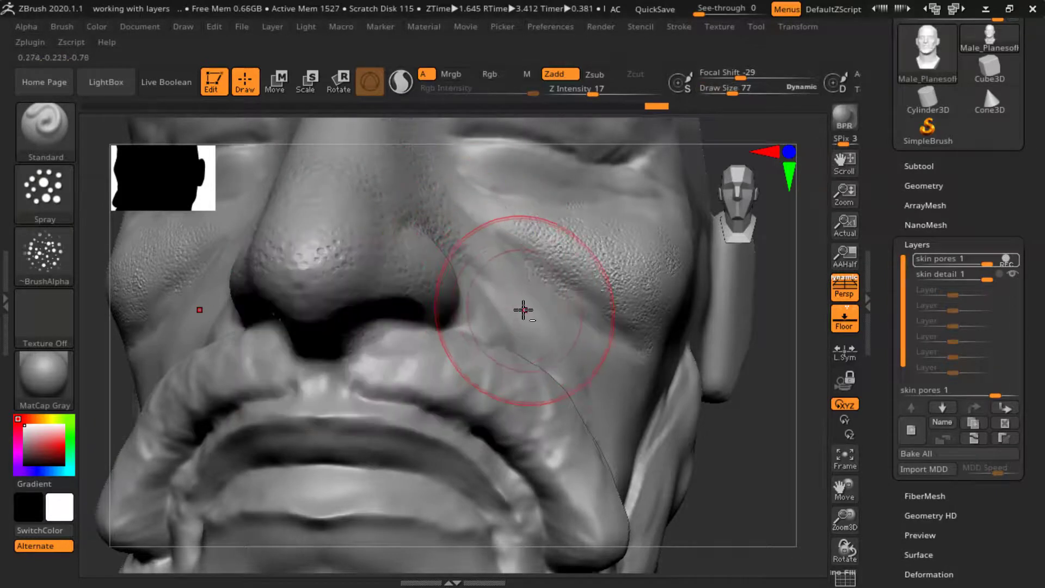
mouse_move(517, 304)
alt+mouse_down()
mouse_move(506, 282)
mouse_move(519, 267)
alt+mouse_up()
key(ctrl+z)
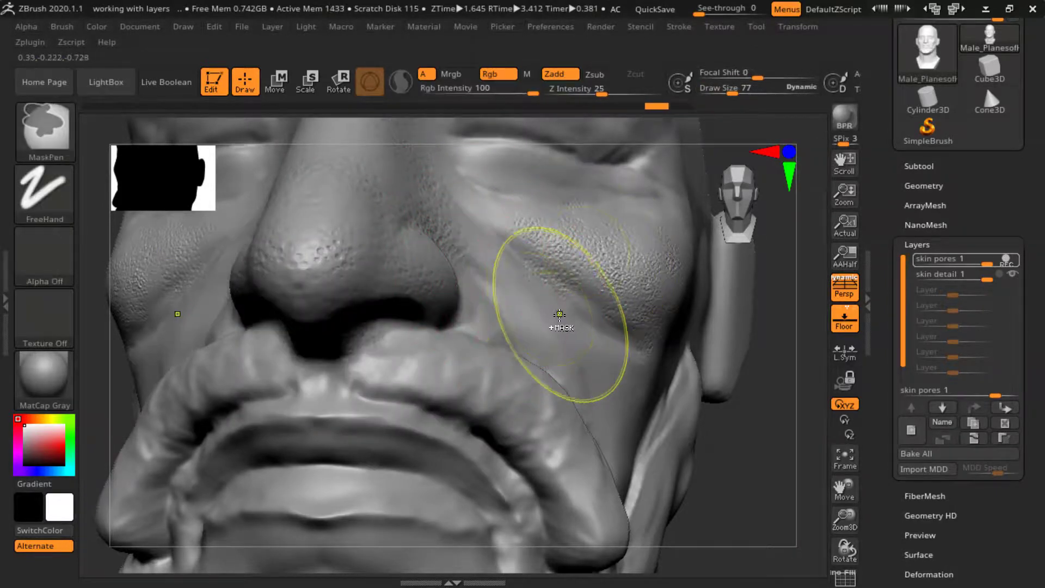
drag(520, 304, 506, 272)
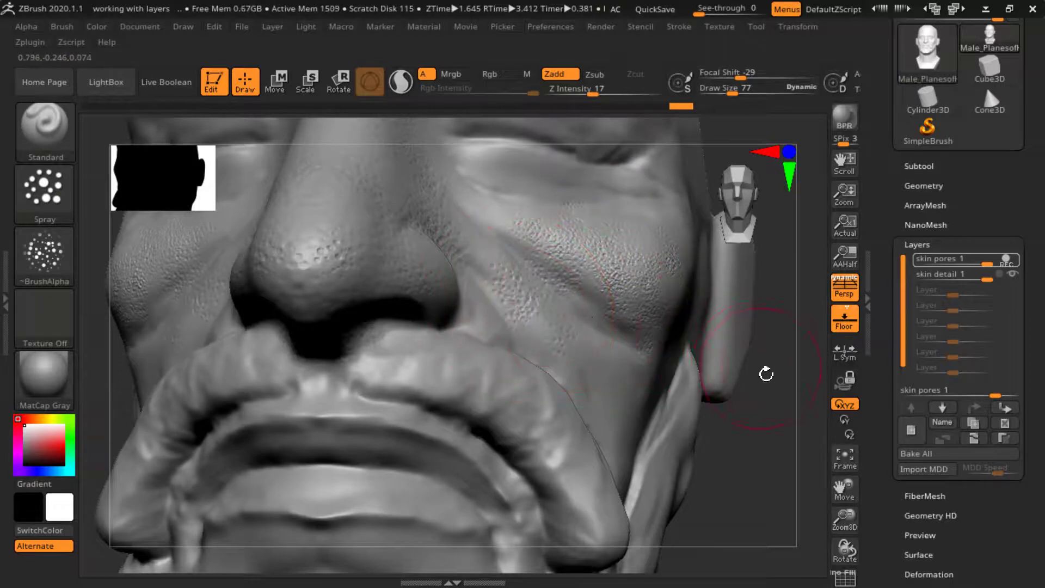
- Spray pores between the eyebrows and outward along the brow ridge
mouse_move(765, 373)
alt+mouse_down()
mouse_move(690, 343)
mouse_move(712, 300)
mouse_move(704, 263)
mouse_move(746, 250)
mouse_move(660, 272)
mouse_move(677, 257)
mouse_move(625, 220)
mouse_move(704, 371)
mouse_move(700, 297)
mouse_move(715, 307)
mouse_move(679, 192)
alt+mouse_up()
alt+drag(688, 258, 721, 381)
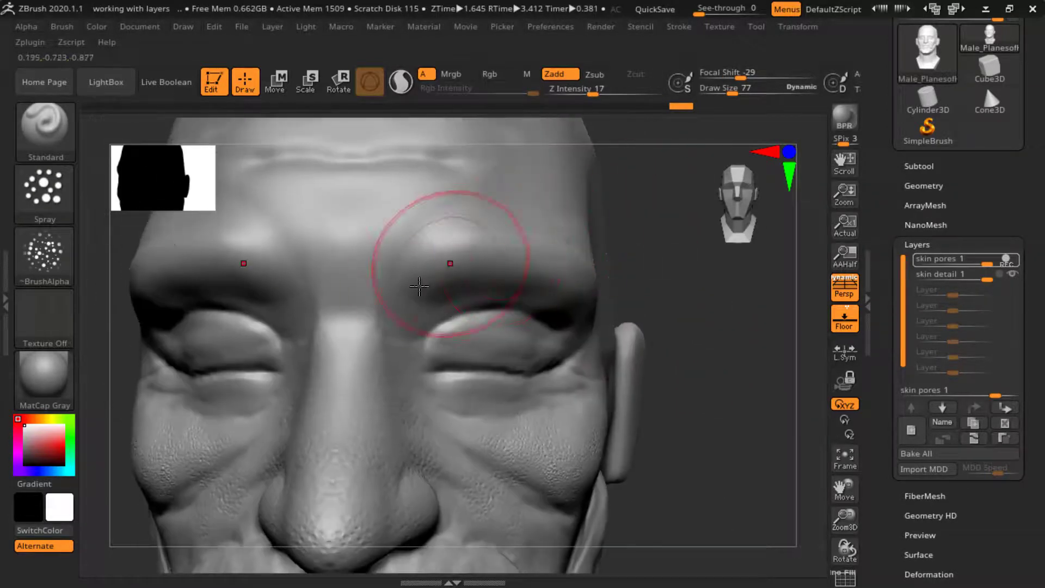
mouse_move(389, 305)
mouse_down()
mouse_move(392, 345)
mouse_move(425, 357)
mouse_up()
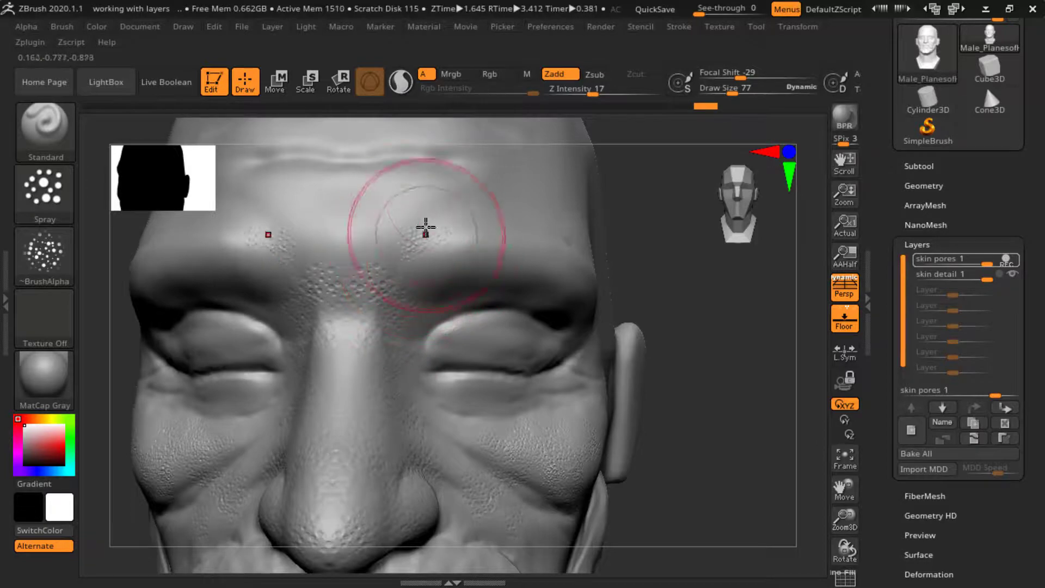
mouse_move(410, 204)
mouse_down()
mouse_move(392, 233)
mouse_move(377, 231)
mouse_up()
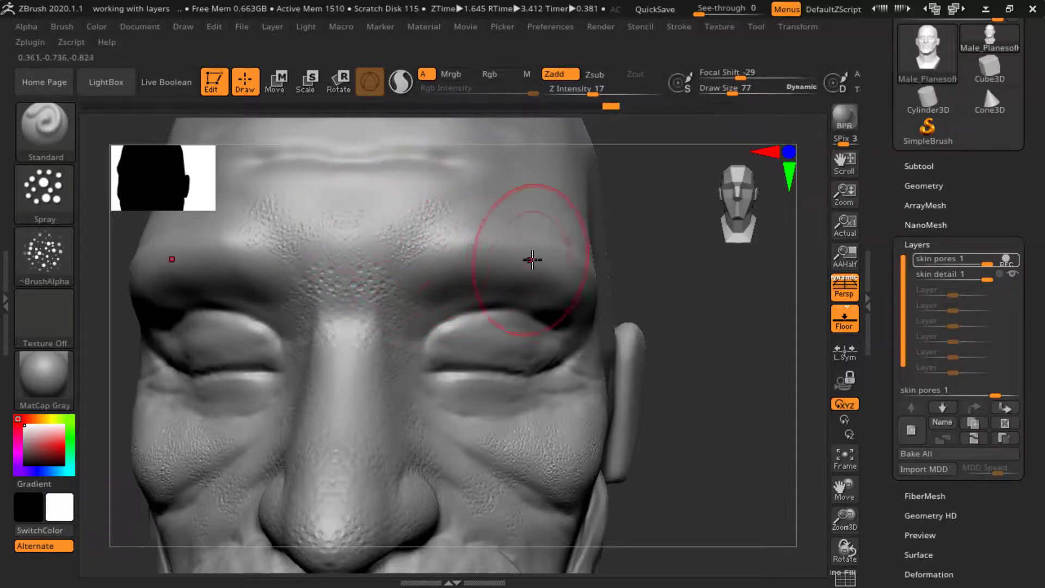
drag(489, 272, 551, 266)
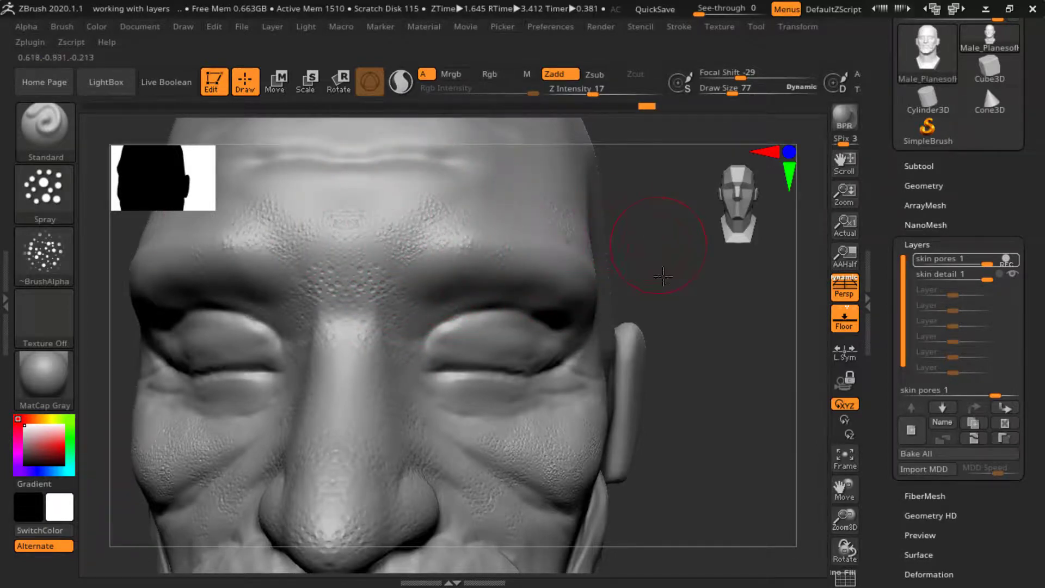
- Spray pores across the forehead wrinkles and out to the temple
mouse_move(662, 276)
mouse_down()
mouse_move(525, 261)
mouse_move(555, 186)
mouse_move(631, 223)
mouse_up()
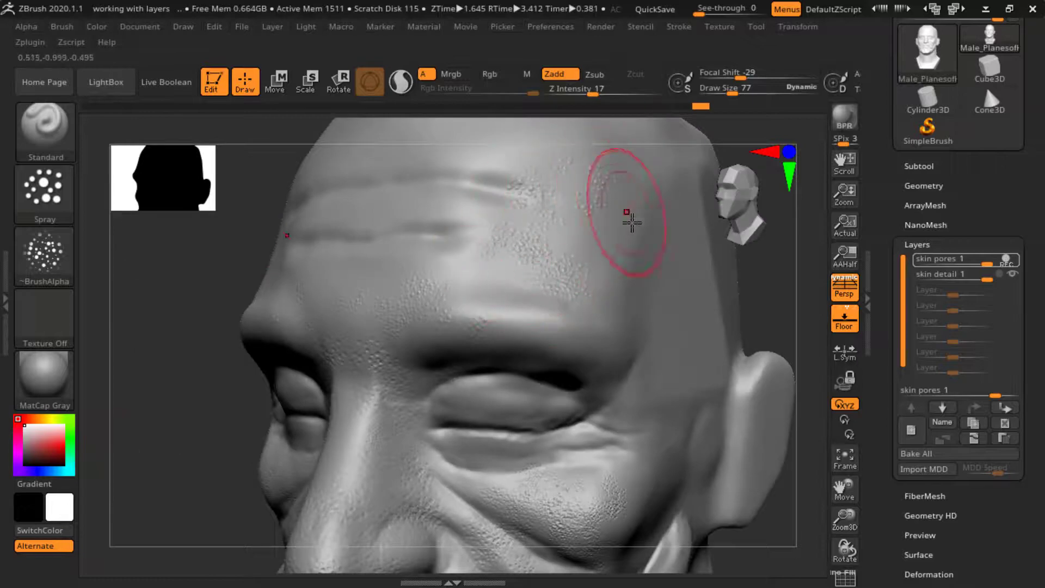
mouse_move(538, 266)
mouse_down()
mouse_move(567, 245)
mouse_move(520, 283)
mouse_move(566, 283)
mouse_move(507, 272)
mouse_up()
mouse_move(427, 220)
mouse_down()
mouse_move(408, 252)
mouse_move(459, 184)
mouse_move(481, 175)
mouse_move(519, 228)
mouse_move(615, 269)
mouse_move(595, 311)
mouse_up()
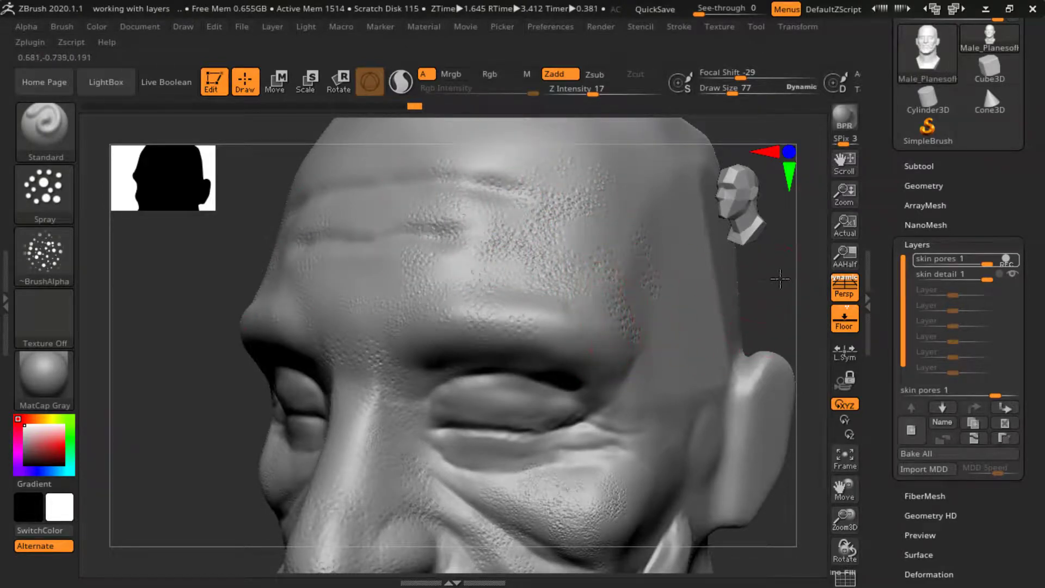
- Spray pores over the upper eyelid and around the outer corner of the eye
shift+drag(780, 279, 729, 288)
alt+drag(736, 332, 706, 183)
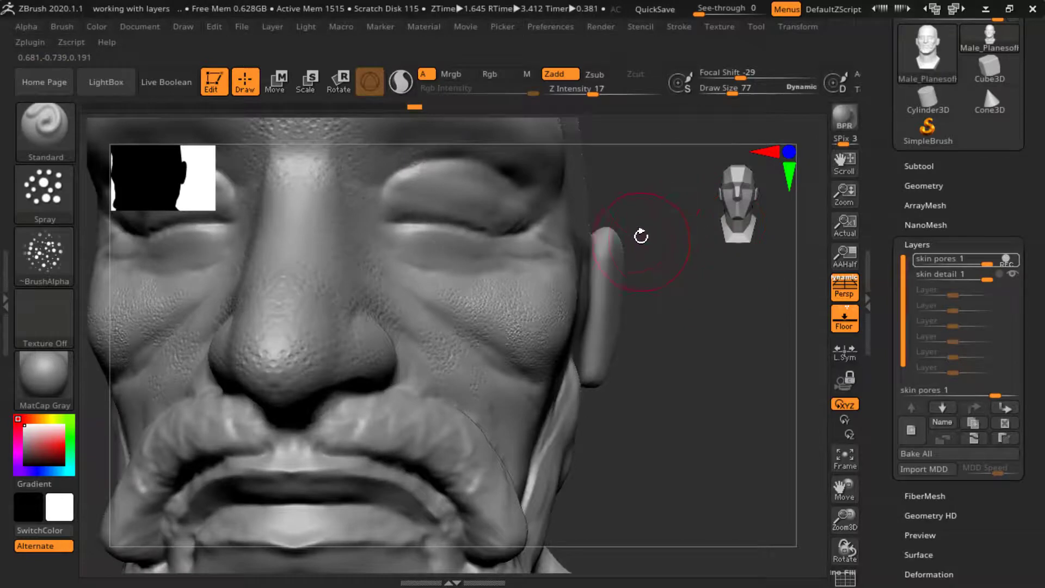
mouse_move(641, 235)
mouse_down()
mouse_move(671, 217)
mouse_move(612, 215)
mouse_move(537, 234)
mouse_up()
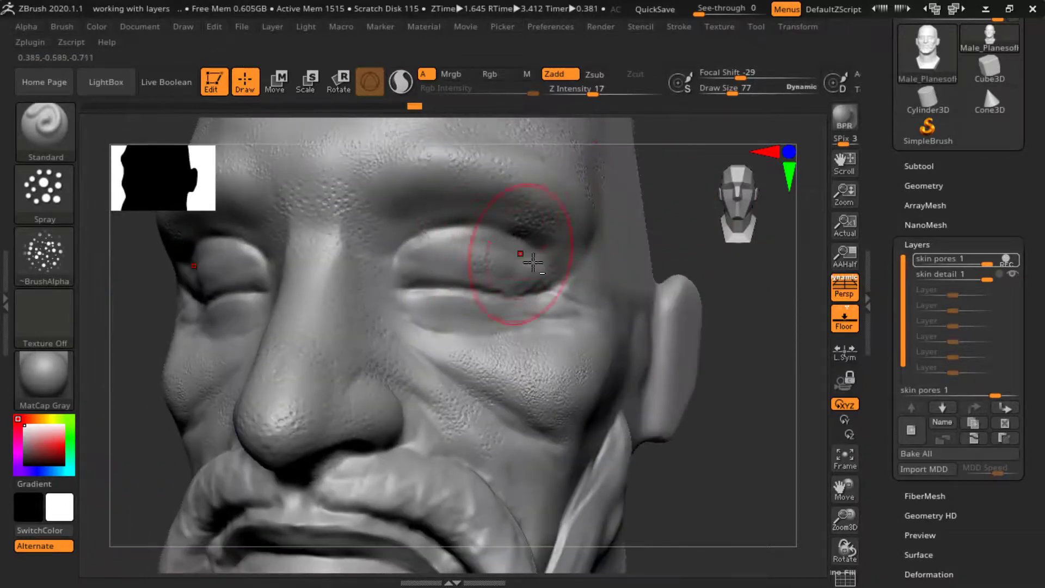
- Spray pores over the lower cheek, the chin below the lip and the front of the neck
drag(672, 348, 510, 278)
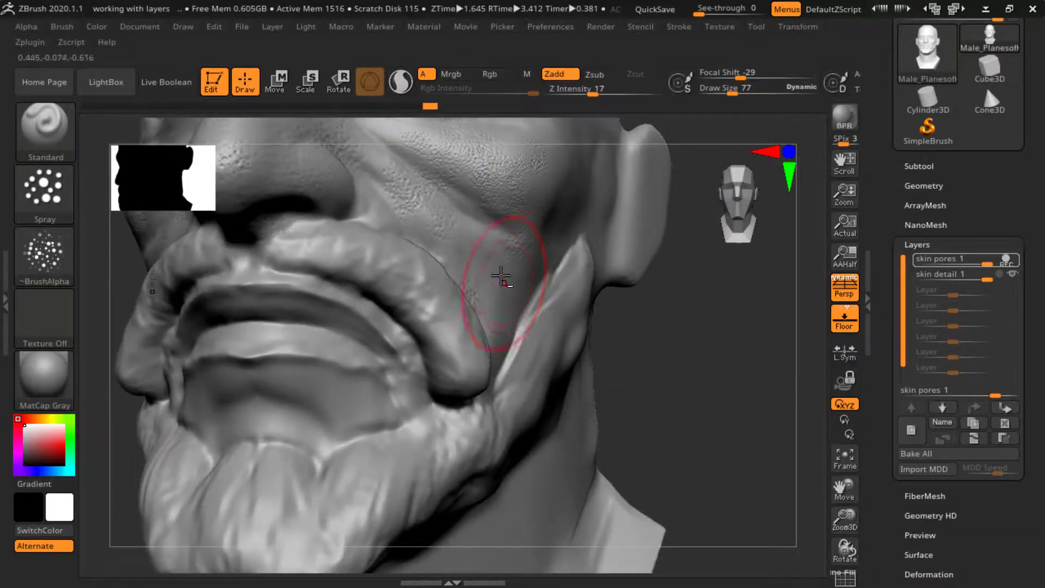
mouse_move(422, 375)
mouse_down()
mouse_move(263, 419)
mouse_move(280, 436)
mouse_move(307, 420)
mouse_up()
mouse_move(688, 419)
mouse_down()
mouse_move(700, 299)
mouse_move(375, 478)
mouse_up()
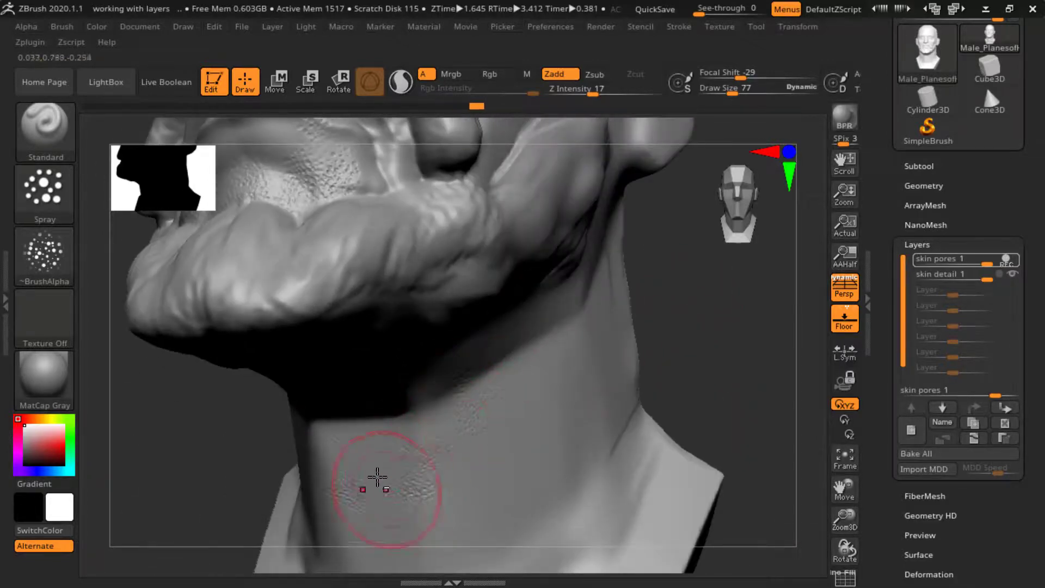
drag(727, 308, 723, 350)
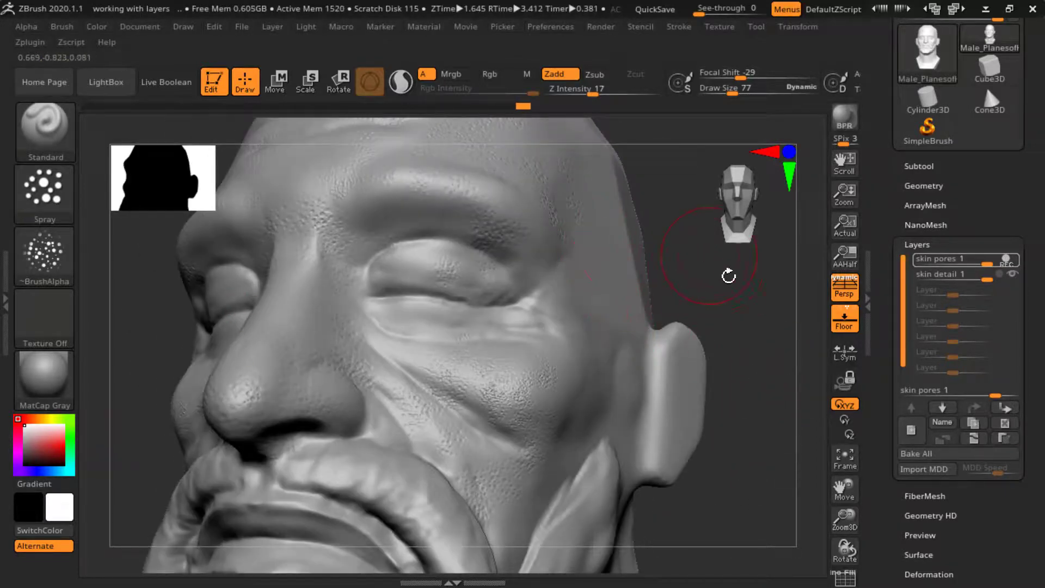
- Switch the brush to Alpha 58, spray fine wrinkles between the eyebrows and across the brow, and soften them with Smooth
shift+drag(728, 276, 660, 278)
alt+drag(723, 247, 697, 283)
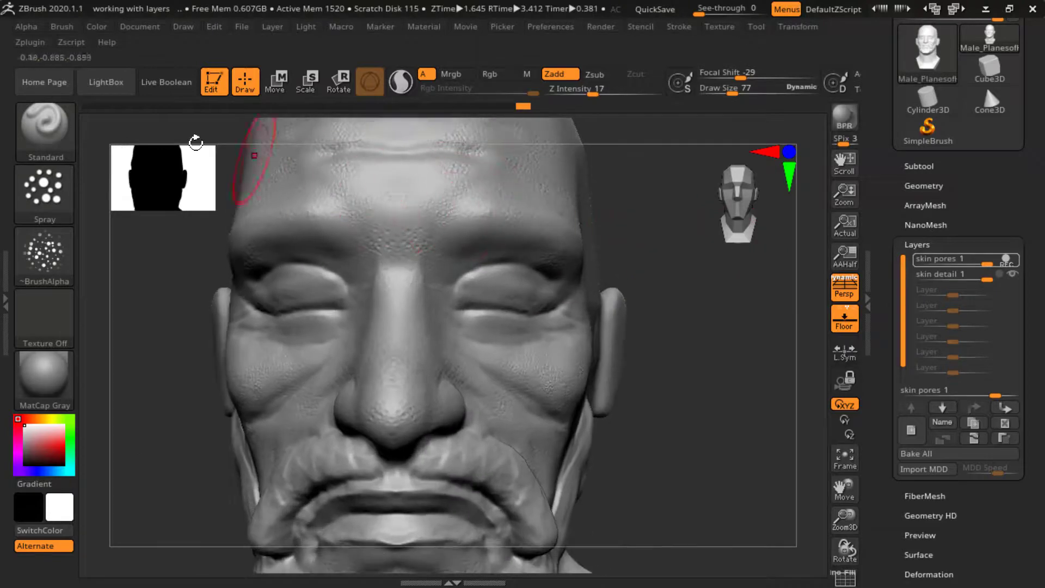
click(57, 247)
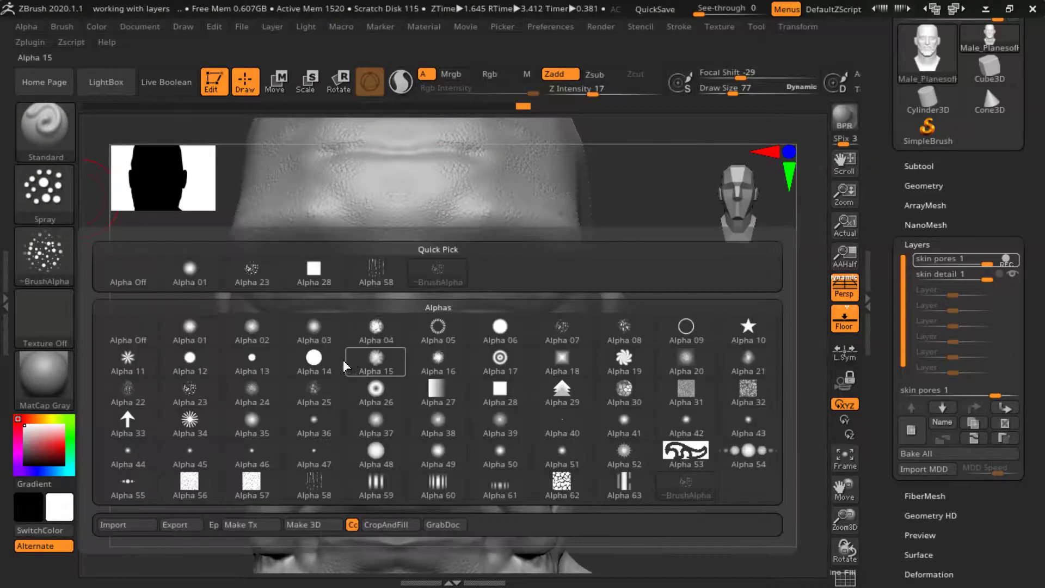
mouse_move(318, 484)
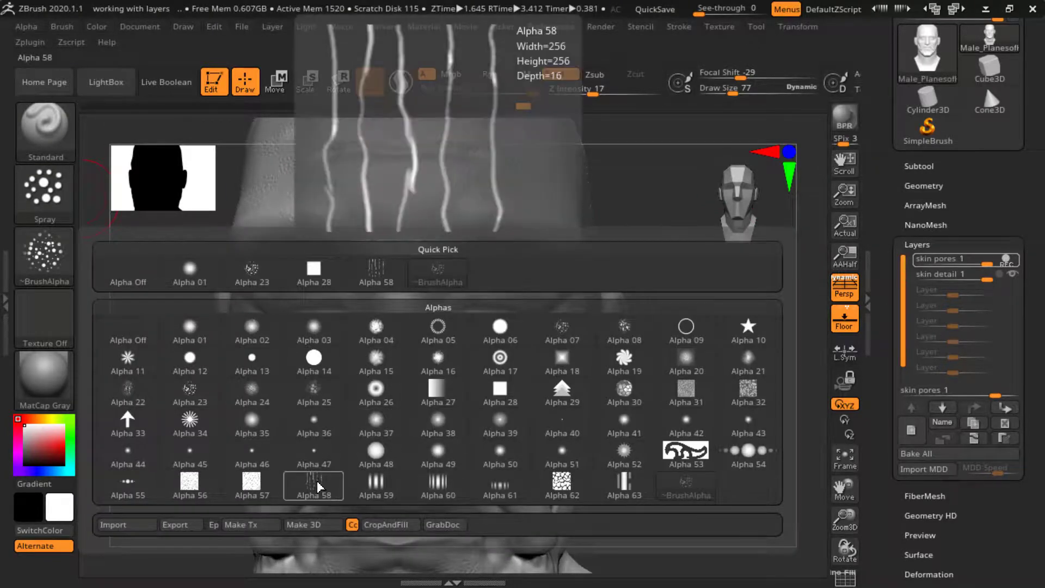
click(320, 486)
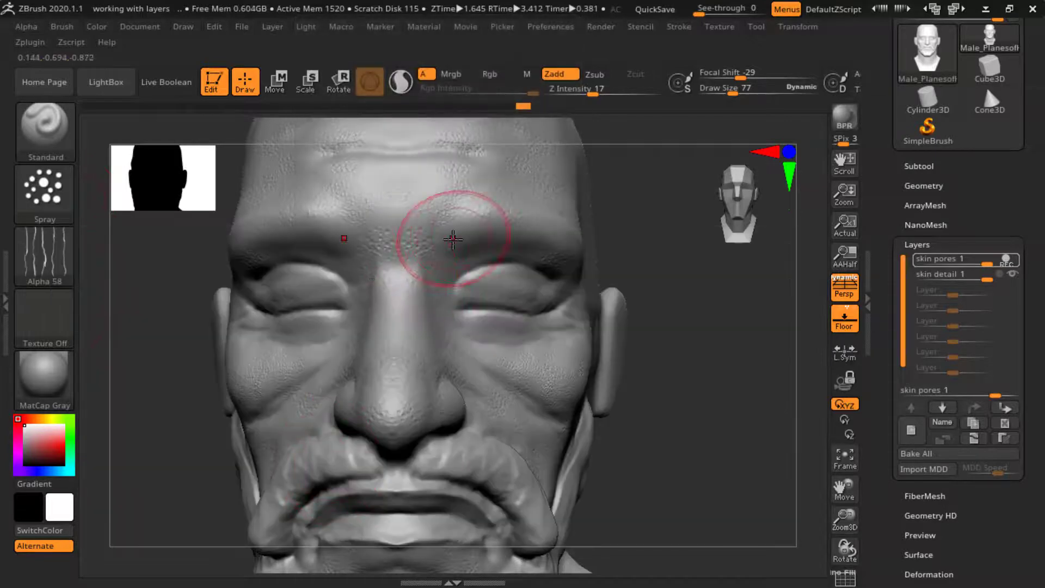
drag(445, 228, 429, 258)
mouse_move(460, 215)
shift+mouse_down()
mouse_move(439, 224)
mouse_move(459, 229)
shift+mouse_up()
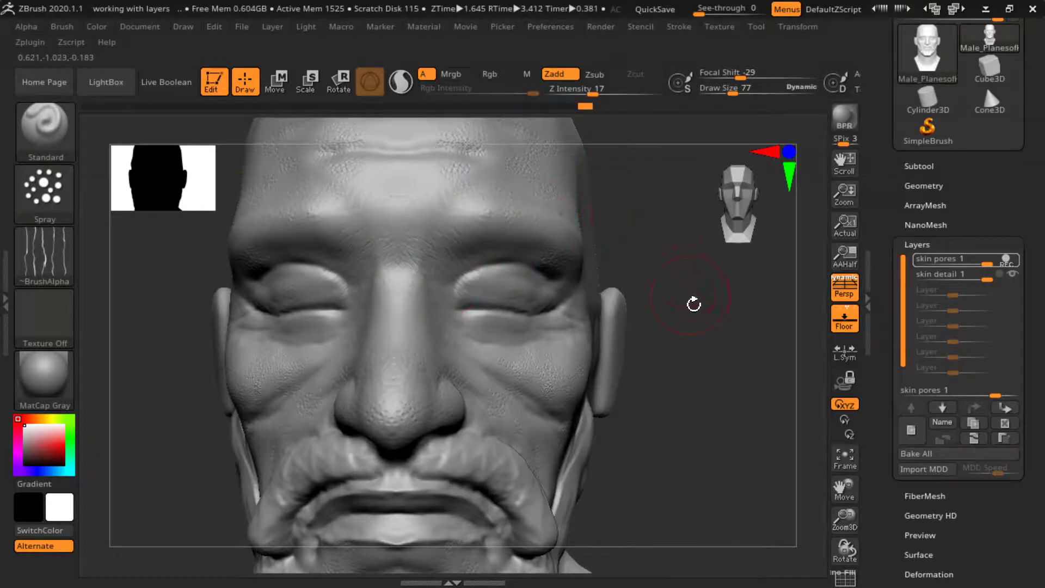
- Spray fine wrinkle texture over the upper eyelid, brow and outer eye corner, smoothing lightly toward the temple
drag(693, 304, 670, 265)
drag(705, 337, 409, 244)
key(shift)
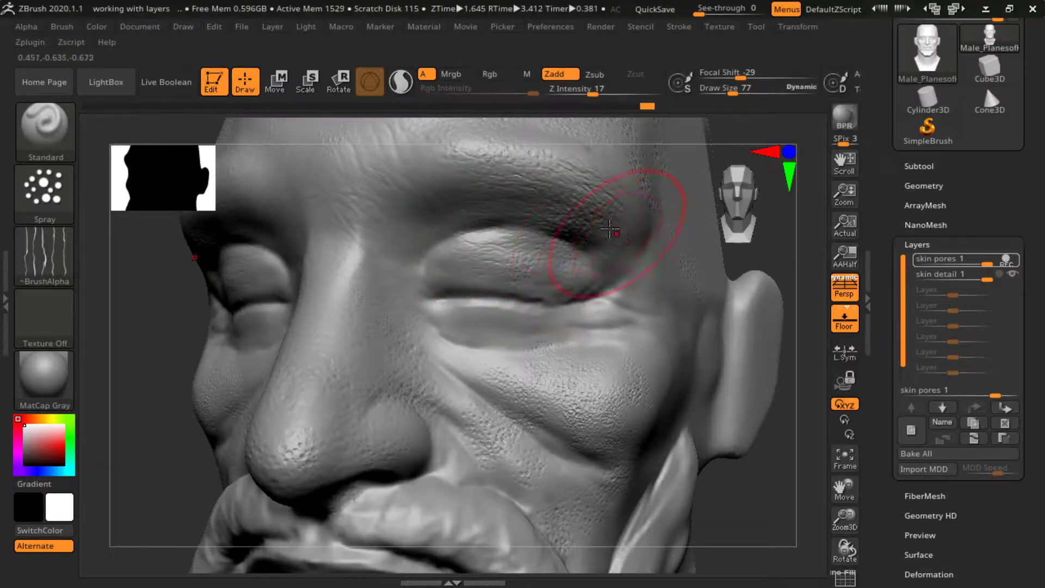
key(shift)
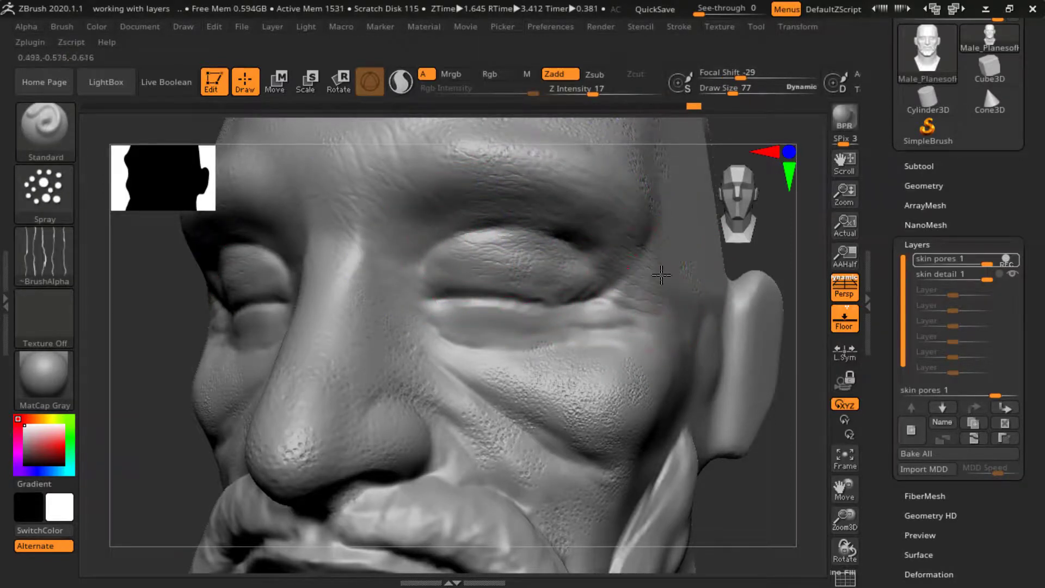
shift+drag(661, 243, 663, 296)
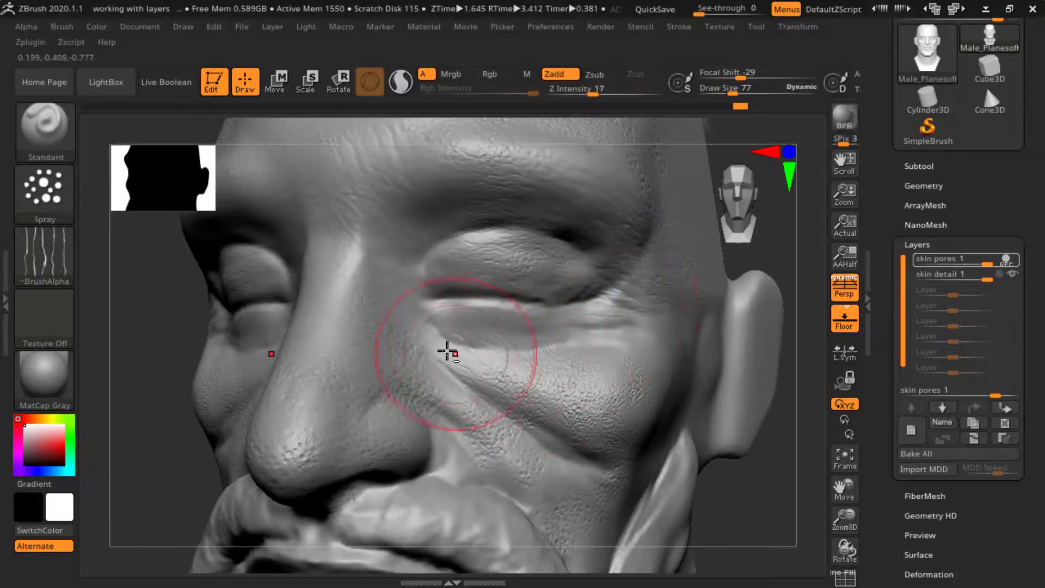
- Spray fine wrinkles under the eye and along the side of the nose, smoothing them lightly
alt+drag(448, 350, 617, 408)
mouse_move(468, 358)
shift+mouse_down()
mouse_move(520, 373)
mouse_move(471, 342)
mouse_move(496, 357)
shift+mouse_up()
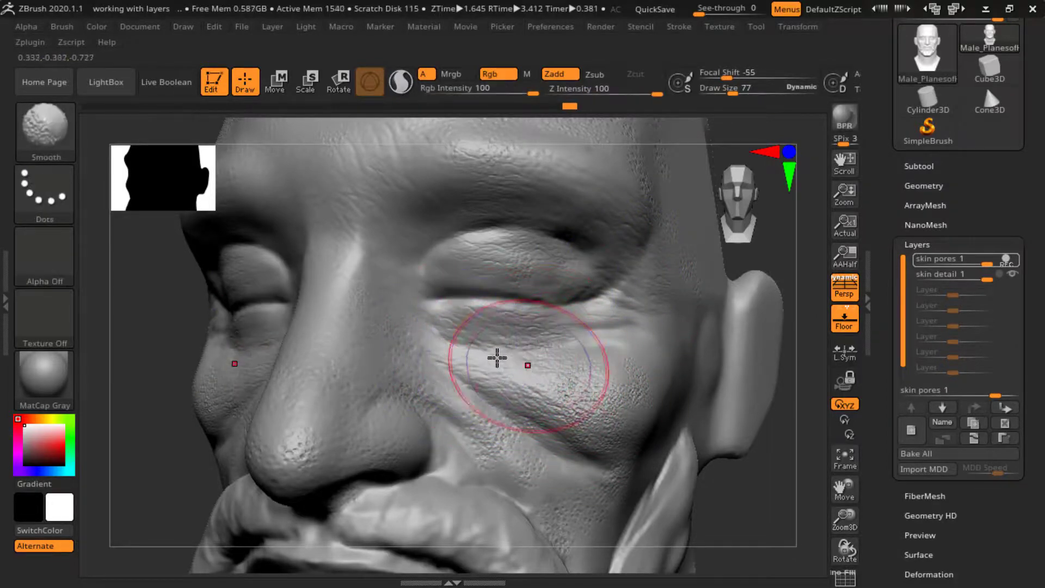
mouse_move(774, 235)
shift+mouse_down()
mouse_move(765, 259)
mouse_move(731, 241)
mouse_move(737, 205)
shift+mouse_up()
mouse_move(412, 263)
shift+mouse_down()
mouse_move(436, 294)
mouse_move(432, 278)
mouse_move(422, 285)
shift+mouse_up()
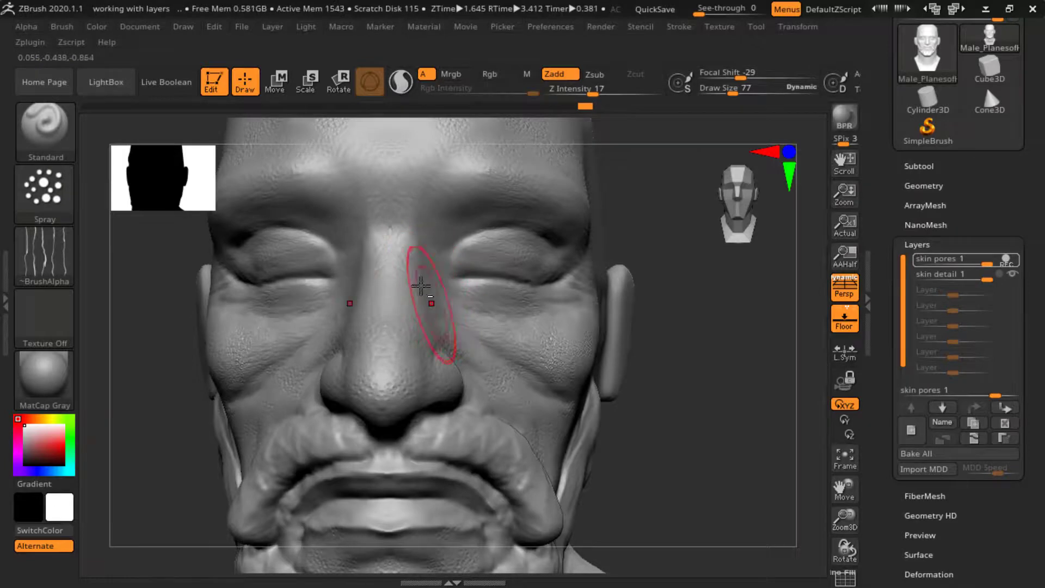
- Spray fine wrinkle texture down the cheek folds between the nose and the sideburn, softening it with Smooth
mouse_move(694, 318)
alt+mouse_down()
mouse_move(653, 272)
mouse_move(687, 296)
mouse_move(596, 282)
alt+mouse_up()
alt+drag(503, 275, 472, 264)
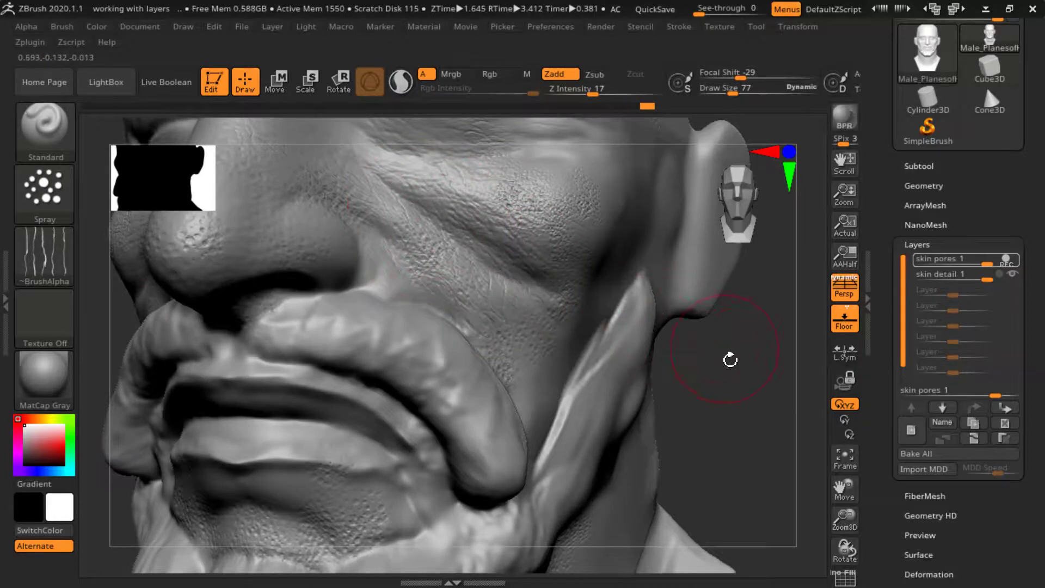
mouse_move(729, 359)
mouse_down()
mouse_move(695, 415)
mouse_move(504, 276)
mouse_up()
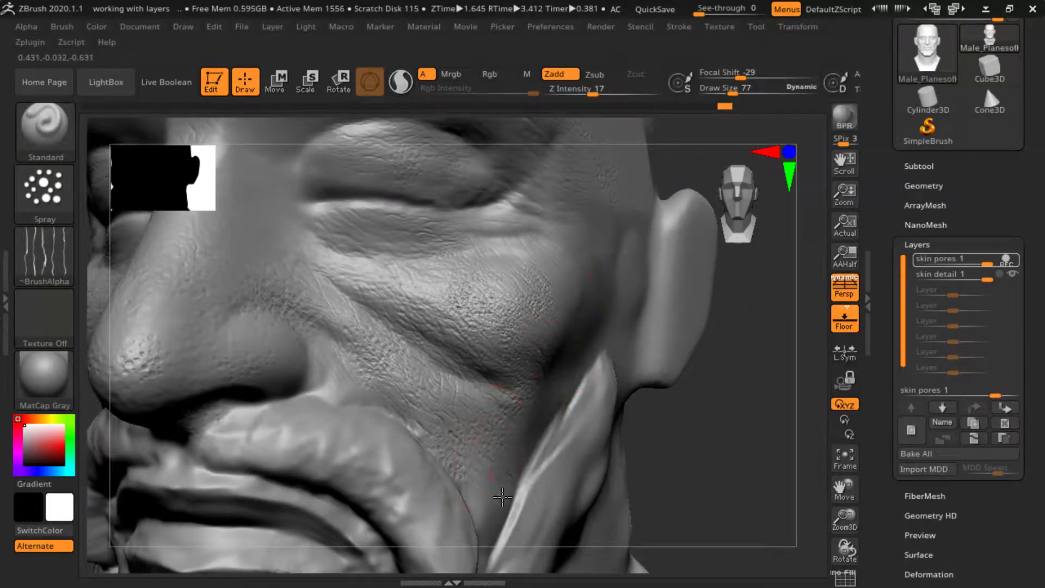
shift+drag(469, 324, 488, 329)
- Spray fine wrinkles across the lips and mustache, undoing the unwanted strokes and reducing Draw Size to 54
mouse_move(710, 444)
alt+mouse_down()
mouse_move(660, 425)
mouse_move(676, 329)
alt+mouse_up()
mouse_move(676, 330)
mouse_down()
mouse_move(700, 329)
mouse_move(651, 276)
mouse_up()
alt+drag(689, 325, 571, 363)
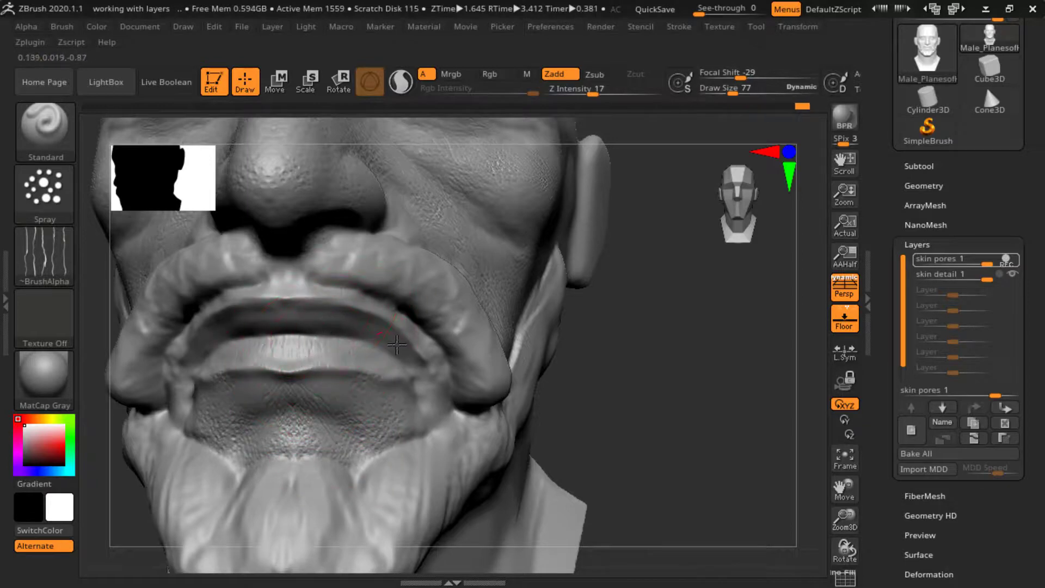
drag(396, 344, 400, 372)
mouse_move(663, 357)
mouse_down()
mouse_move(671, 355)
mouse_move(691, 402)
mouse_move(393, 260)
mouse_move(401, 273)
mouse_move(362, 271)
mouse_move(396, 263)
mouse_move(483, 326)
mouse_move(468, 331)
mouse_move(488, 357)
mouse_up()
key(ctrl+z)
key(ctrl+z)
key(space)
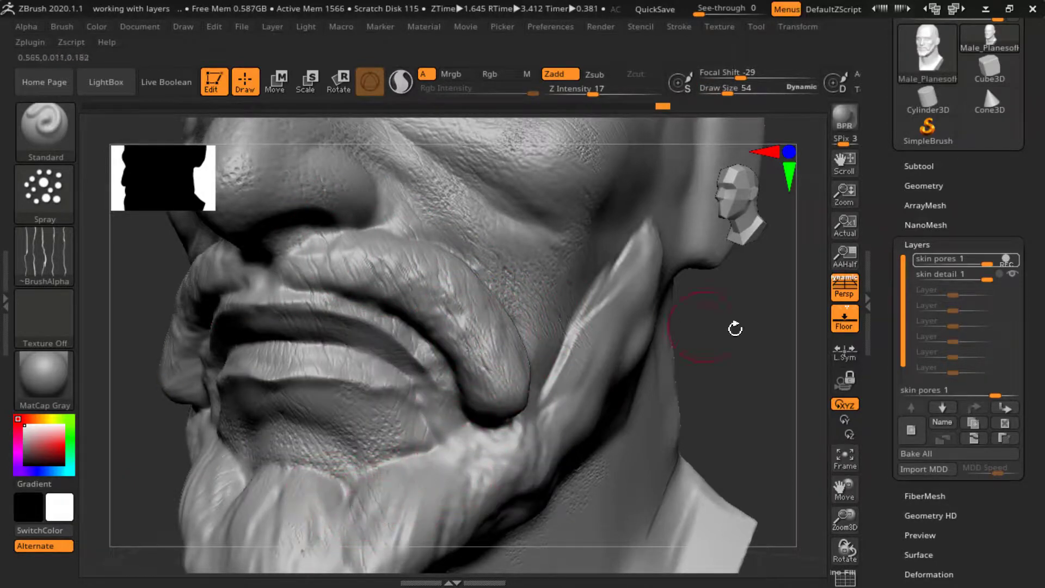
- Spray fine wrinkle texture over the chin beard, along the jaw and up the sideburn
mouse_move(735, 327)
mouse_down()
mouse_move(740, 297)
mouse_move(620, 327)
mouse_up()
mouse_move(309, 376)
mouse_down()
mouse_move(305, 432)
mouse_move(356, 481)
mouse_move(414, 412)
mouse_up()
drag(504, 336, 575, 369)
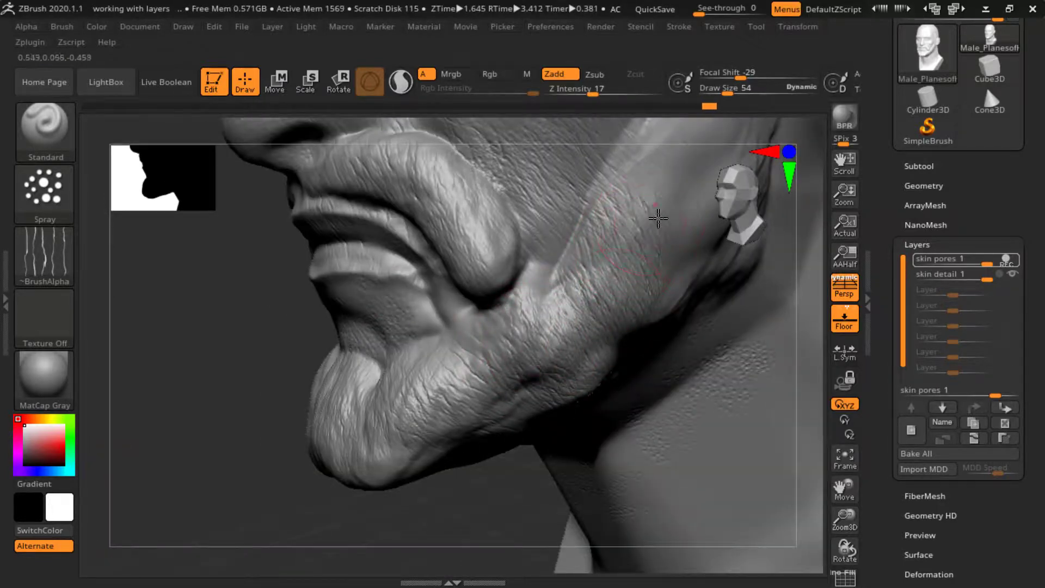
alt+drag(476, 463, 384, 574)
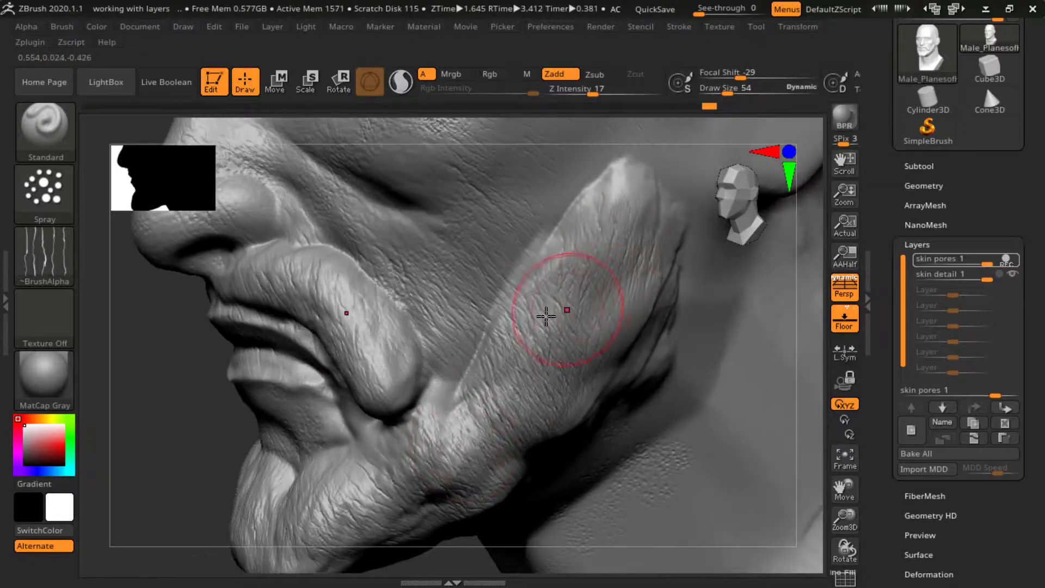
drag(222, 383, 298, 373)
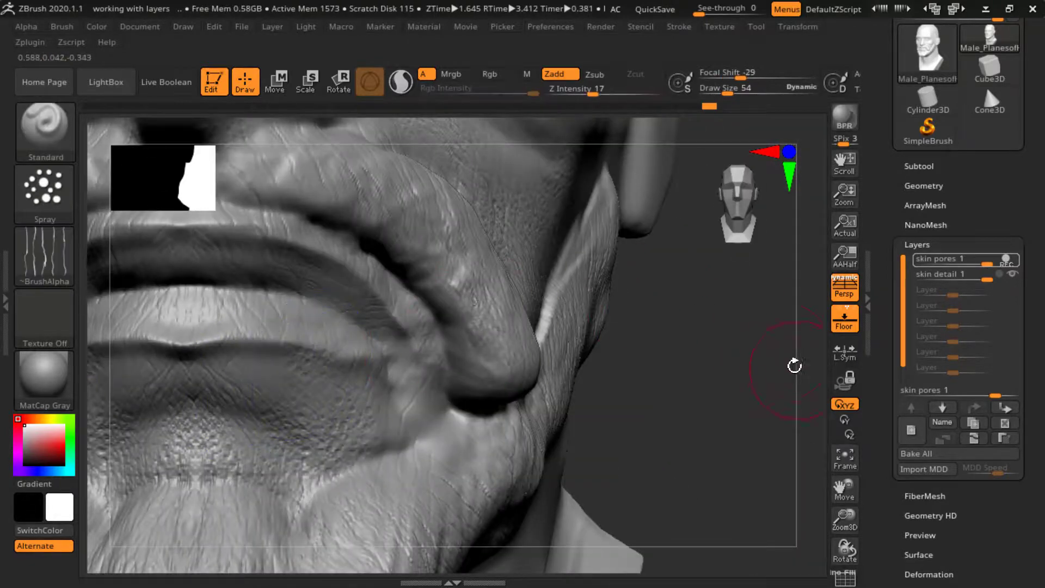
- Stop recording the skin pores layer and hide both the skin pores and skin detail layers to compare with the base sculpt
drag(793, 366, 735, 448)
drag(761, 317, 741, 380)
mouse_move(709, 262)
mouse_down()
mouse_move(737, 295)
mouse_move(754, 259)
mouse_move(716, 274)
mouse_up()
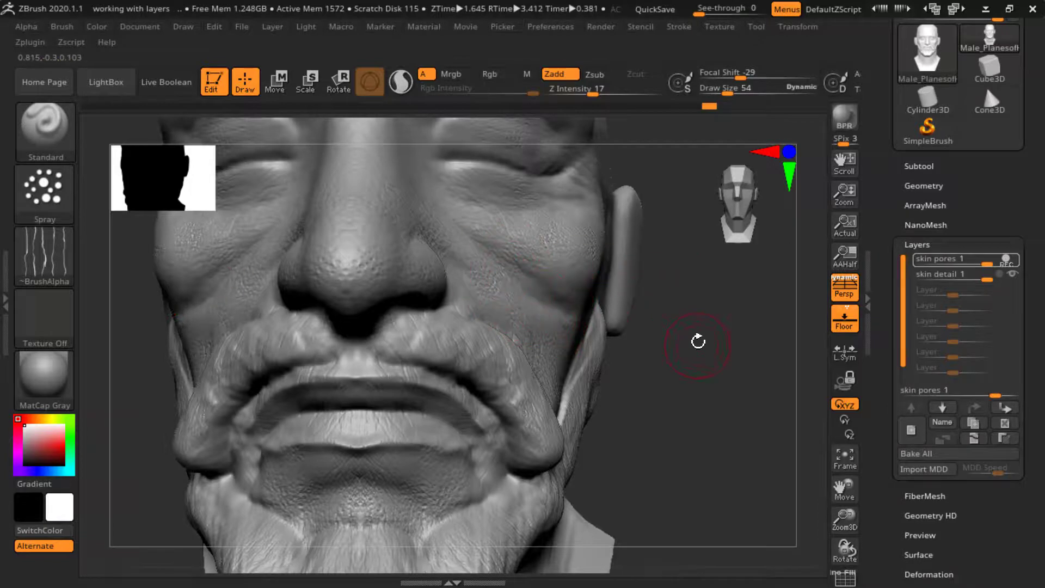
drag(697, 341, 722, 270)
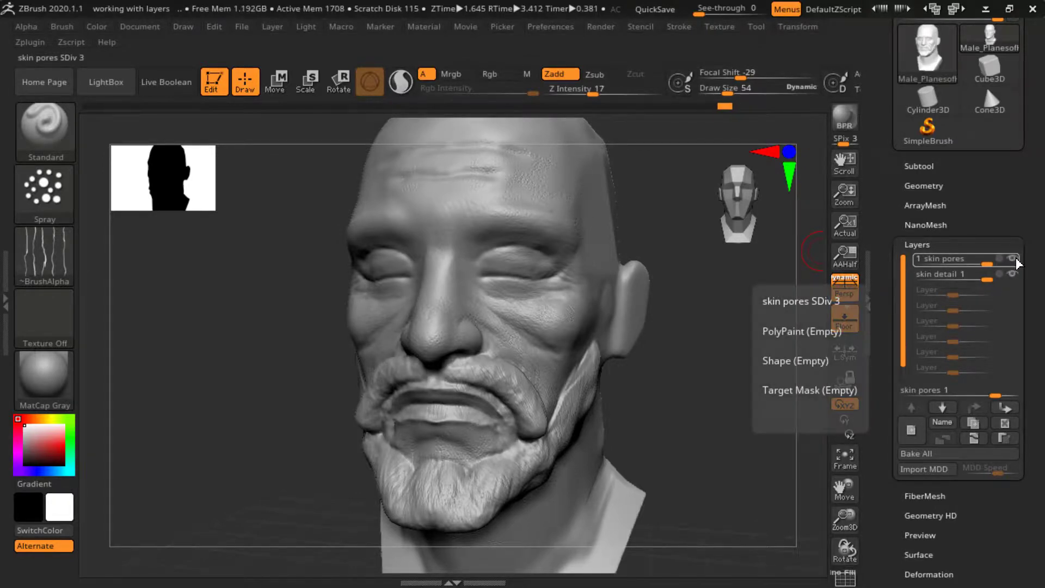
click(1014, 259)
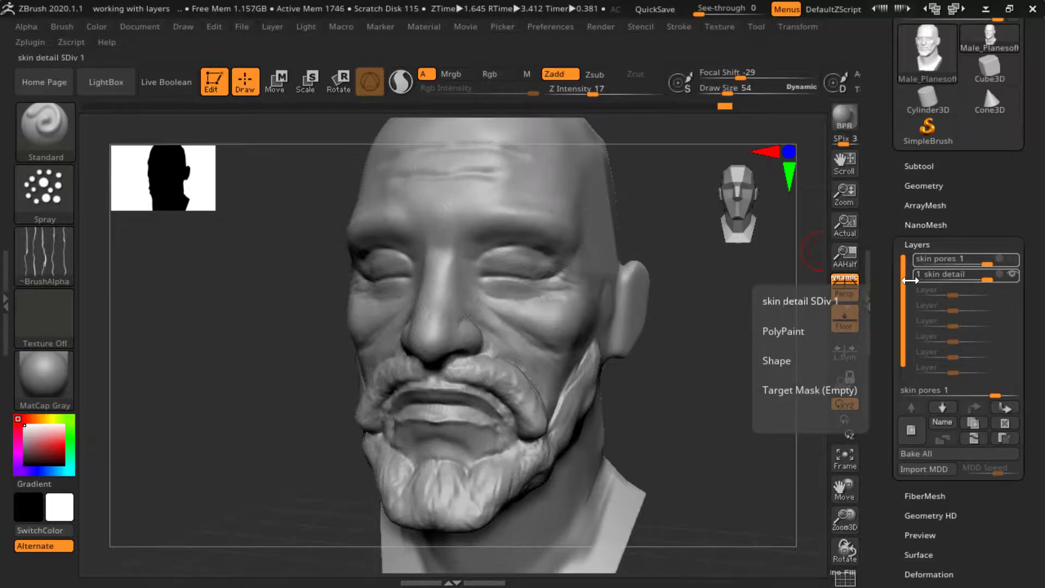
alt+drag(732, 317, 800, 297)
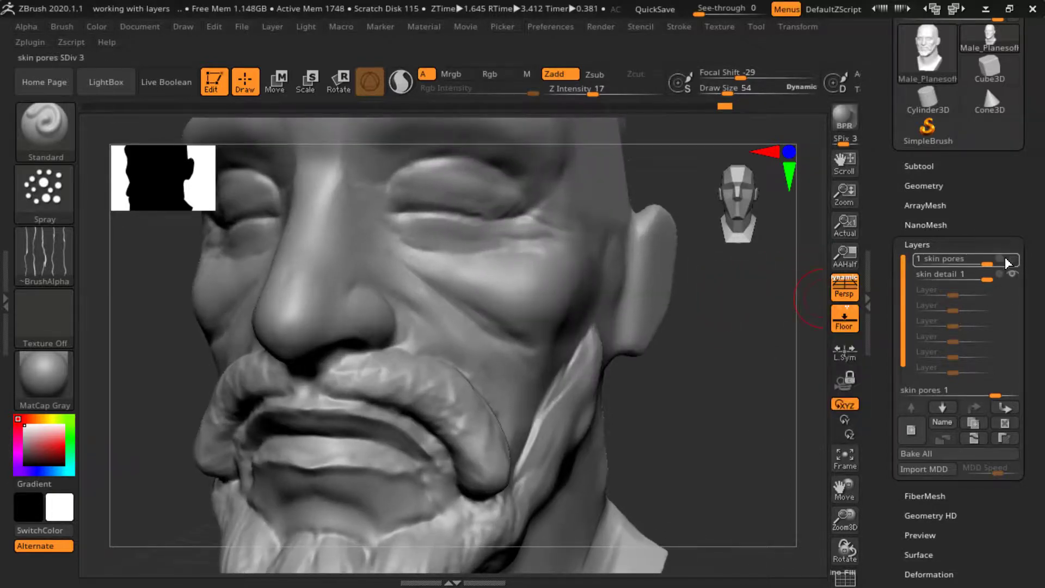
click(1011, 274)
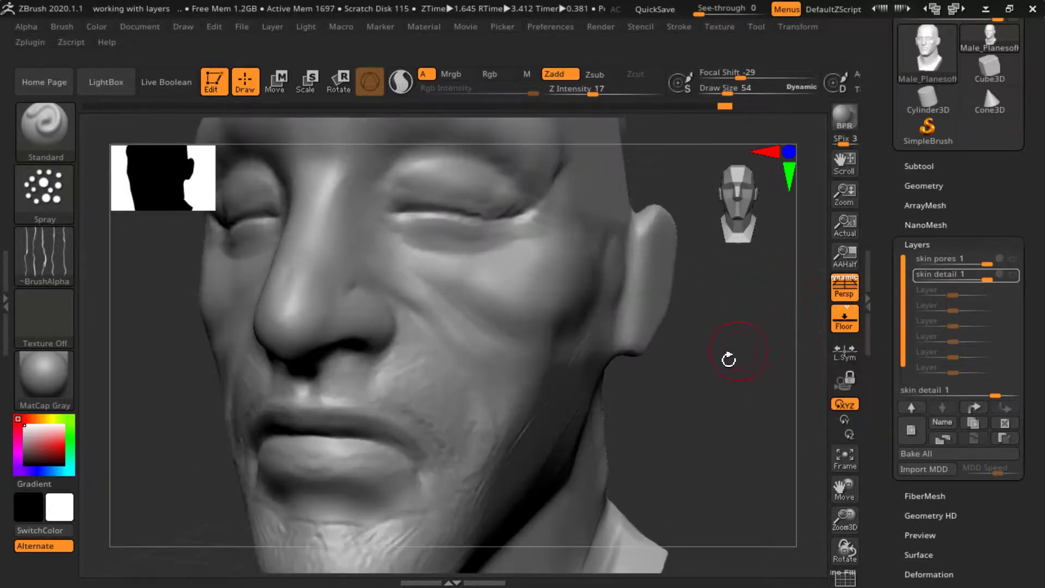
drag(723, 378, 672, 355)
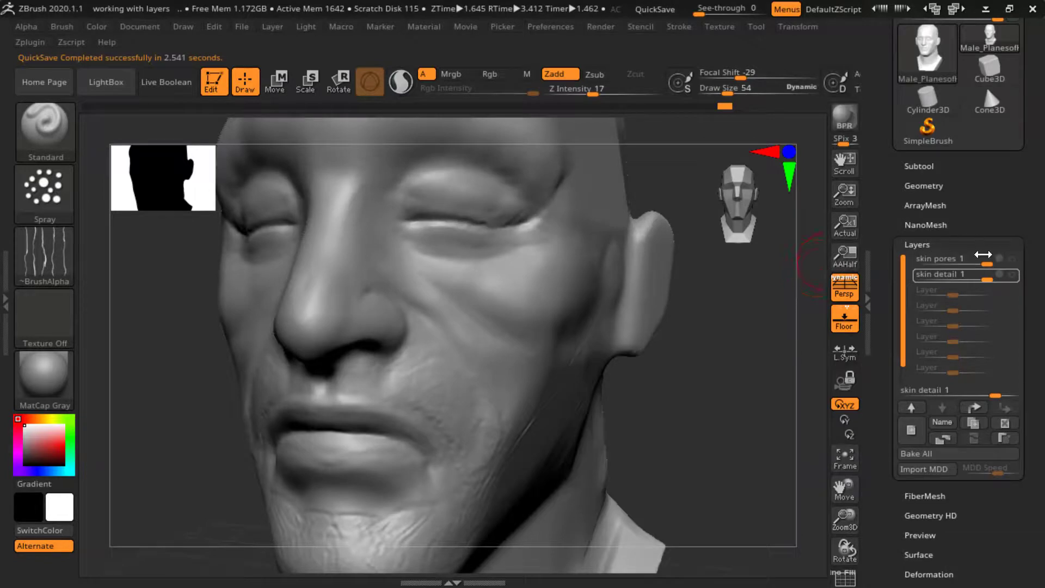
- Show the skin pores layer alone on the base head and turn the skin detail layer back on
click(1011, 259)
mouse_move(772, 345)
mouse_down()
mouse_move(762, 388)
mouse_move(737, 378)
mouse_move(774, 379)
mouse_move(735, 386)
mouse_move(769, 378)
mouse_move(770, 343)
mouse_up()
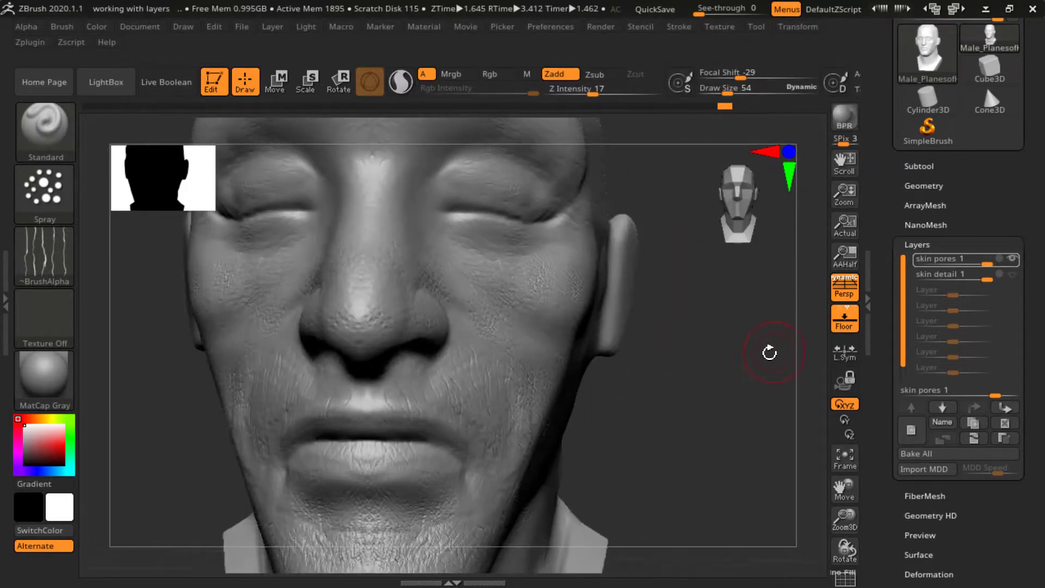
mouse_move(743, 376)
mouse_down()
mouse_move(693, 373)
mouse_move(778, 342)
mouse_up()
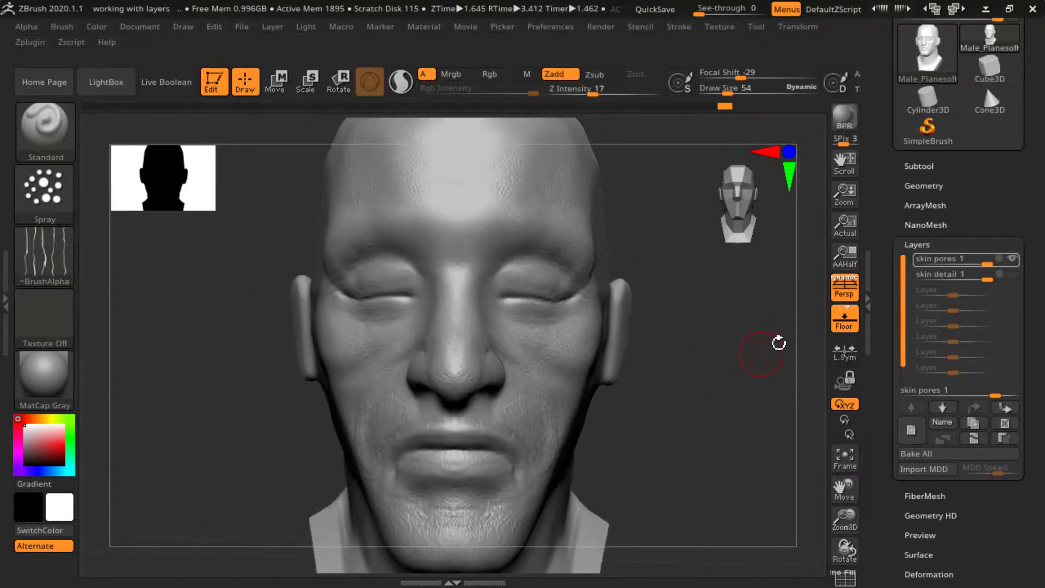
click(1015, 277)
click(1013, 276)
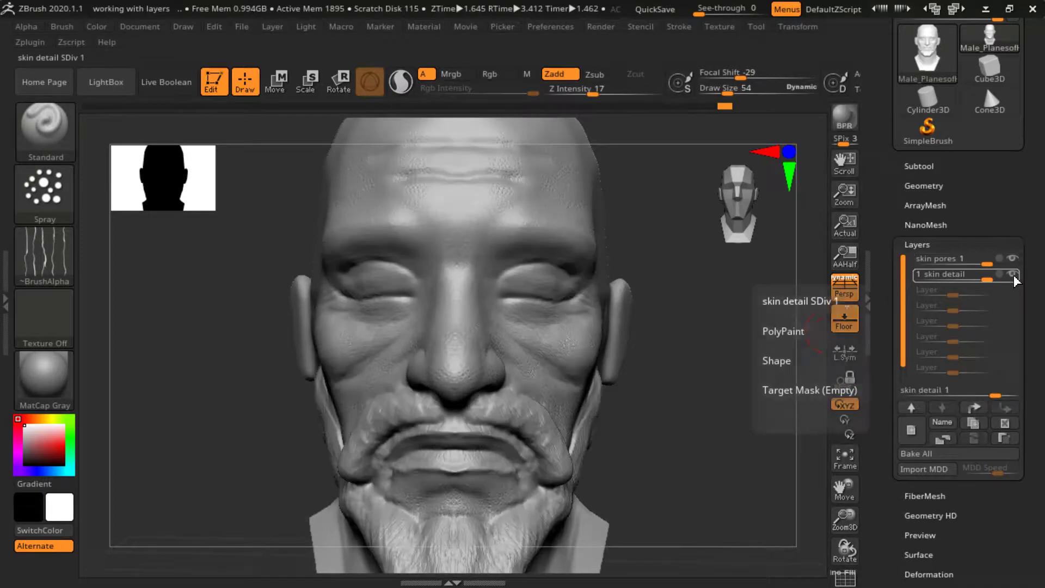
- Examine the head from the front and three-quarter views with both the skin pores and skin detail layers visible
mouse_move(738, 307)
mouse_down()
mouse_move(735, 263)
mouse_move(704, 283)
mouse_move(746, 303)
mouse_move(777, 361)
mouse_move(751, 328)
mouse_up()
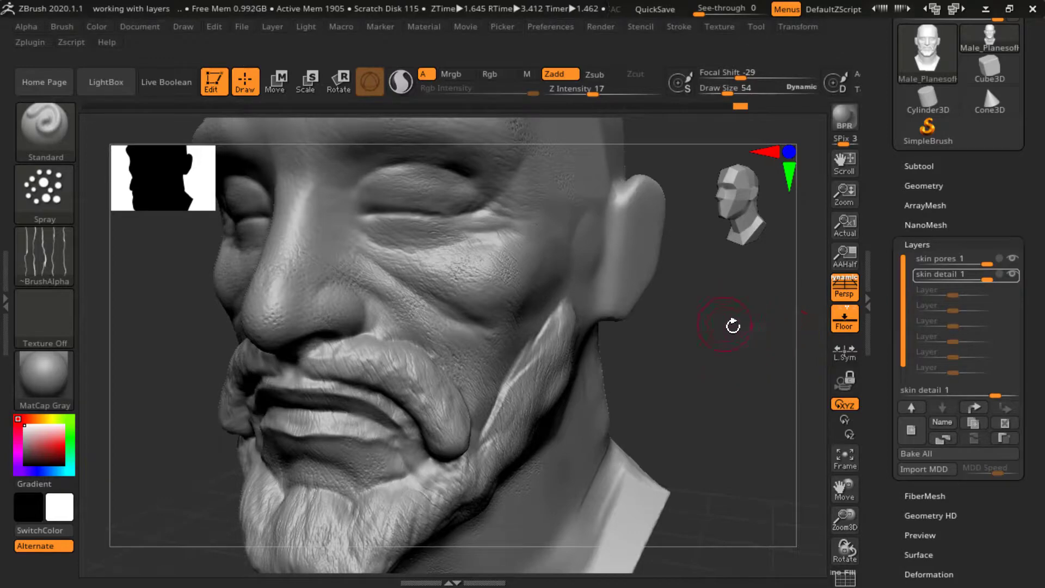
drag(739, 327, 866, 290)
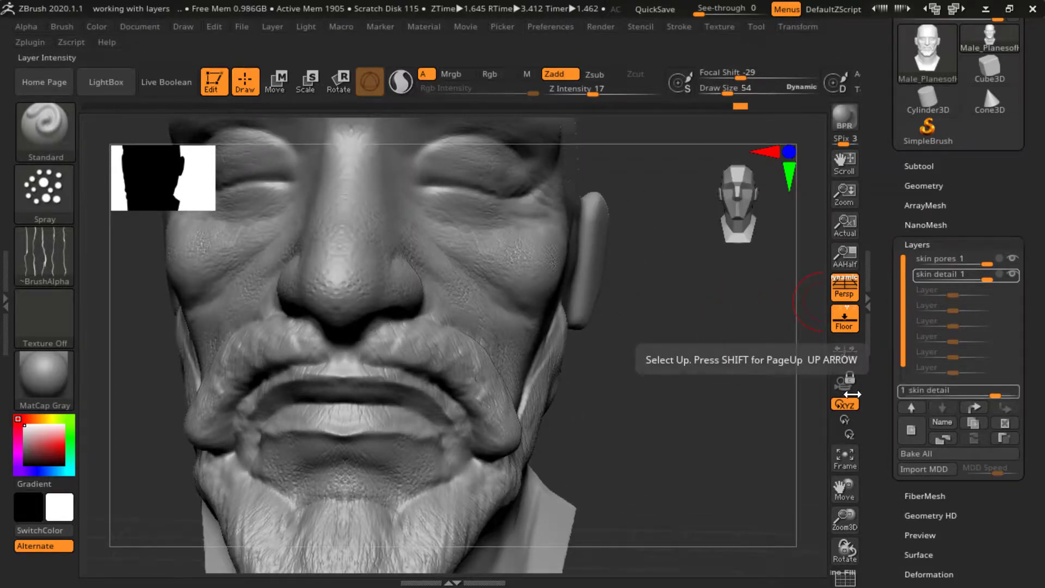
drag(717, 367, 676, 356)
mouse_move(723, 390)
mouse_down()
mouse_move(749, 364)
mouse_move(700, 364)
mouse_move(725, 360)
mouse_move(736, 334)
mouse_move(726, 343)
mouse_move(737, 357)
mouse_move(723, 345)
mouse_move(737, 334)
mouse_move(717, 322)
mouse_move(761, 321)
mouse_move(723, 321)
mouse_move(751, 296)
mouse_move(729, 326)
mouse_move(748, 346)
mouse_move(737, 325)
mouse_move(728, 333)
mouse_move(761, 339)
mouse_move(753, 326)
mouse_move(688, 343)
mouse_move(742, 359)
mouse_move(697, 353)
mouse_move(716, 303)
mouse_move(702, 323)
mouse_move(635, 343)
mouse_up()
mouse_move(391, 339)
mouse_down()
mouse_move(373, 338)
mouse_move(373, 327)
mouse_move(567, 297)
mouse_up()
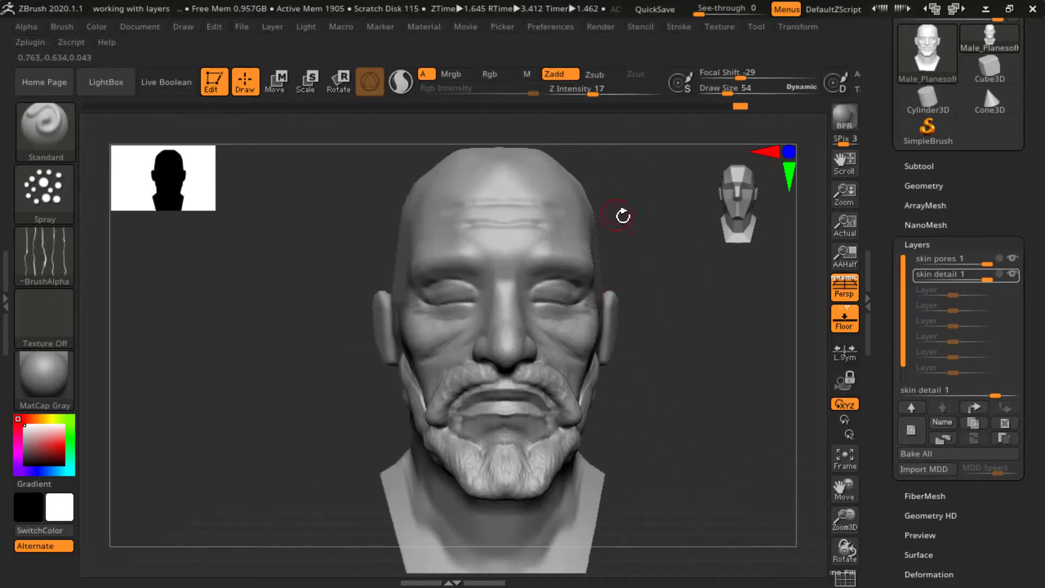
mouse_move(655, 261)
mouse_down()
mouse_move(710, 290)
mouse_move(696, 252)
mouse_move(708, 267)
mouse_move(669, 284)
mouse_move(658, 261)
mouse_up()
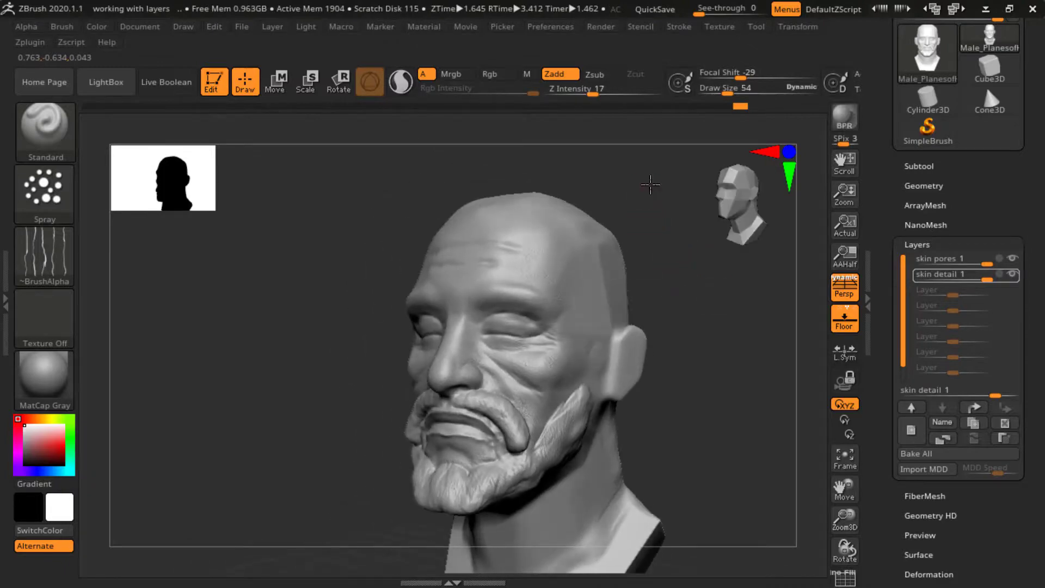
mouse_move(650, 185)
mouse_down()
mouse_move(728, 247)
mouse_move(737, 280)
mouse_move(693, 266)
mouse_up()
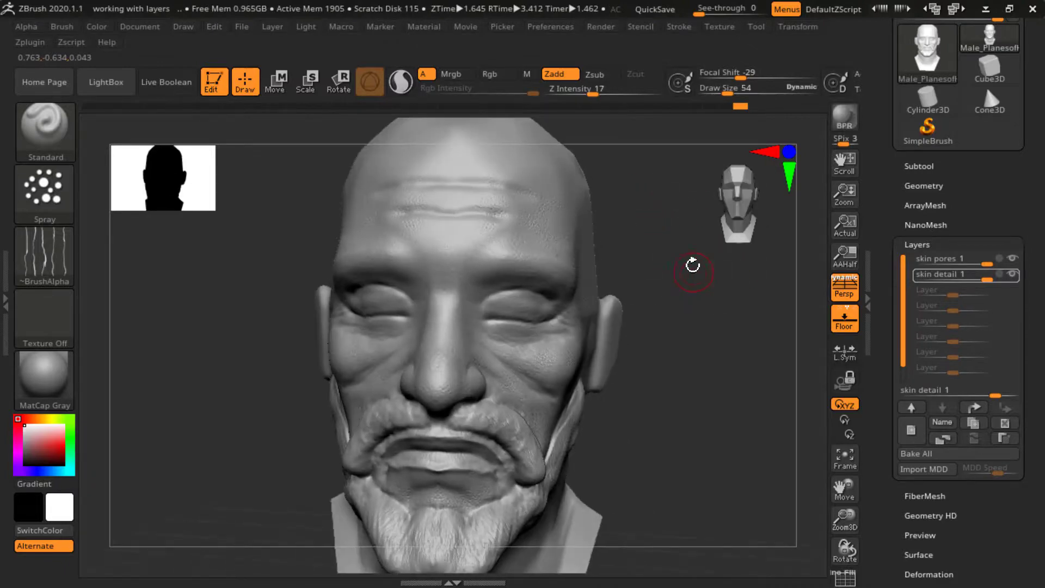
mouse_move(683, 225)
mouse_down()
mouse_move(702, 226)
mouse_move(670, 229)
mouse_move(695, 276)
mouse_move(698, 256)
mouse_move(700, 269)
mouse_move(677, 287)
mouse_move(728, 289)
mouse_move(700, 278)
mouse_move(677, 318)
mouse_move(669, 259)
mouse_move(673, 272)
mouse_move(730, 298)
mouse_move(665, 305)
mouse_move(695, 276)
mouse_move(725, 296)
mouse_move(715, 304)
mouse_move(717, 292)
mouse_move(730, 303)
mouse_move(693, 304)
mouse_move(688, 245)
mouse_up()
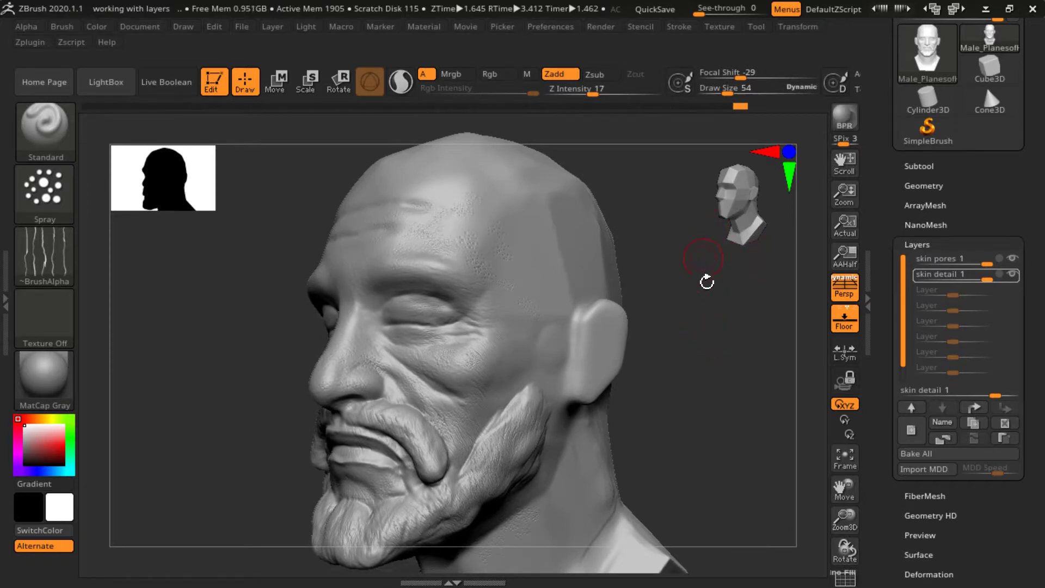
mouse_move(707, 281)
mouse_down()
mouse_move(695, 345)
mouse_move(680, 301)
mouse_up()
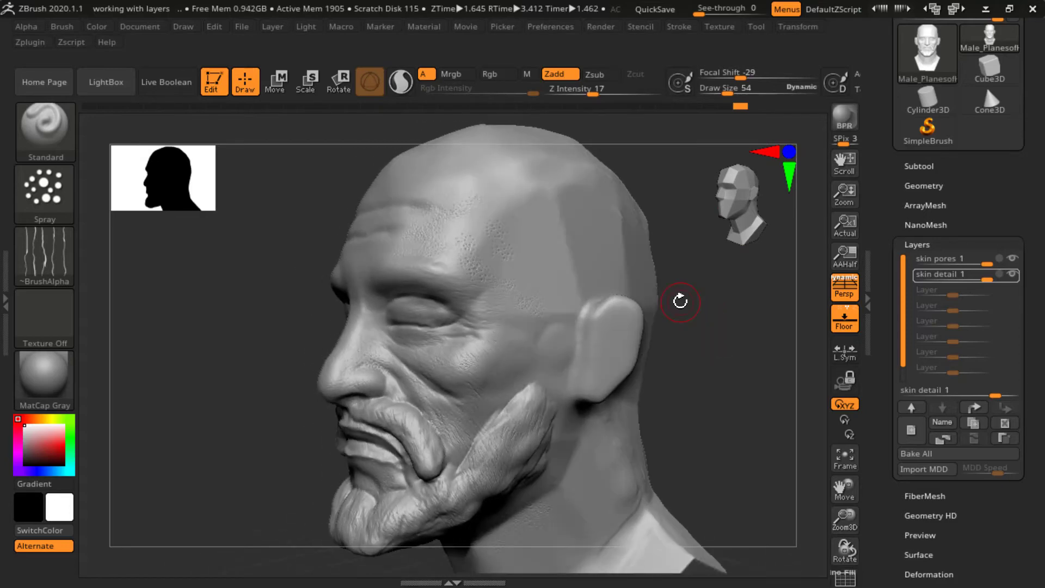